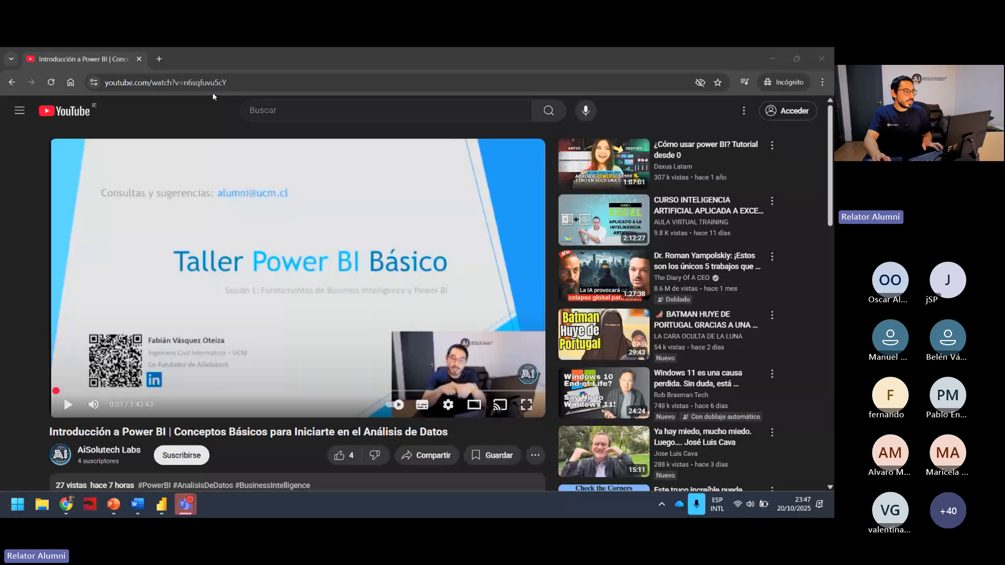
# Expand the description of the Power BI introduction video and open its example Excel data link in a new tab.
pyautogui.click(241, 83)
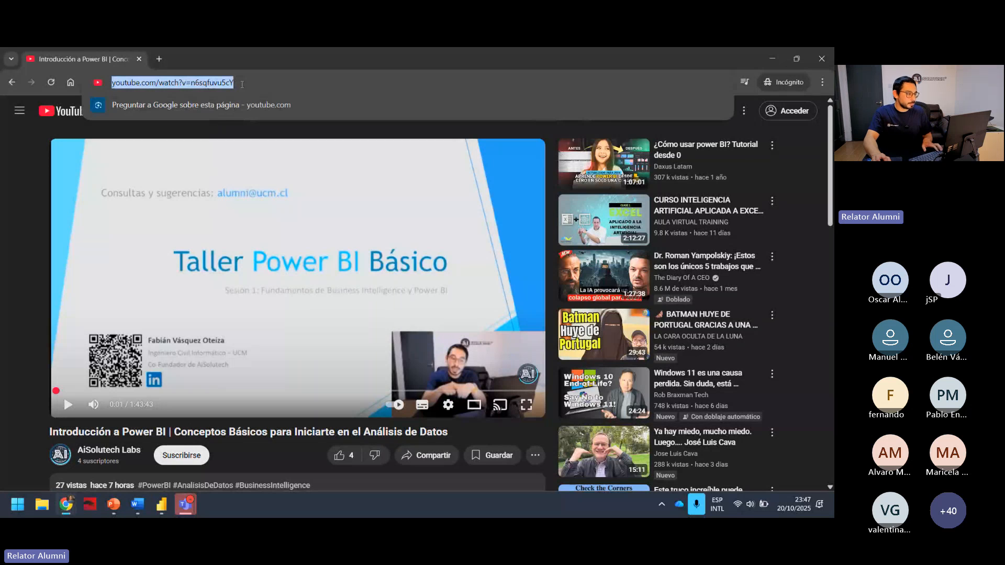
pyautogui.click(629, 130)
pyautogui.scroll(-4, 209, 253)
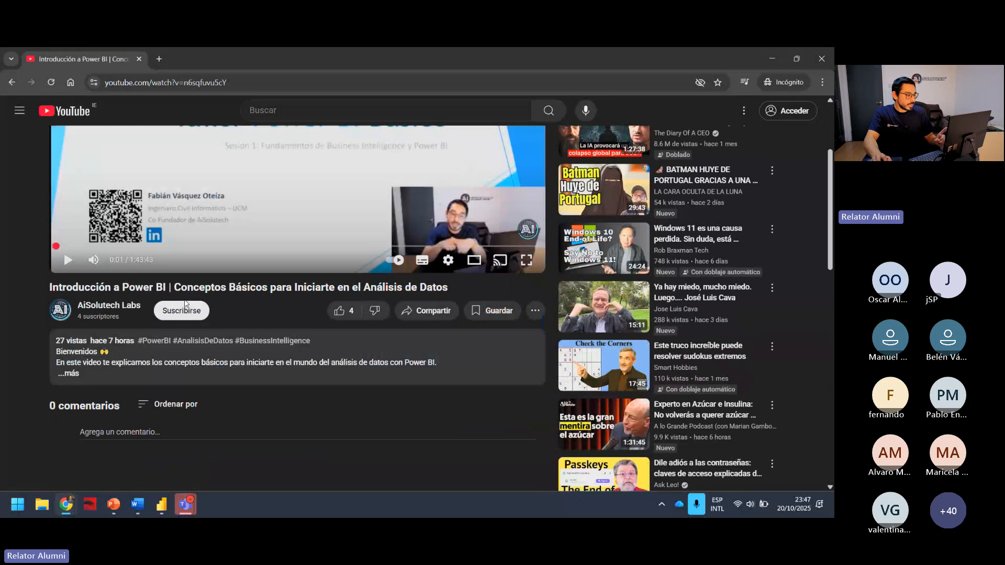
pyautogui.click(73, 377)
pyautogui.scroll(-1, 180, 359)
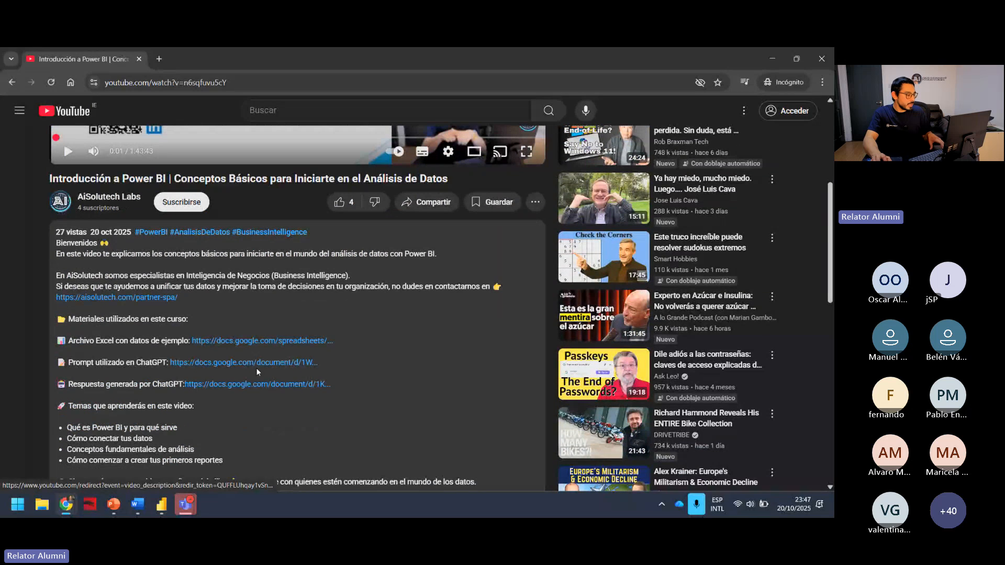
pyautogui.middleClick(264, 341)
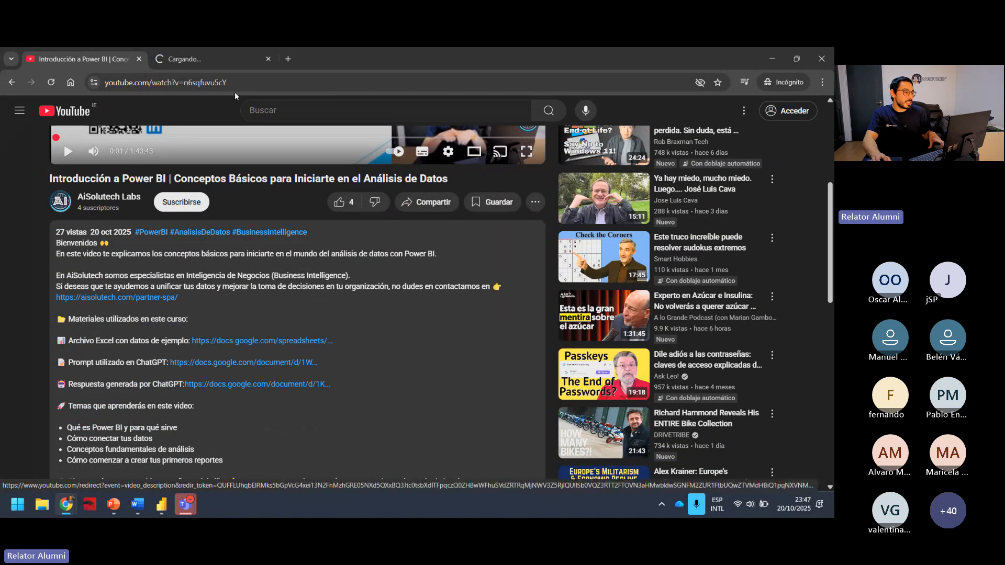
pyautogui.click(222, 57)
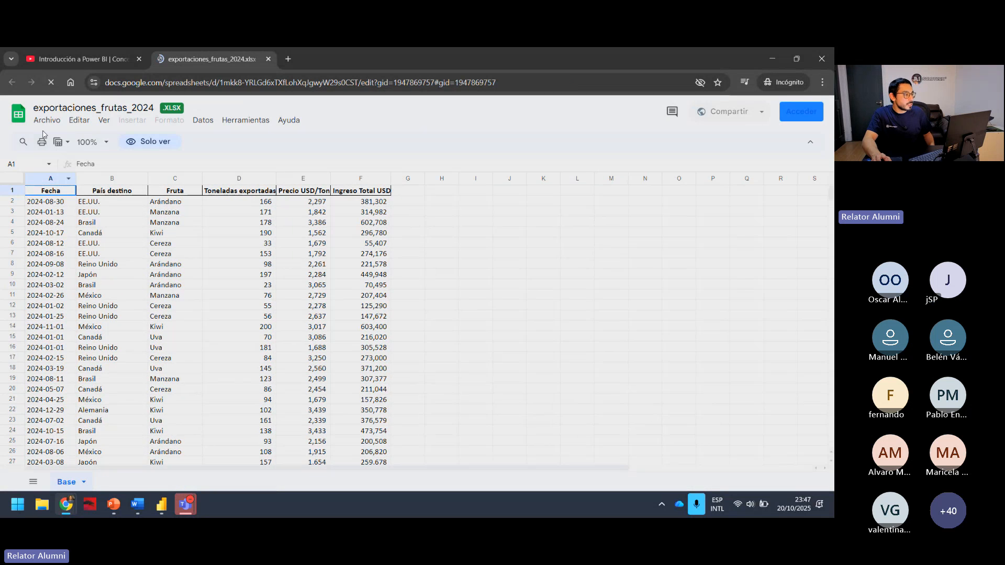
# Download the exportaciones_frutas_2024 spreadsheet in Microsoft Excel (.xlsx) format to the Escritorio folder.
pyautogui.click(47, 121)
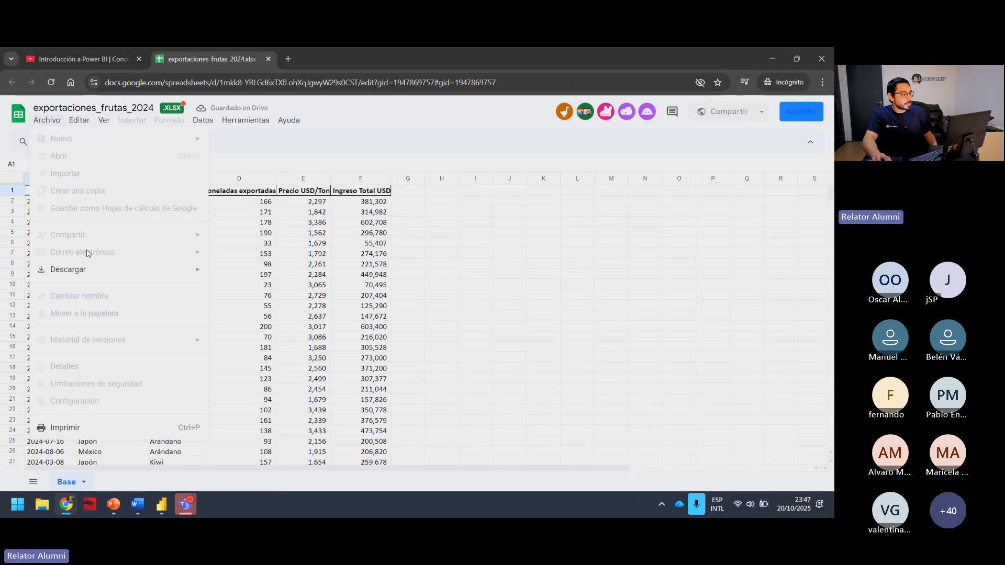
pyautogui.moveTo(98, 271)
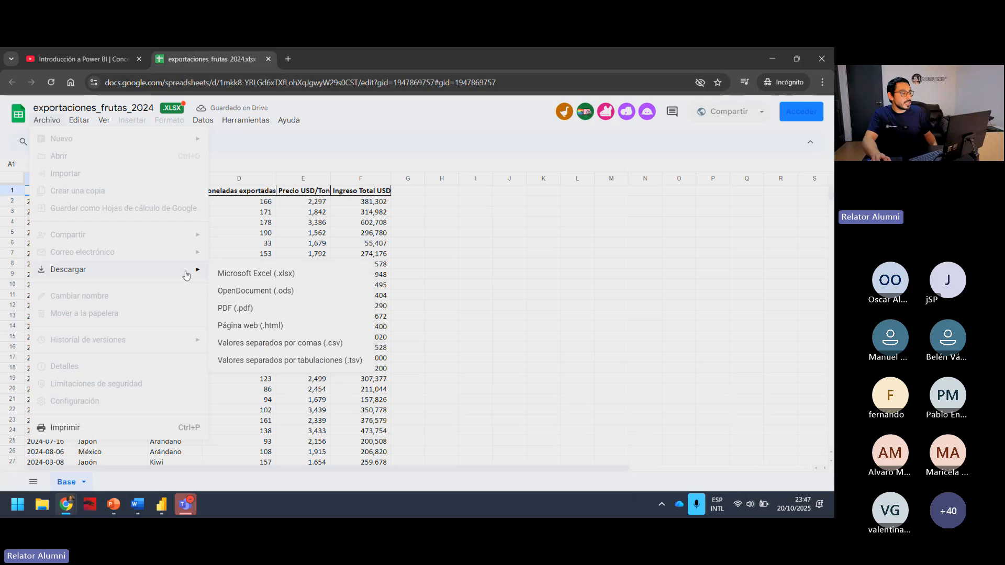
pyautogui.click(264, 274)
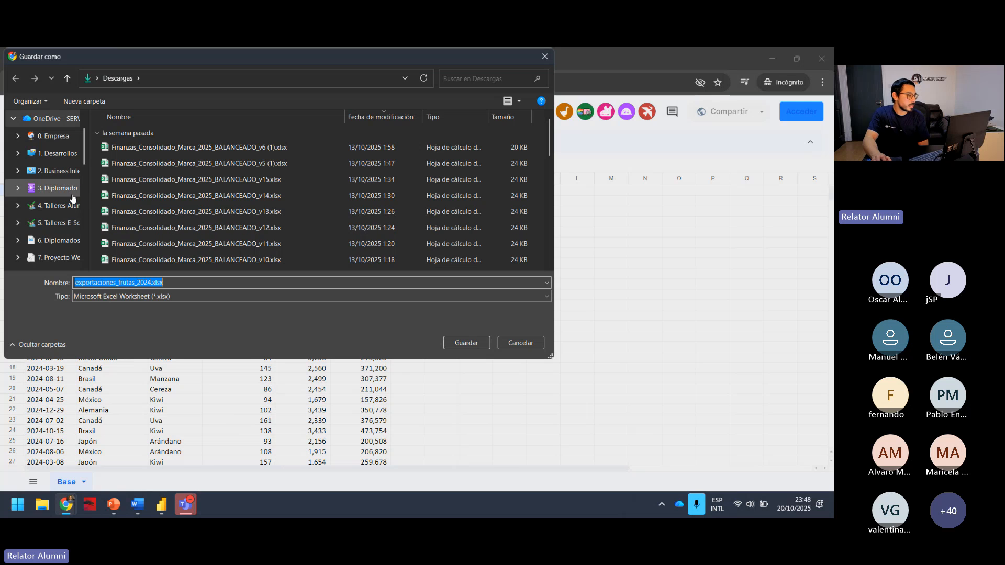
pyautogui.scroll(2, 58, 213)
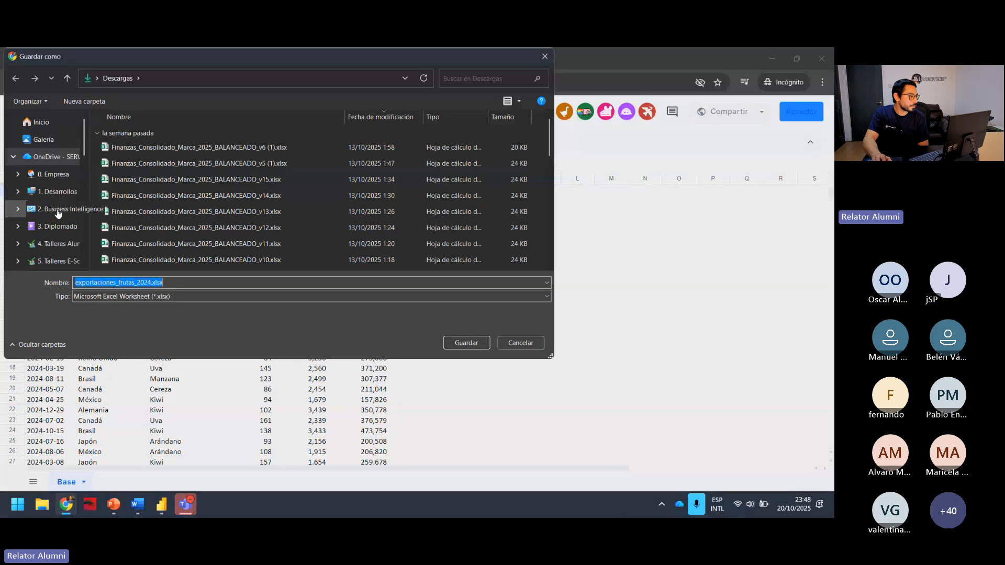
pyautogui.scroll(-5, 58, 214)
pyautogui.click(47, 188)
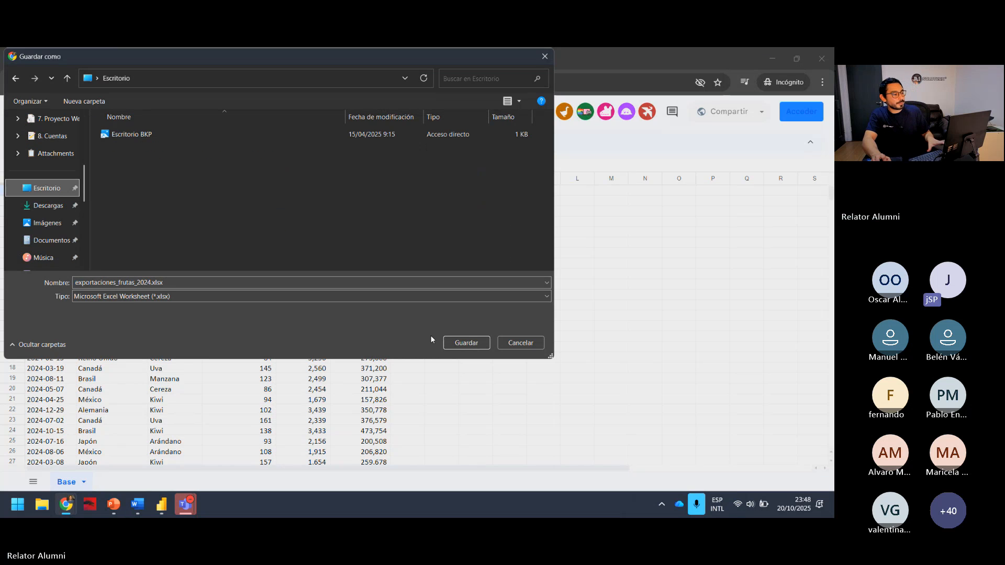
pyautogui.click(448, 344)
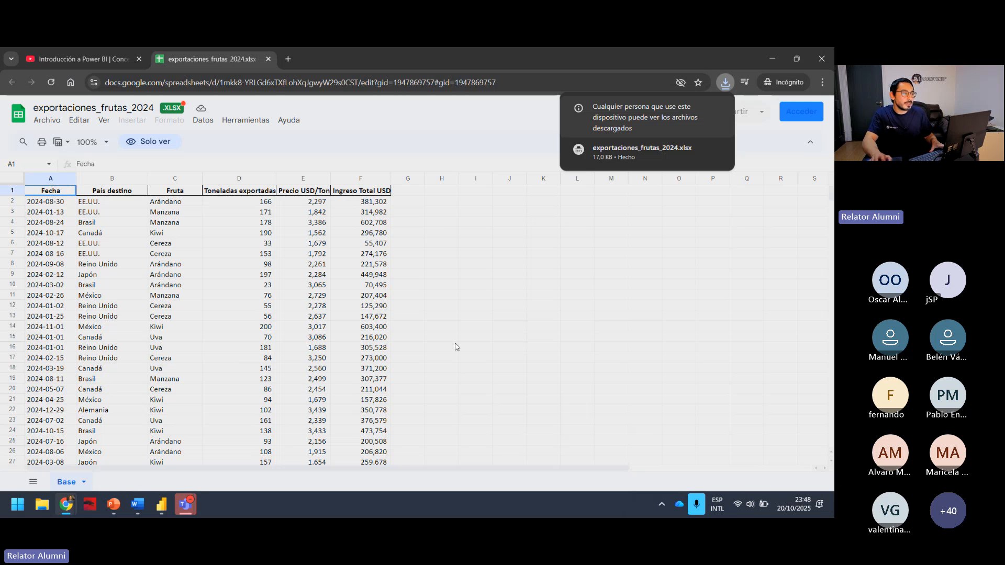
# Open the ChatGPT prompt document linked in the video description and examine its Contexto and Ejemplo de datos lines.
pyautogui.click(100, 59)
pyautogui.scroll(-1, 196, 365)
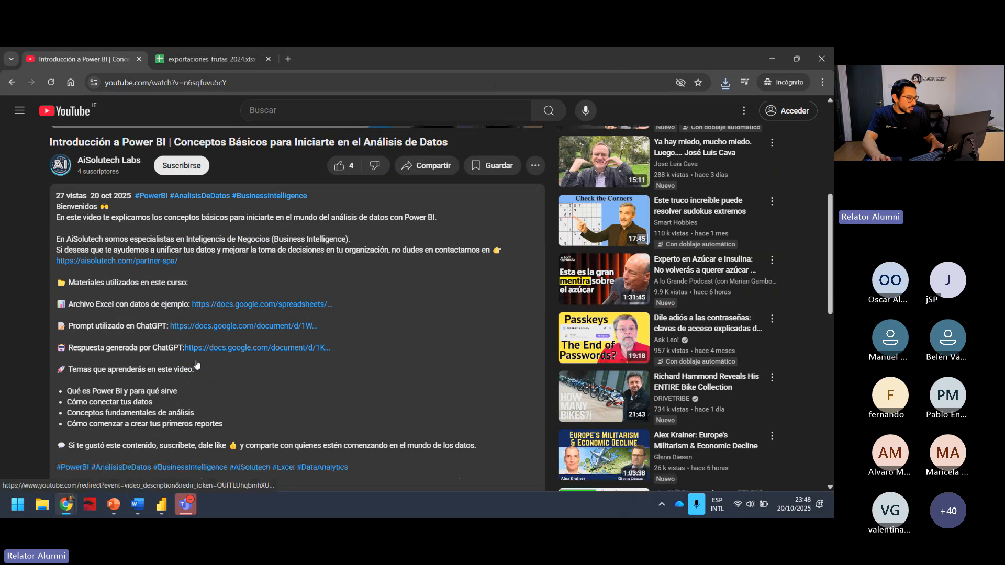
pyautogui.click(238, 327)
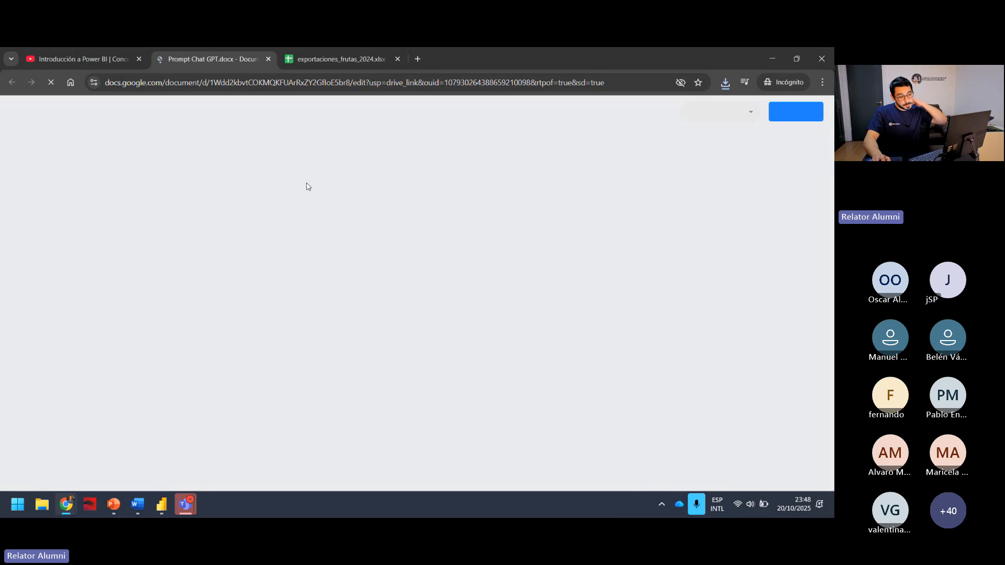
pyautogui.scroll(-5, 280, 246)
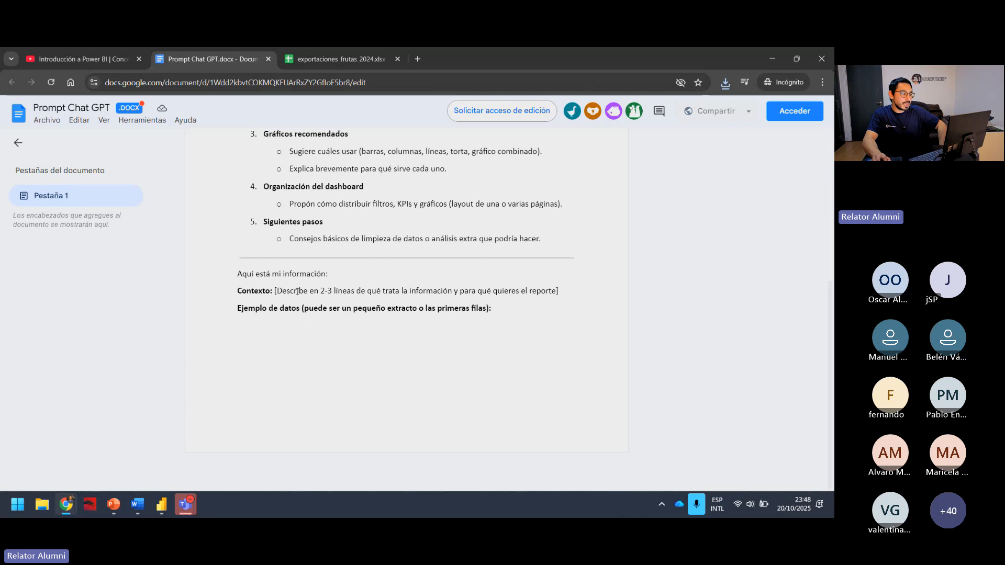
pyautogui.moveTo(274, 291); pyautogui.dragTo(569, 292)
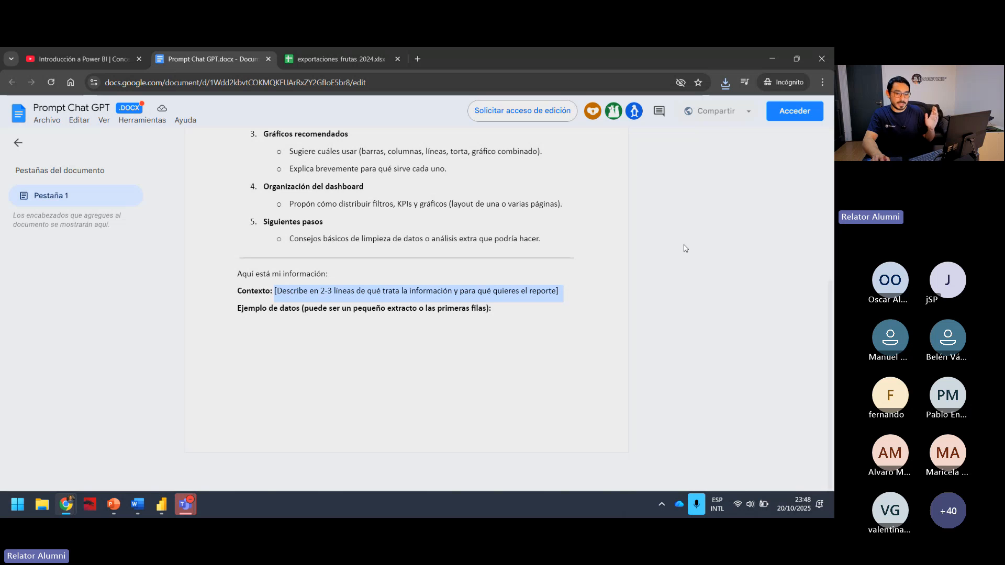
pyautogui.click(533, 313)
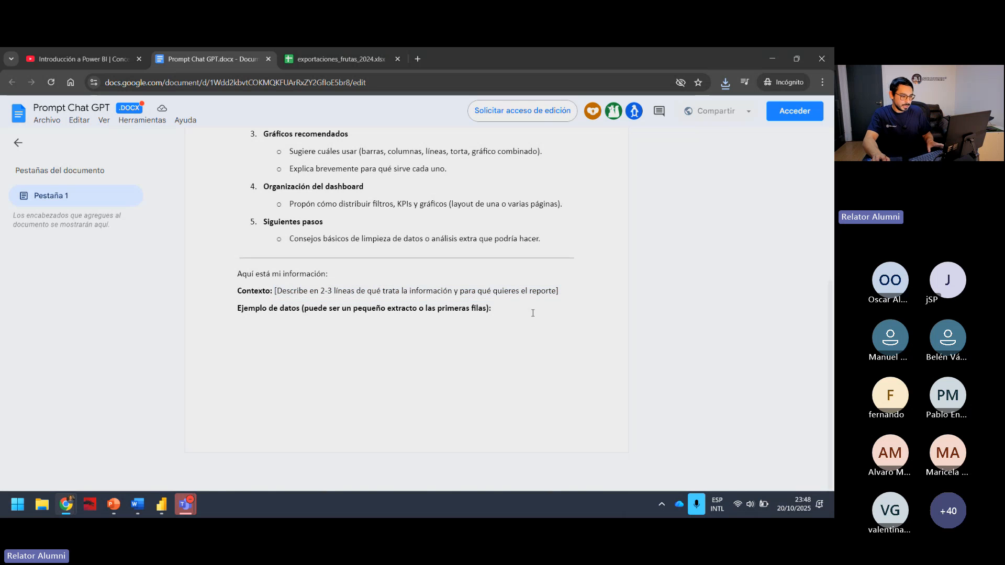
pyautogui.moveTo(563, 297); pyautogui.dragTo(293, 291)
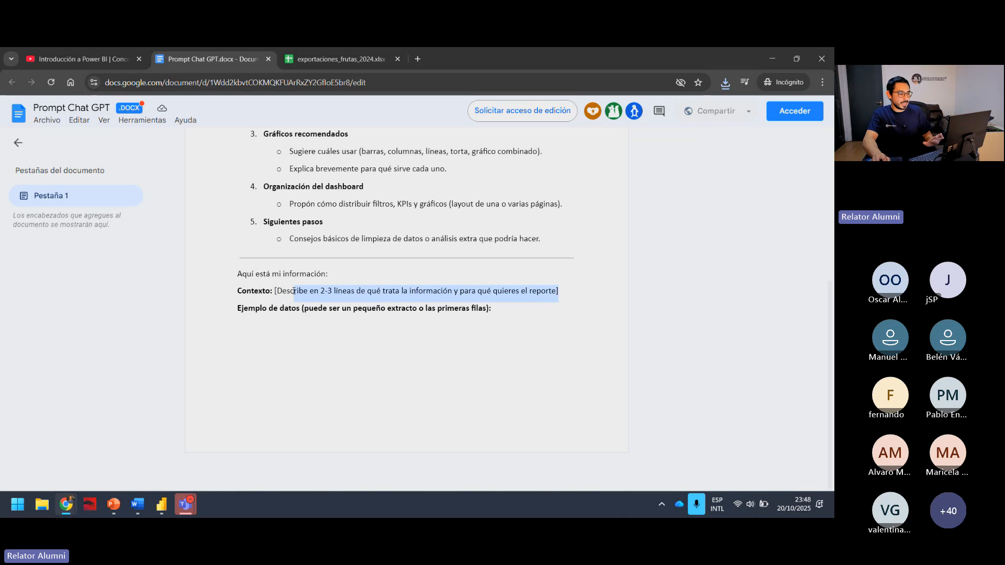
pyautogui.click(454, 310)
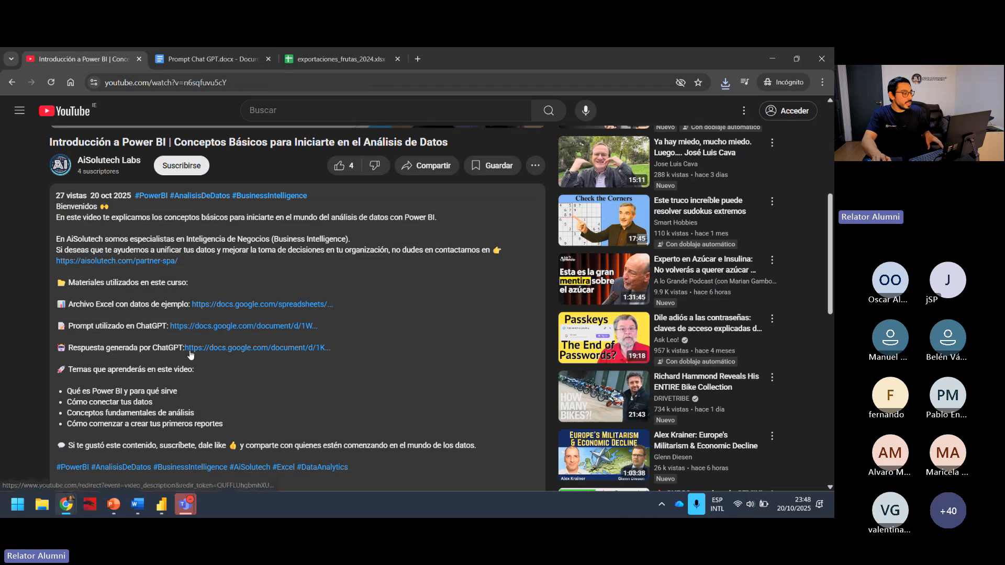
# Open the ChatGPT response document linked in the video description and download it as Respuesta Chat GPT.docx to Escritorio.
pyautogui.click(58, 57)
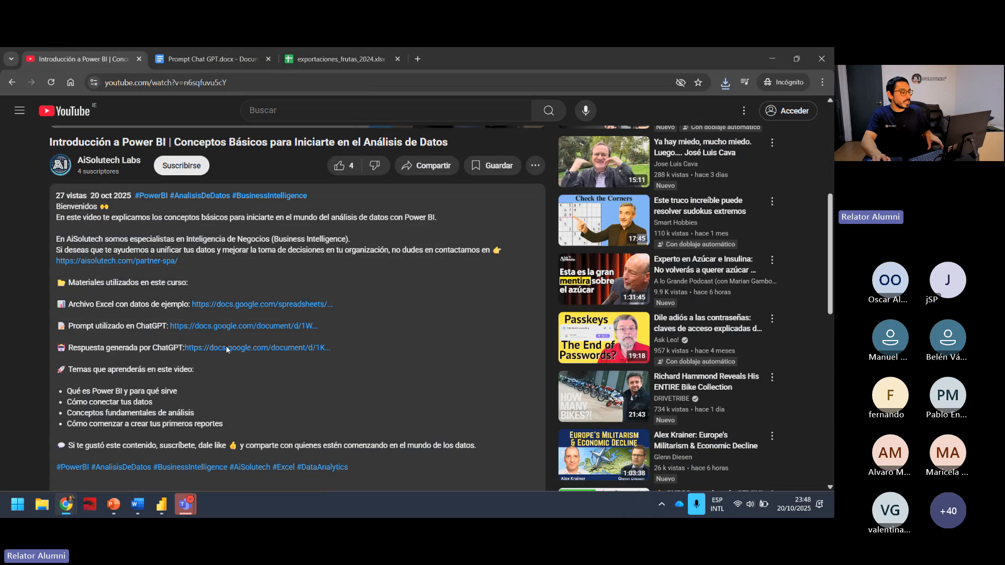
pyautogui.click(226, 347)
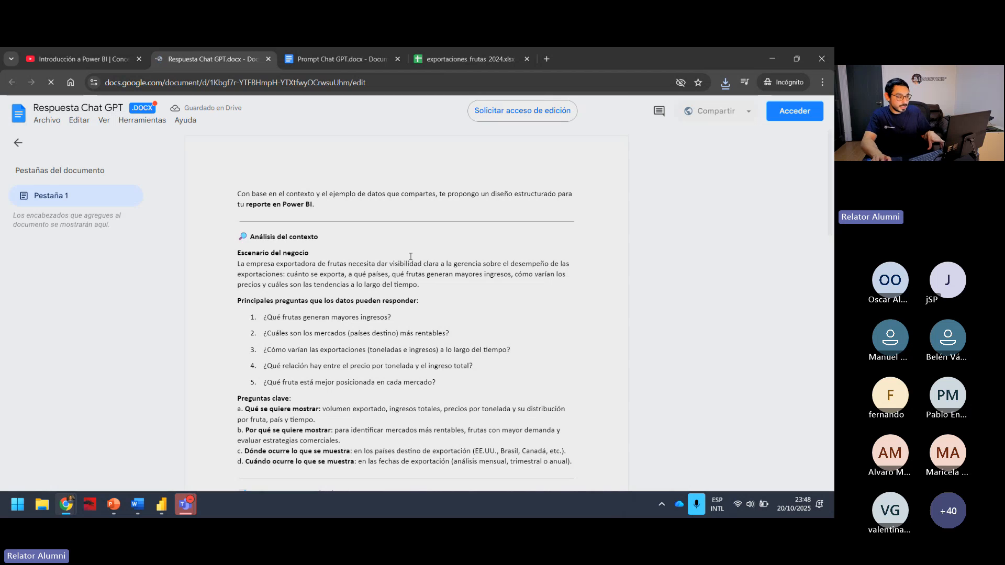
pyautogui.click(49, 124)
pyautogui.moveTo(124, 253)
pyautogui.click(262, 260)
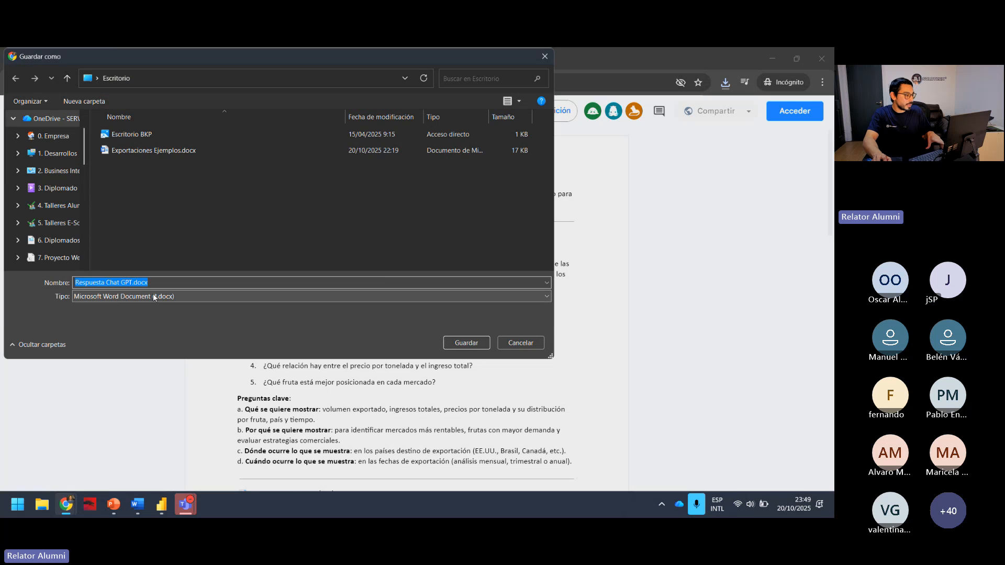
pyautogui.click(450, 347)
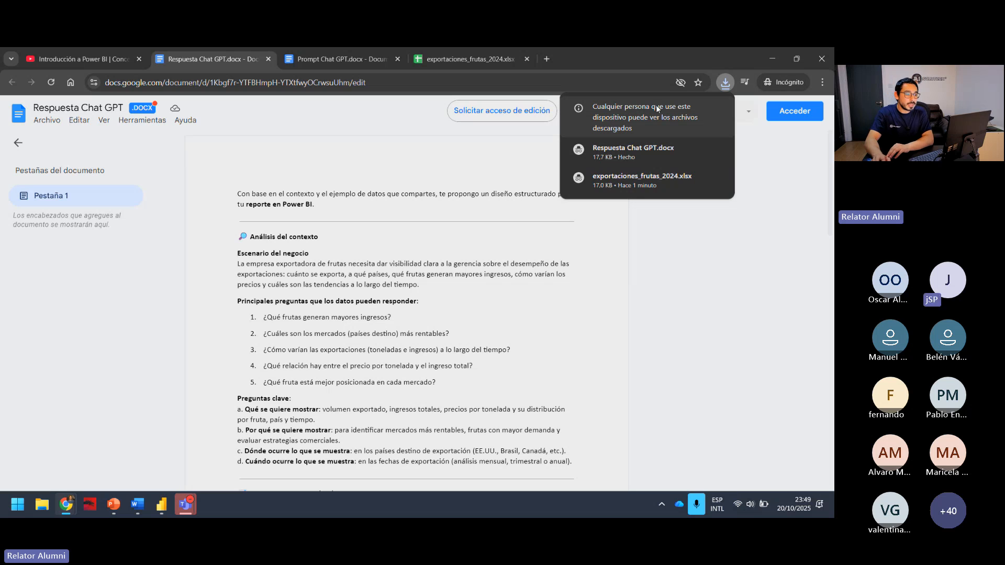
# Minimize the browser and place the Exportaciones Ejemplos.docx icon below Respuesta Chat GPT.docx on the desktop.
pyautogui.click(781, 50)
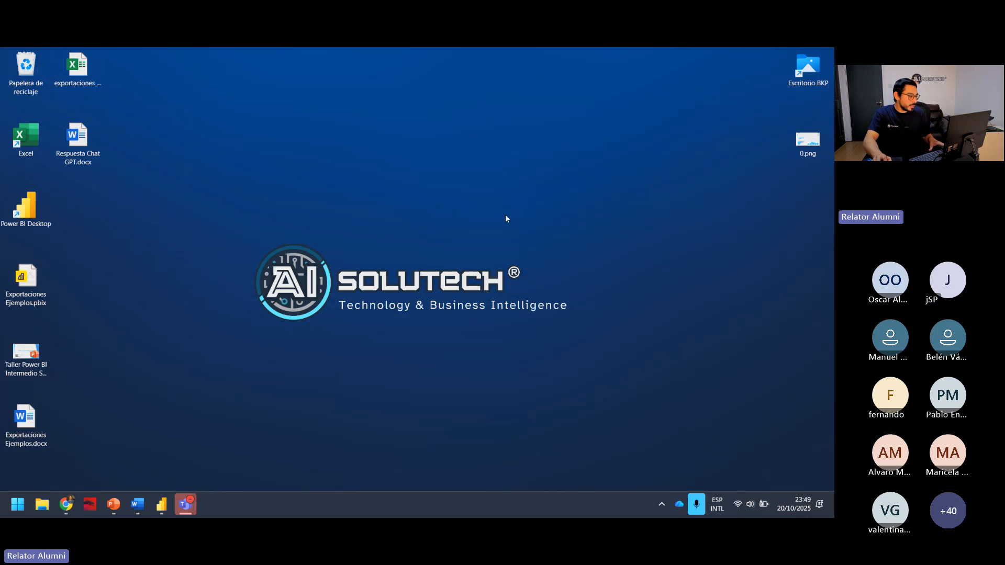
pyautogui.moveTo(40, 441); pyautogui.dragTo(105, 243)
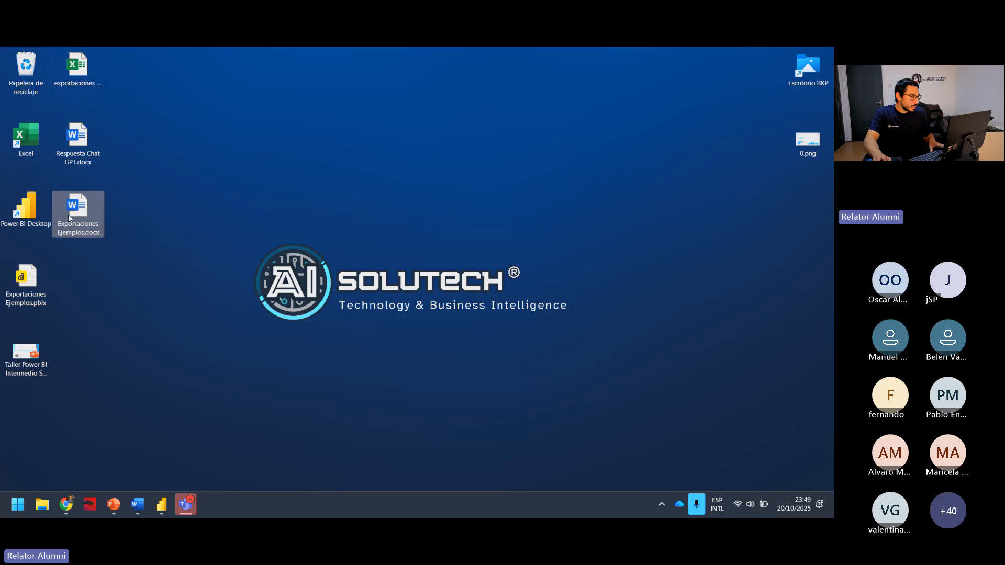
# Open Respuesta Chat GPT.docx from the desktop in Word, enable editing, and leave its window floating over the desktop.
pyautogui.click(71, 162)
pyautogui.click(212, 186)
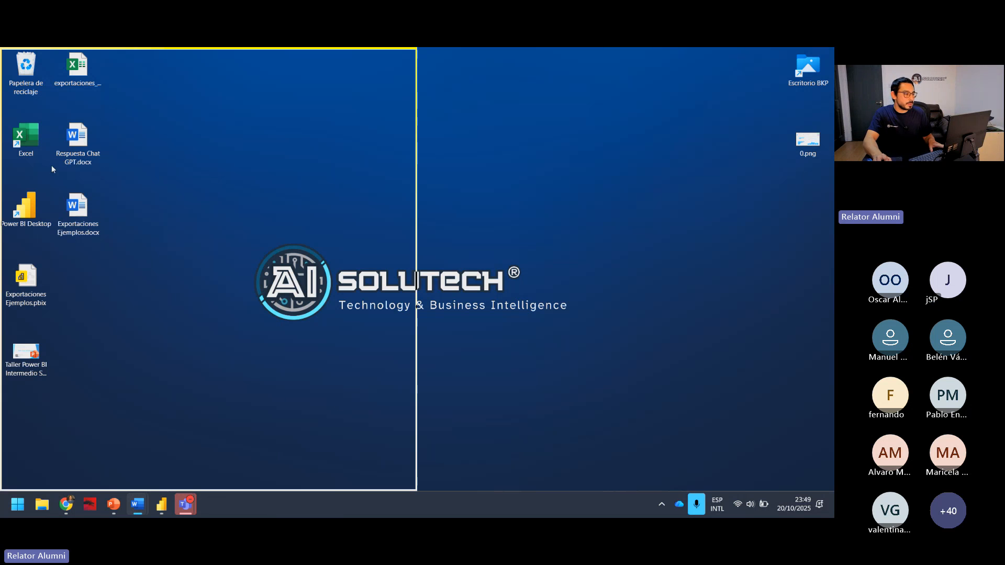
pyautogui.moveTo(137, 176); pyautogui.dragTo(1, 178)
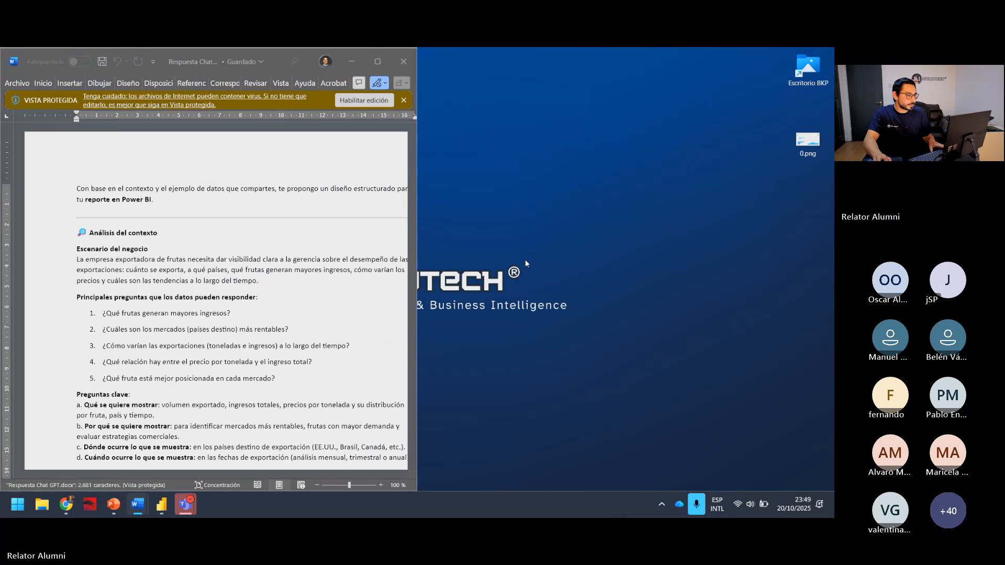
pyautogui.click(368, 100)
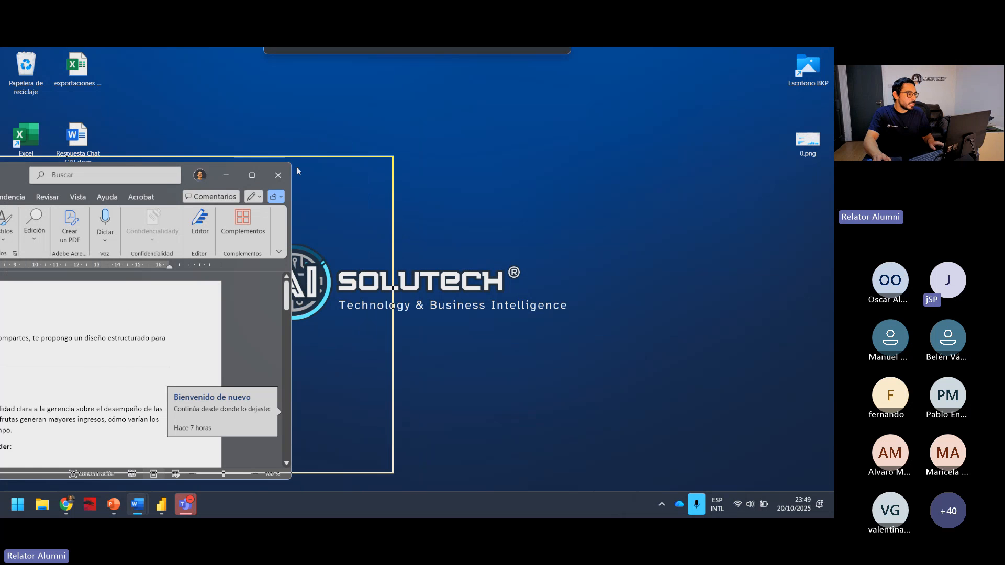
pyautogui.moveTo(265, 129); pyautogui.dragTo(2, 204)
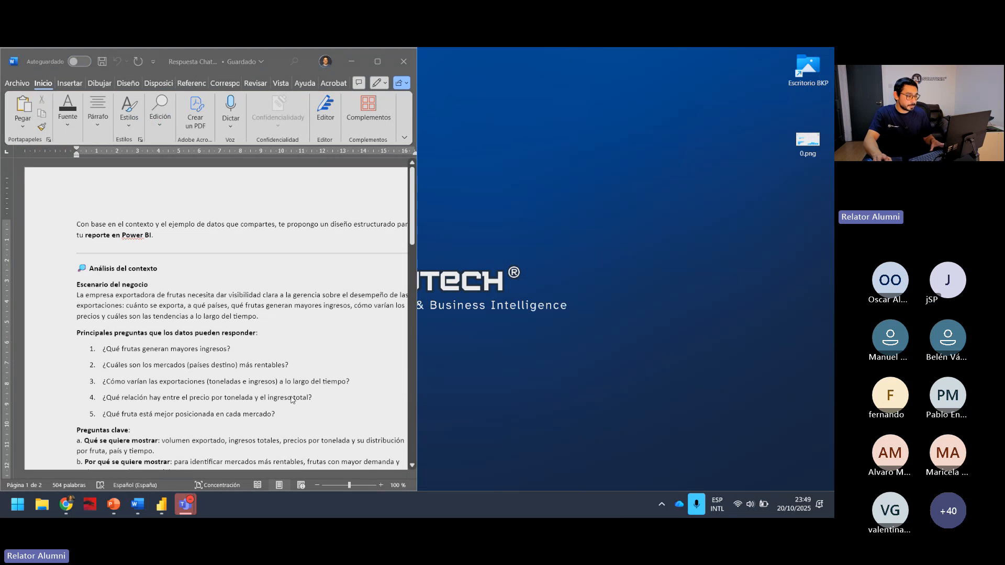
pyautogui.moveTo(265, 57); pyautogui.dragTo(613, 140)
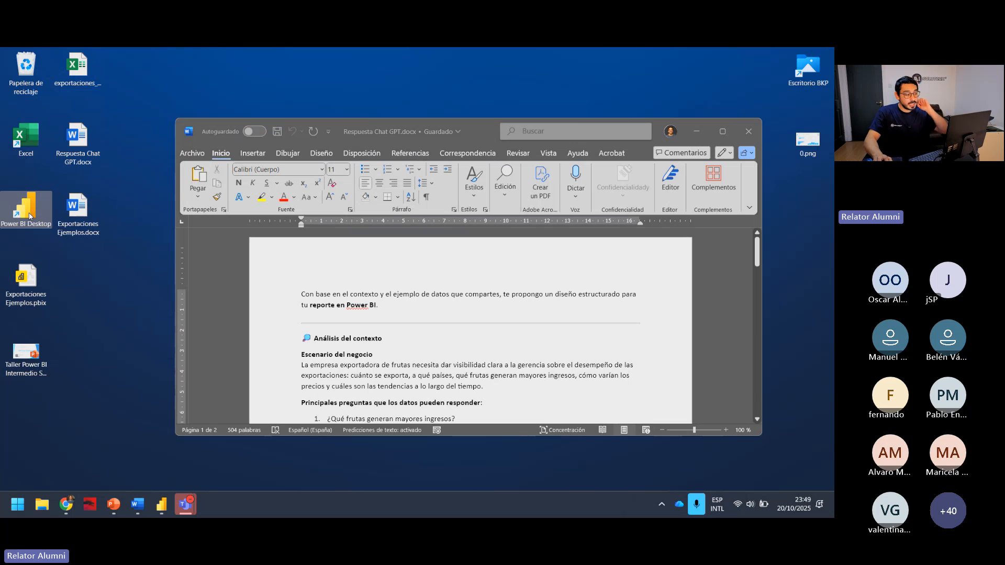
# Launch Power BI Desktop from the desktop shortcut.
pyautogui.doubleClick(30, 215)
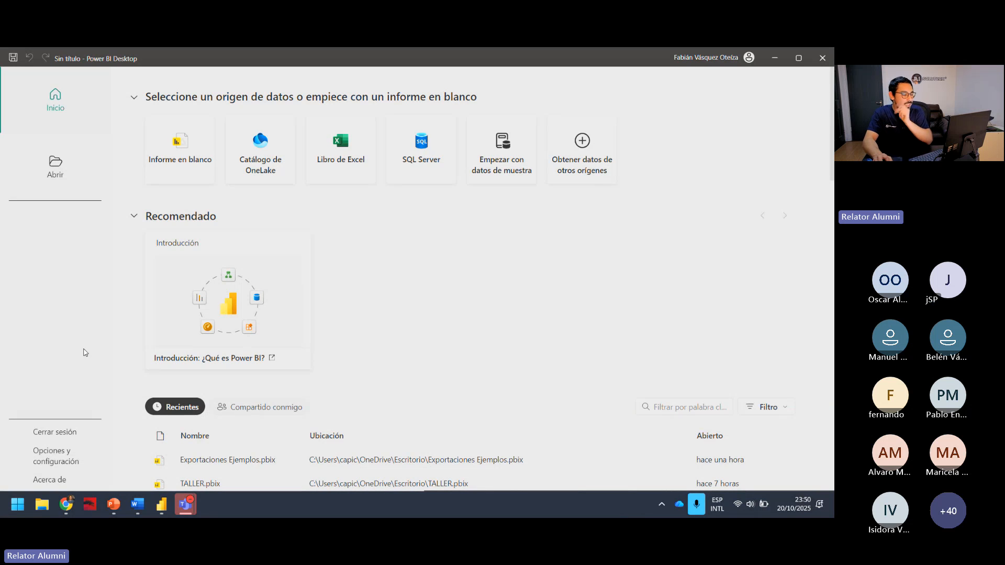
pyautogui.click(27, 505)
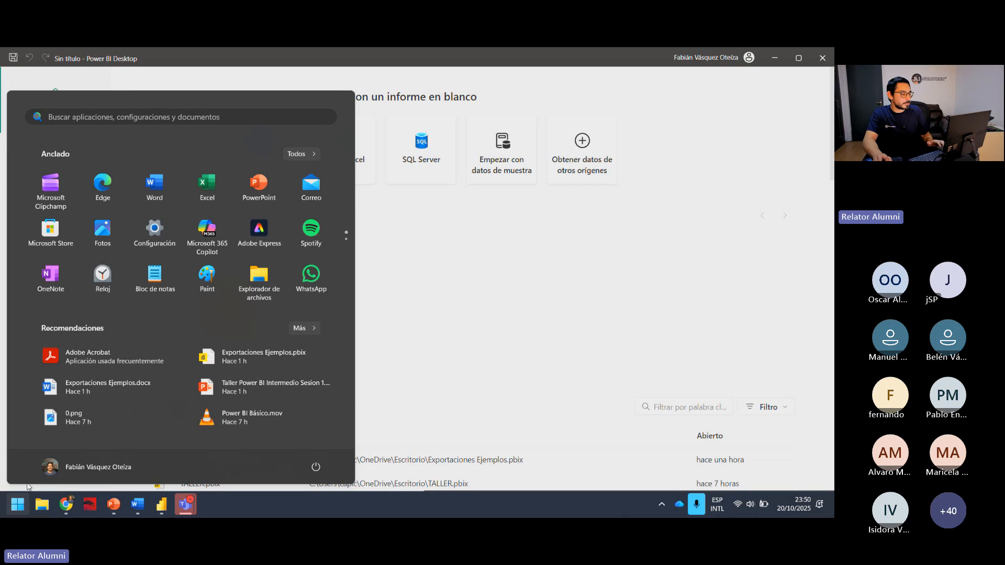
pyautogui.click(498, 297)
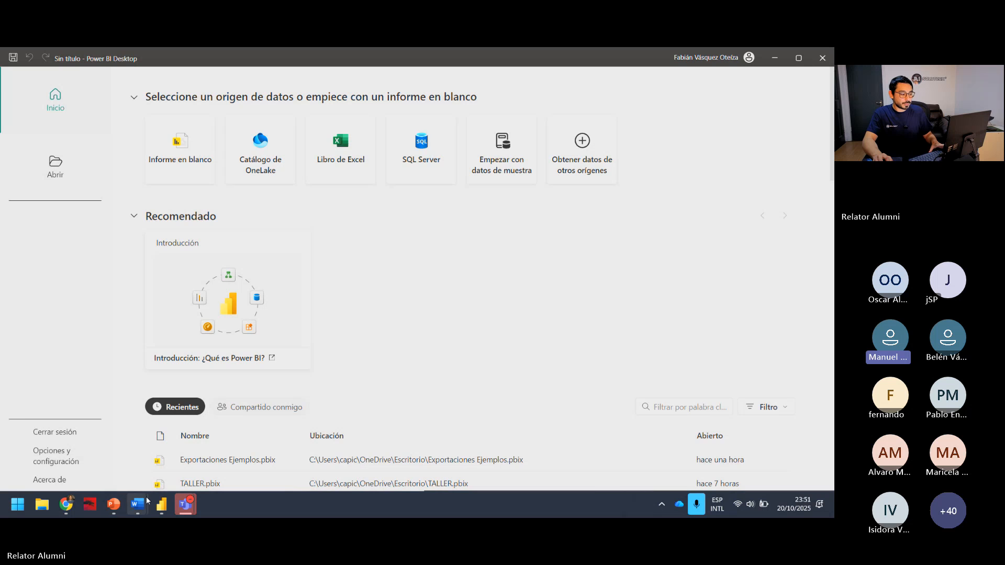
# Switch to the browser, view the Power BI service sign-in page in a new tab, and close that tab.
pyautogui.moveTo(66, 503)
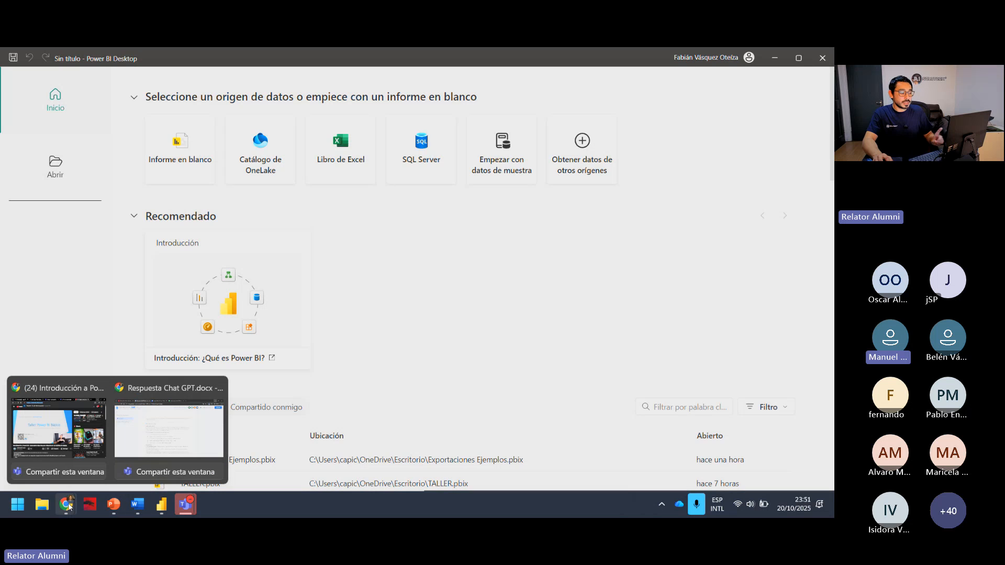
pyautogui.click(149, 437)
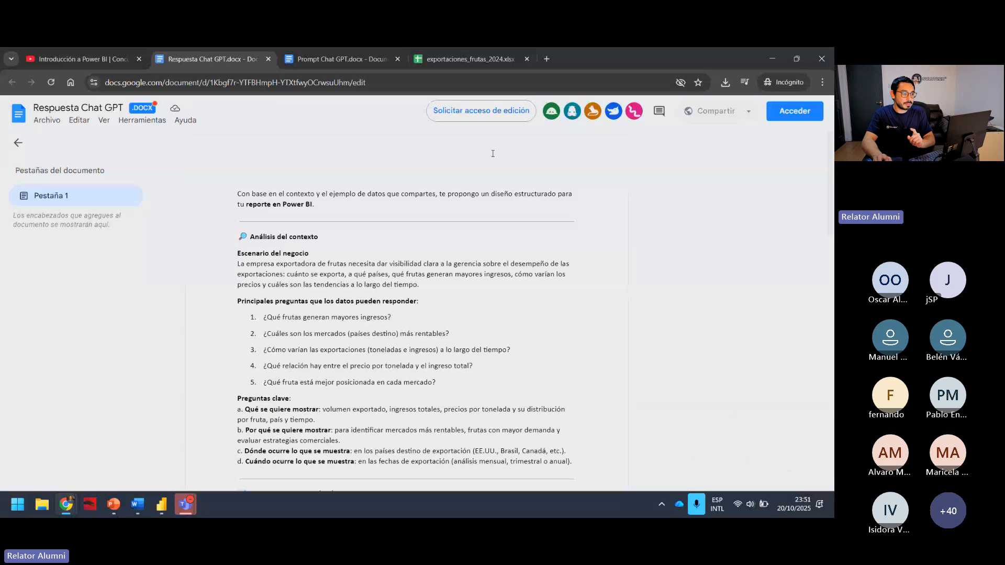
pyautogui.click(545, 58)
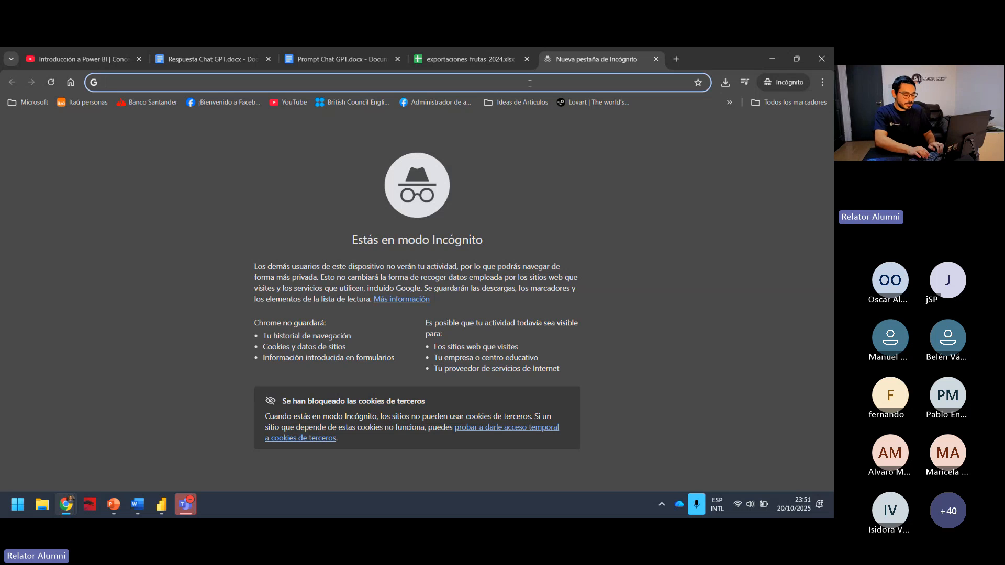
pyautogui.write('oiwe')
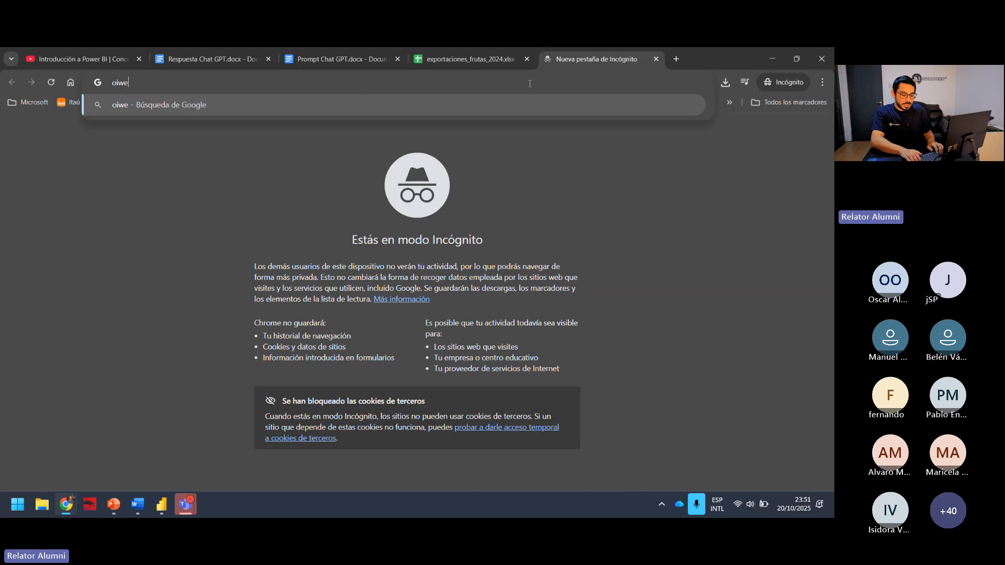
pyautogui.press('BackSpace')
pyautogui.press('BackSpace')
pyautogui.press('BackSpace')
pyautogui.press('BackSpace')
pyautogui.write('power')
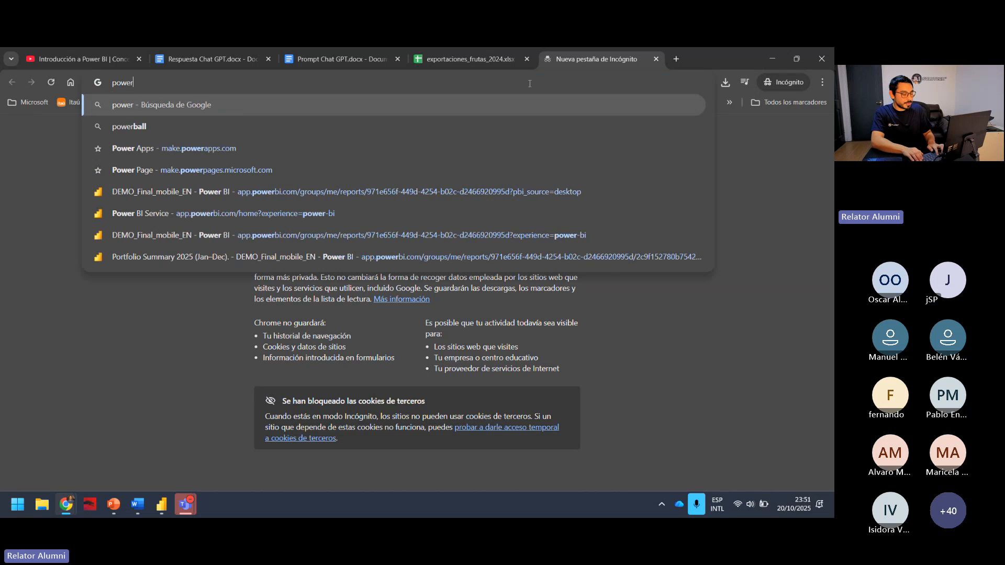
pyautogui.click(146, 200)
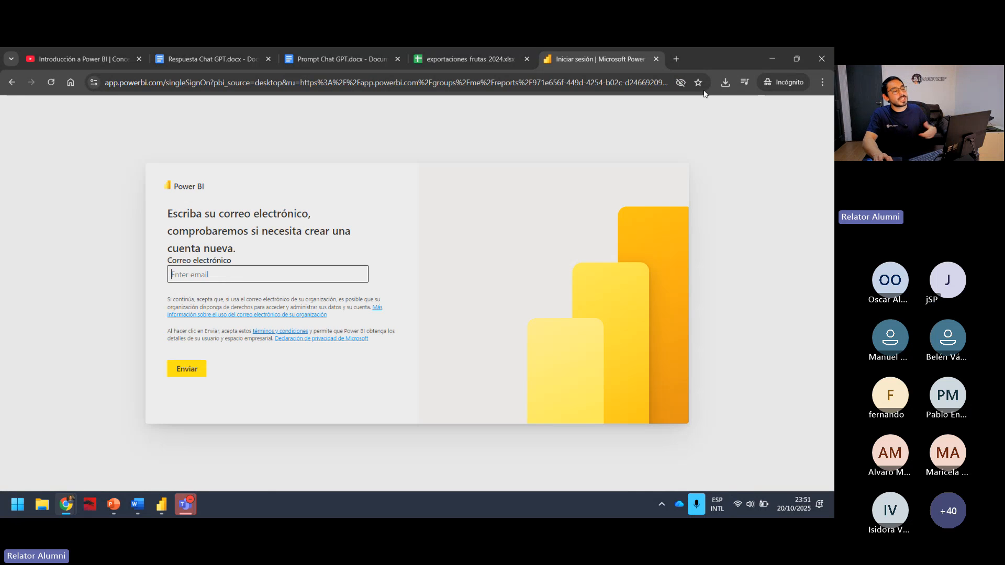
pyautogui.click(656, 59)
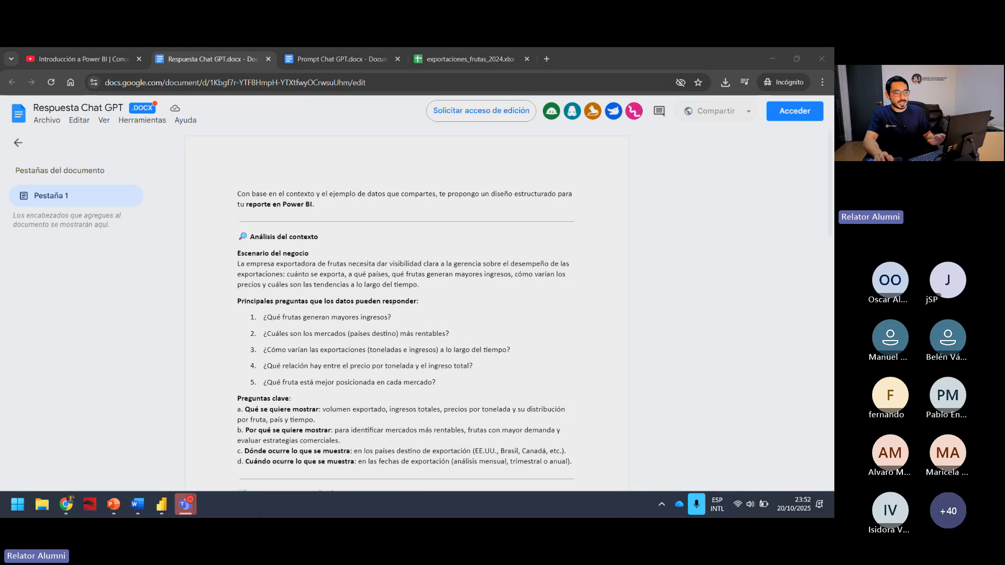
pyautogui.click(246, 184)
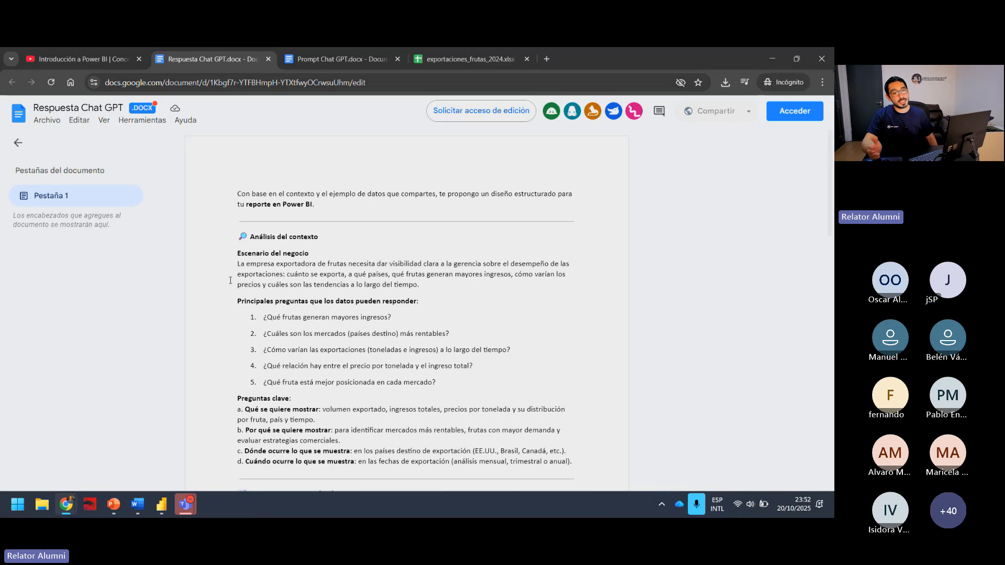
# Switch back to Power BI Desktop and start a blank report.
pyautogui.click(164, 505)
pyautogui.click(178, 433)
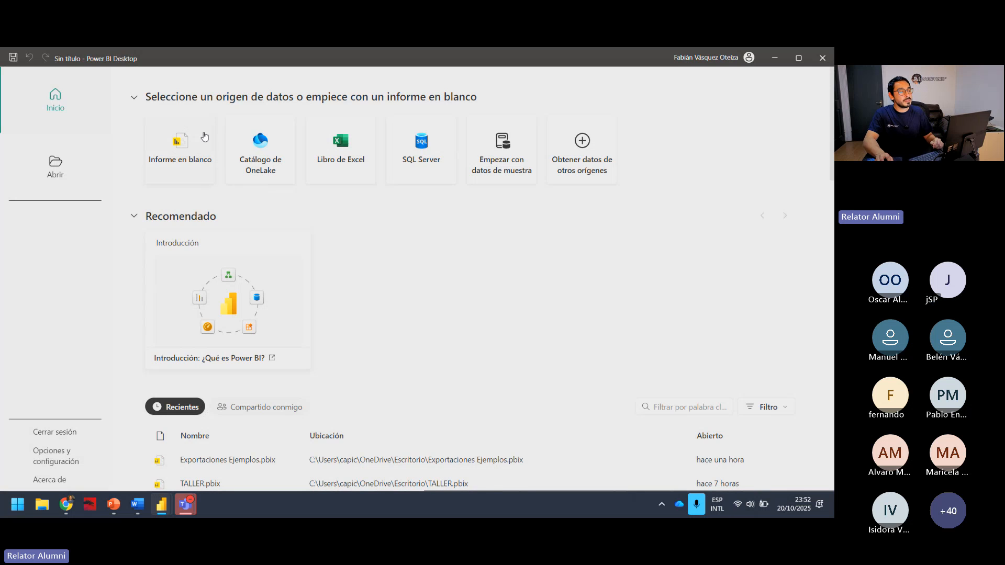
pyautogui.click(197, 148)
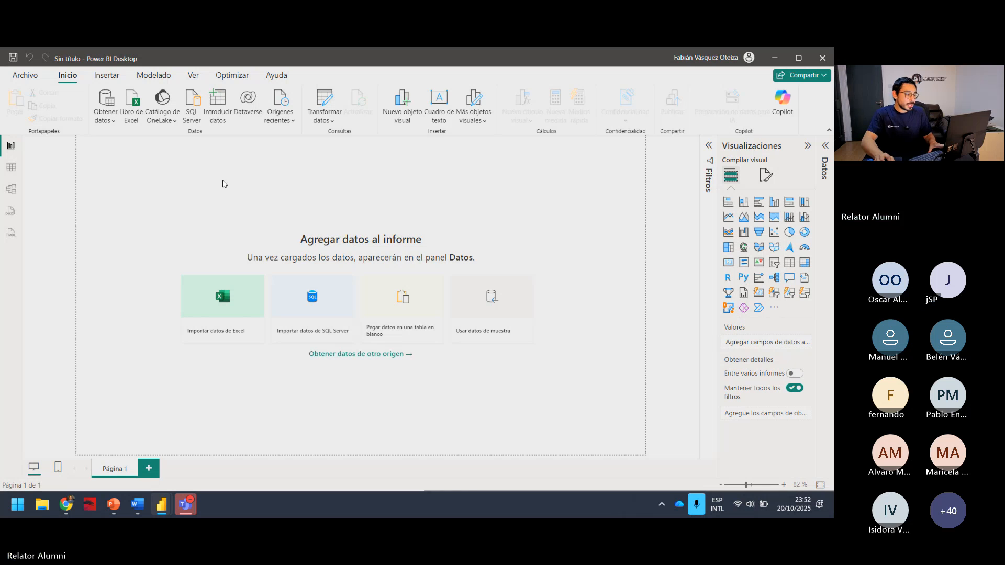
# Import the Excel workbook exportaciones_frutas_2024.xlsx from Escritorio as the report's data source.
pyautogui.click(215, 304)
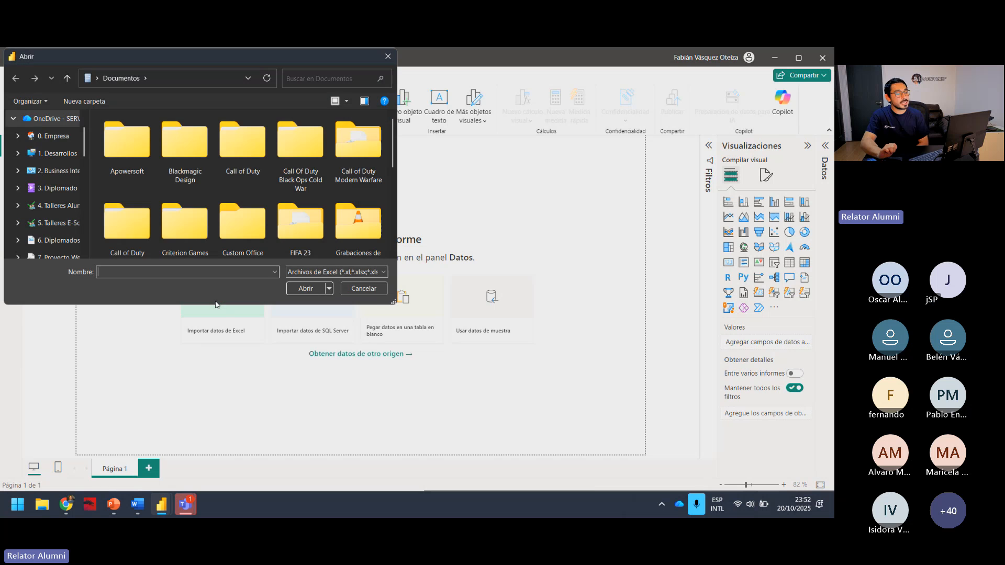
pyautogui.scroll(-3, 52, 202)
pyautogui.click(48, 189)
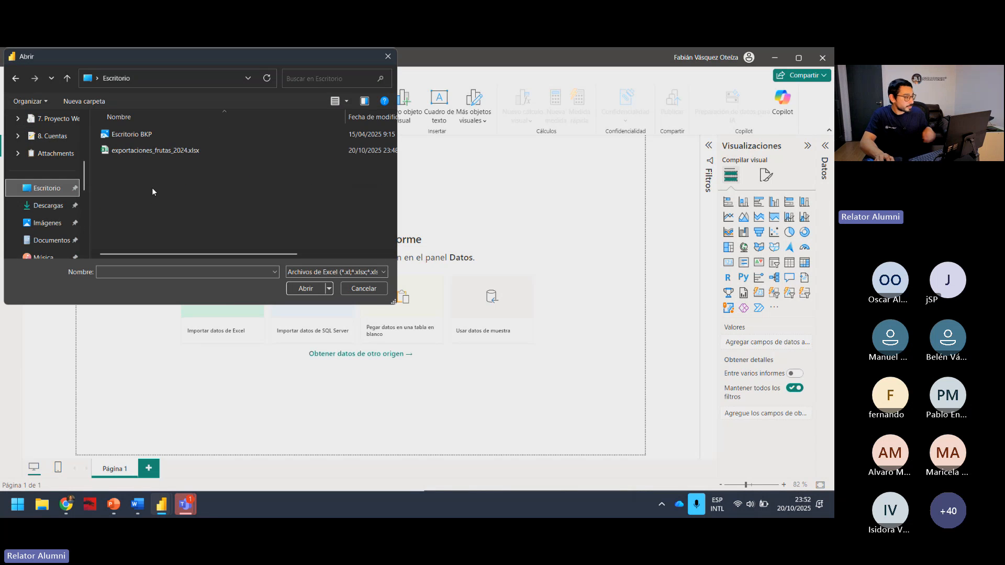
pyautogui.click(159, 150)
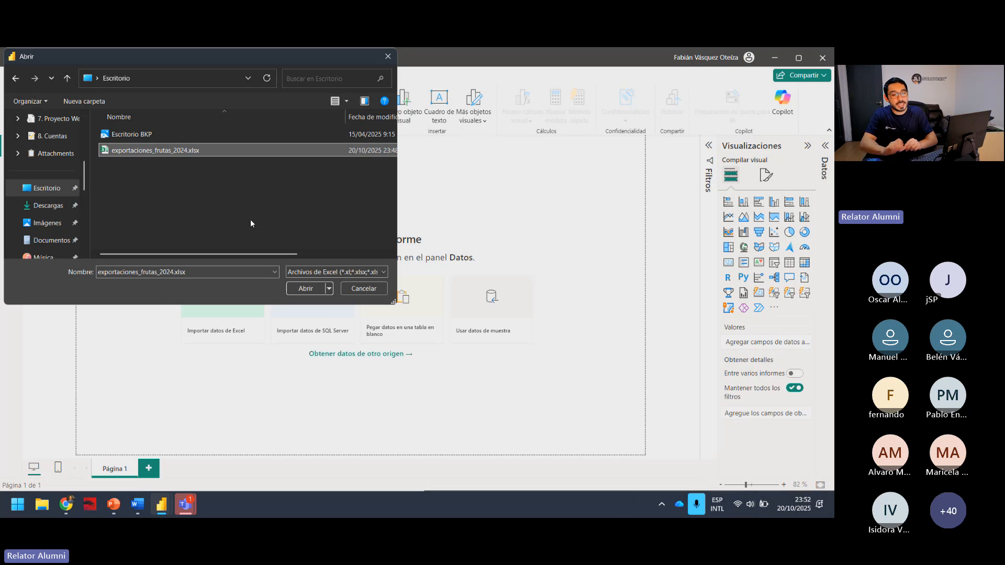
pyautogui.click(306, 289)
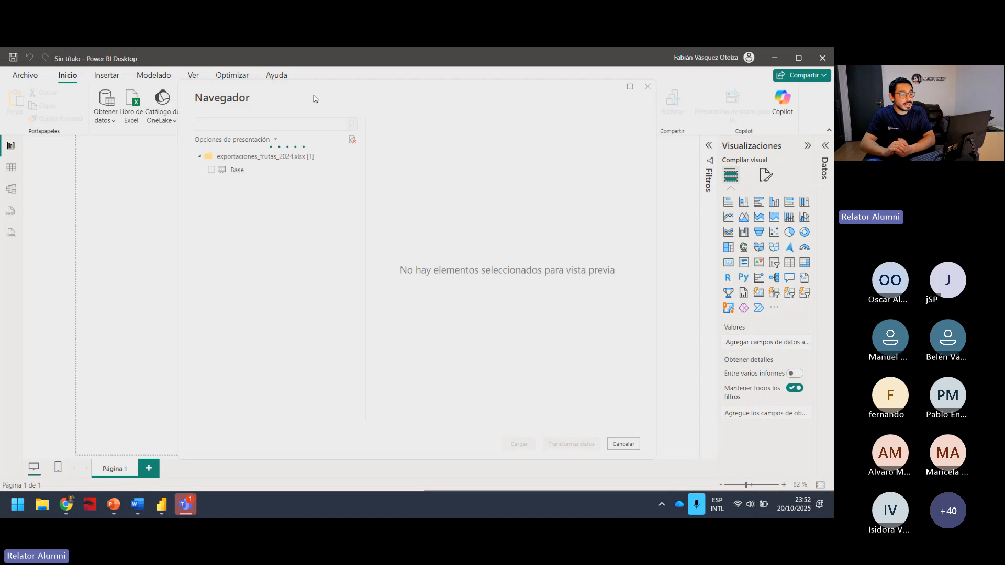
# Select the Base table for import, review its columns in the preview, and load it into the report.
pyautogui.moveTo(306, 98); pyautogui.dragTo(342, 111)
pyautogui.moveTo(343, 111); pyautogui.dragTo(317, 98)
pyautogui.click(223, 174)
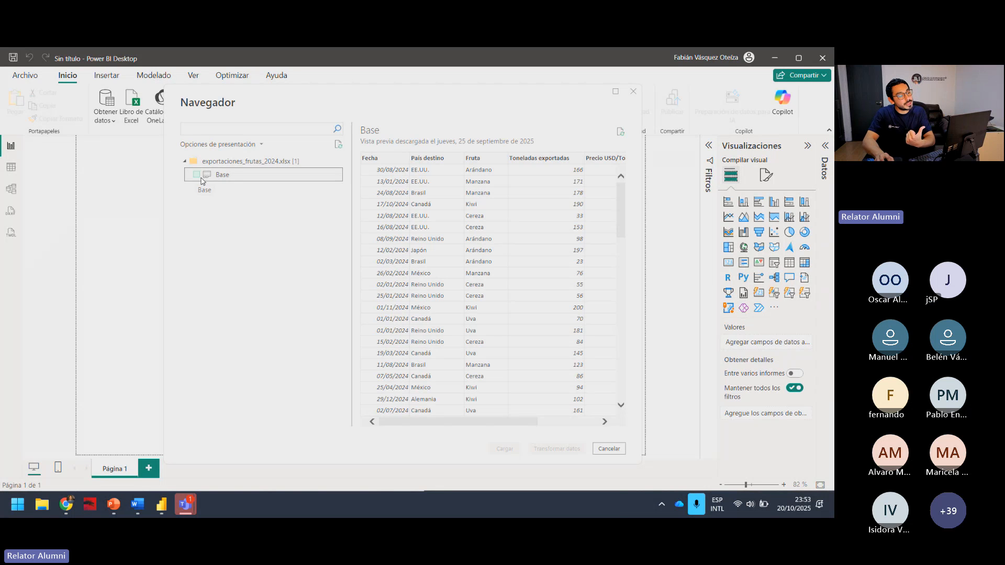
pyautogui.click(197, 174)
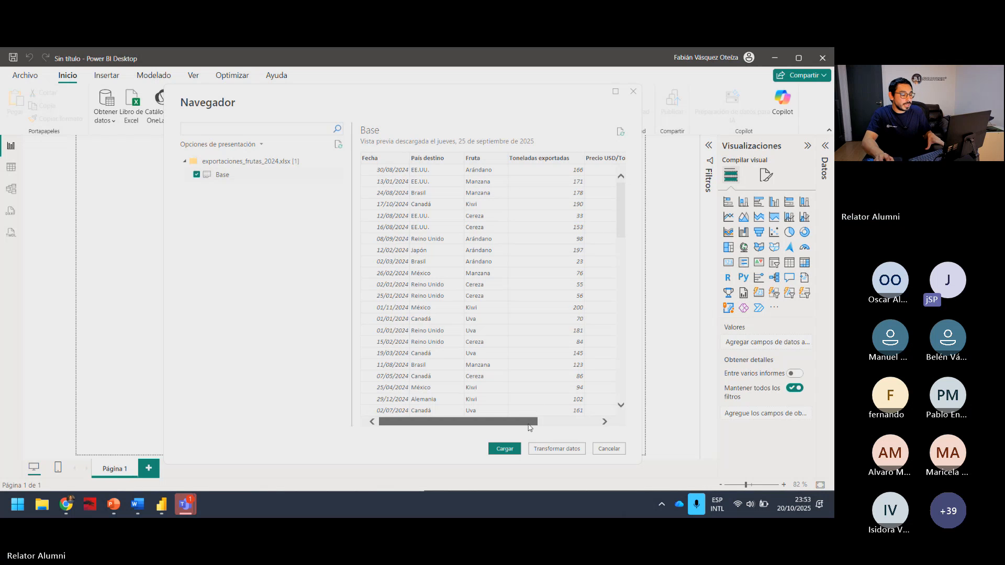
pyautogui.moveTo(528, 427); pyautogui.dragTo(572, 414)
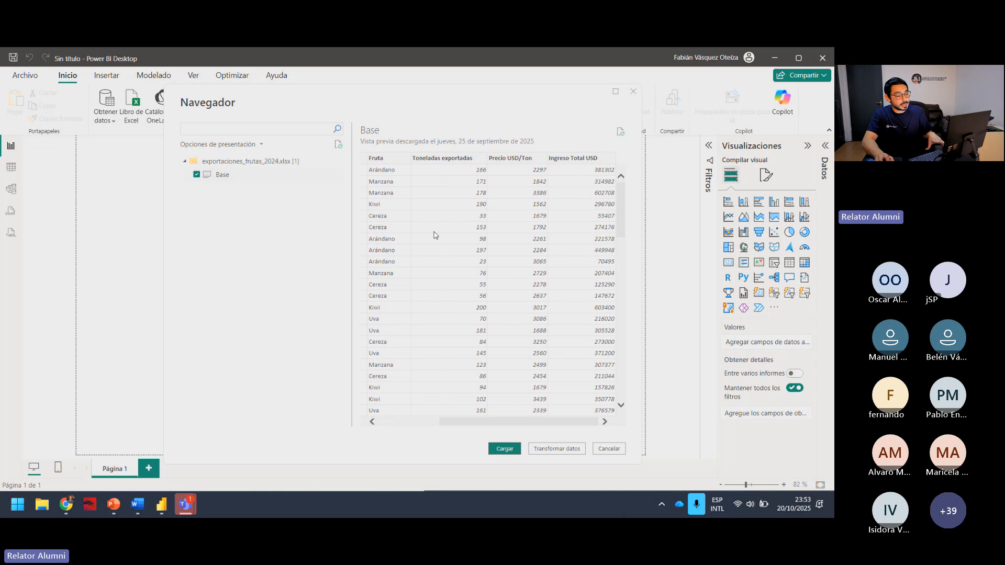
pyautogui.moveTo(492, 423); pyautogui.dragTo(427, 420)
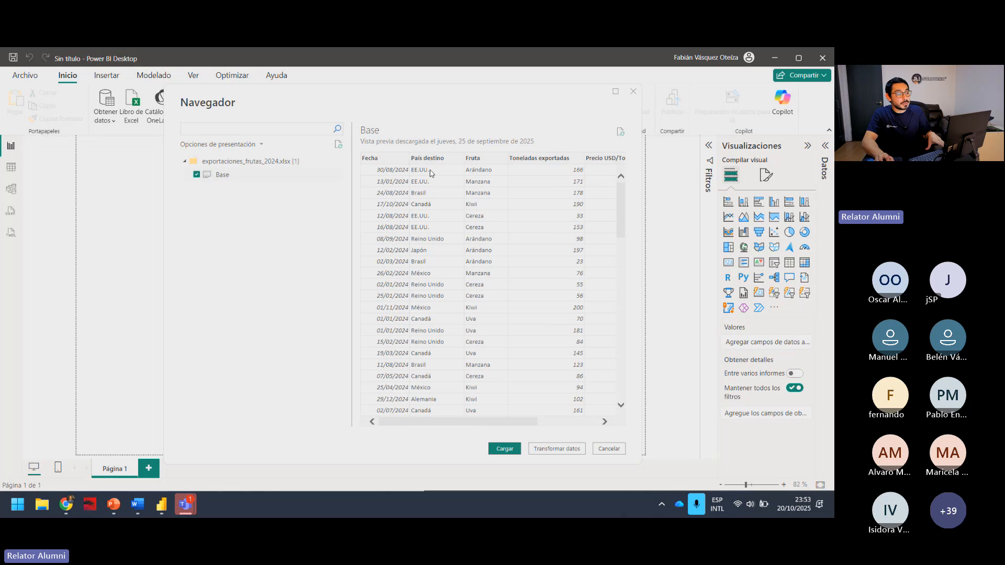
pyautogui.moveTo(515, 422); pyautogui.dragTo(601, 392)
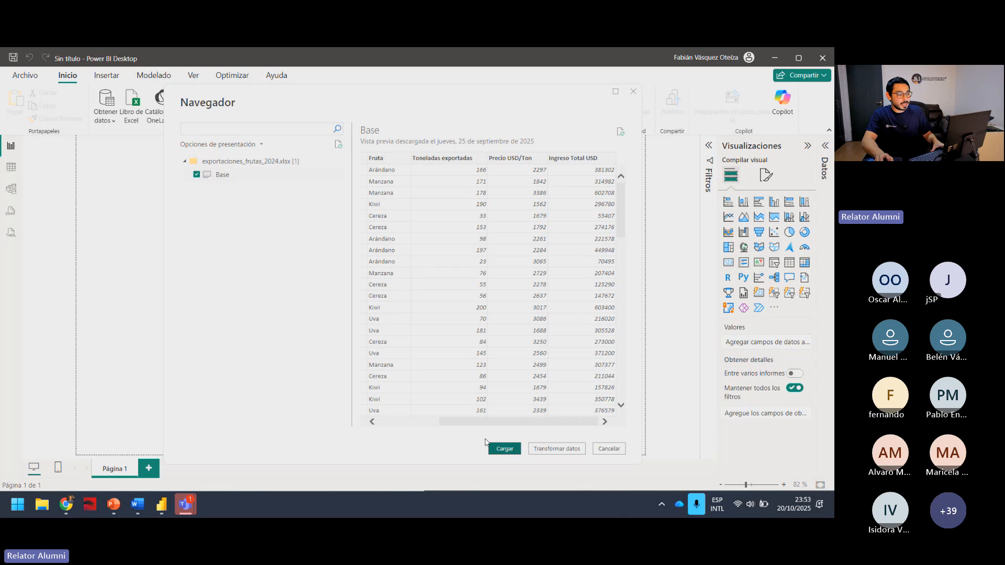
pyautogui.click(206, 177)
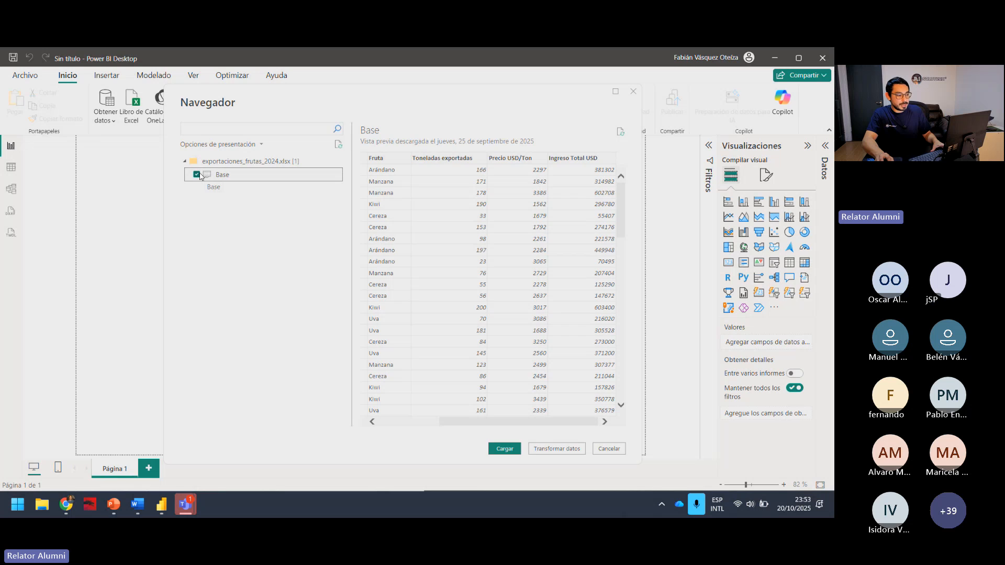
pyautogui.click(504, 449)
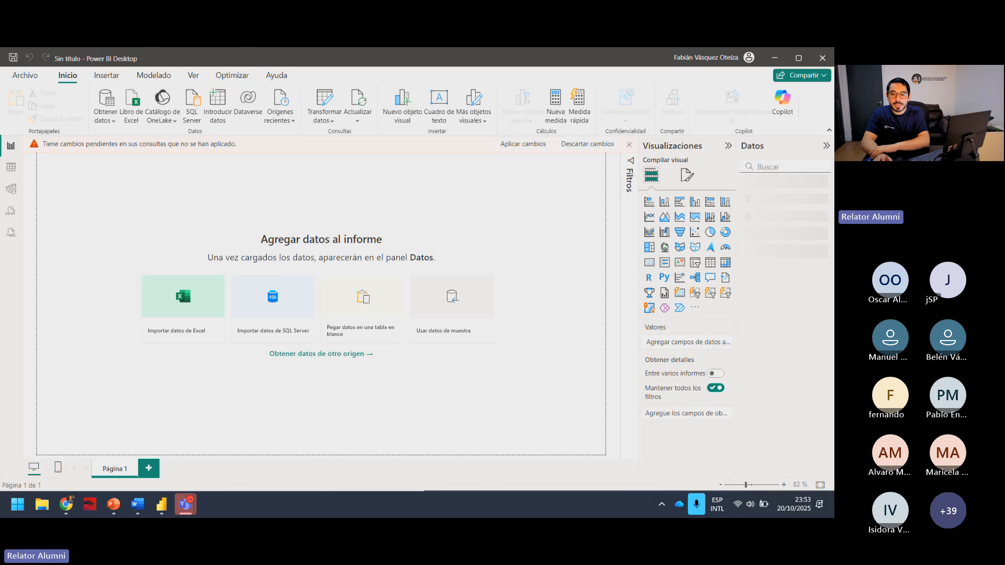
pyautogui.hotkey('alt', 'Tab')
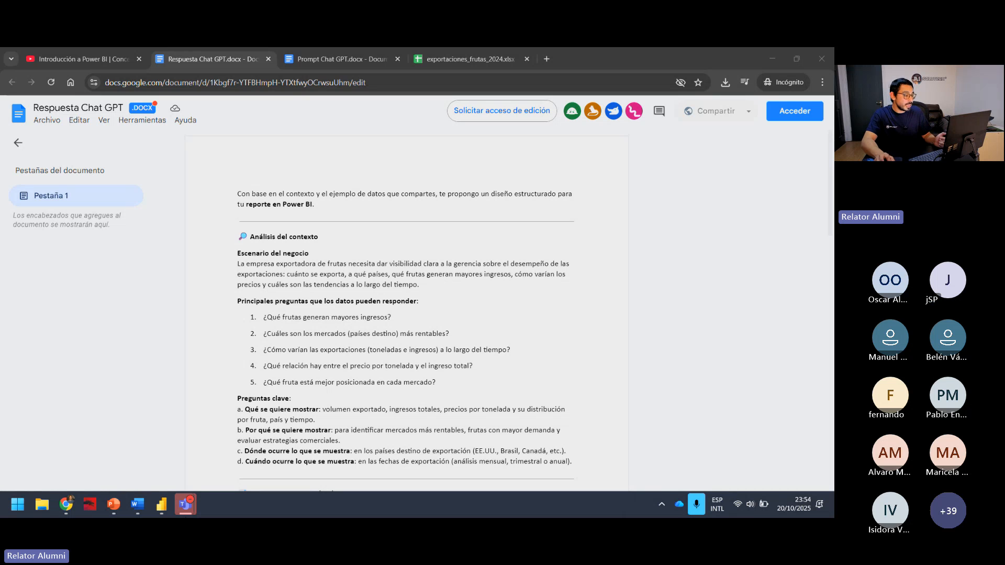
pyautogui.moveTo(161, 504)
pyautogui.click(219, 425)
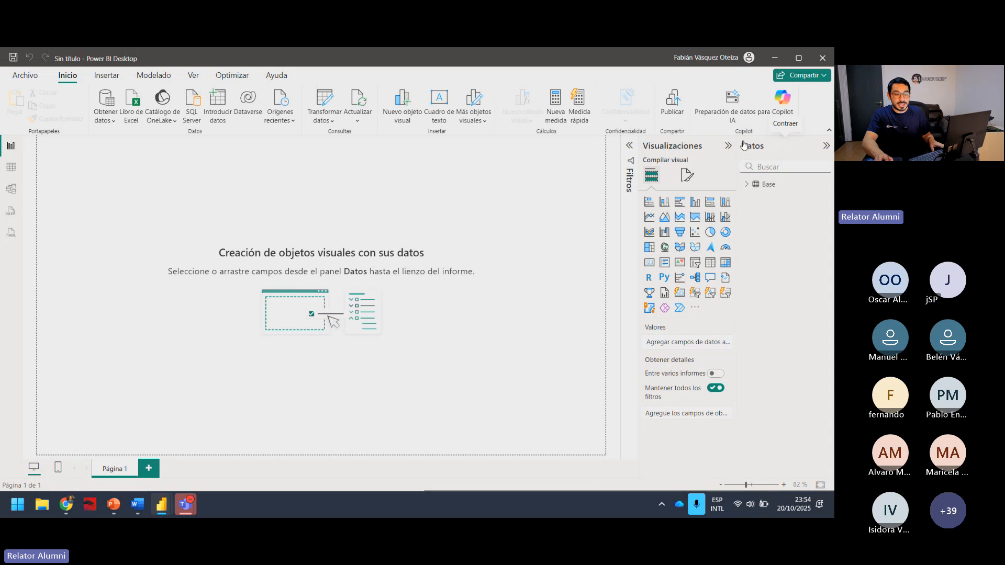
# Keep the Datos pane expanded, show the fields of the Base table, and select that table.
pyautogui.click(827, 148)
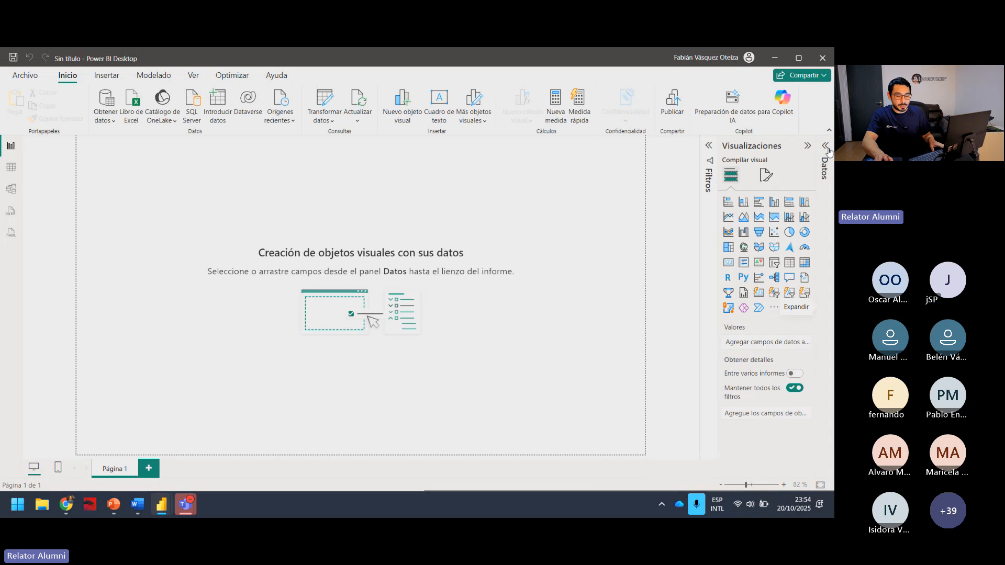
pyautogui.click(826, 147)
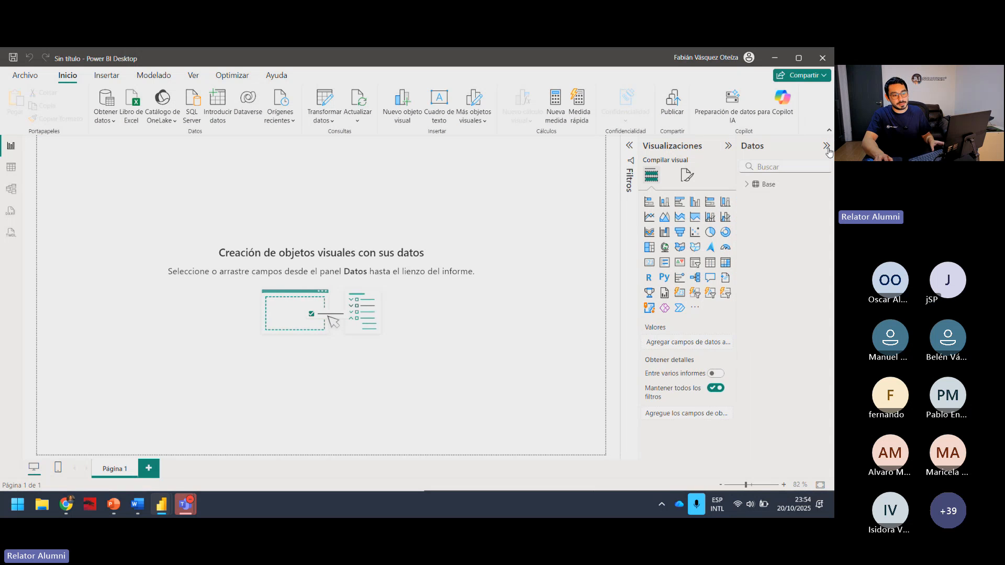
pyautogui.click(826, 148)
pyautogui.click(827, 148)
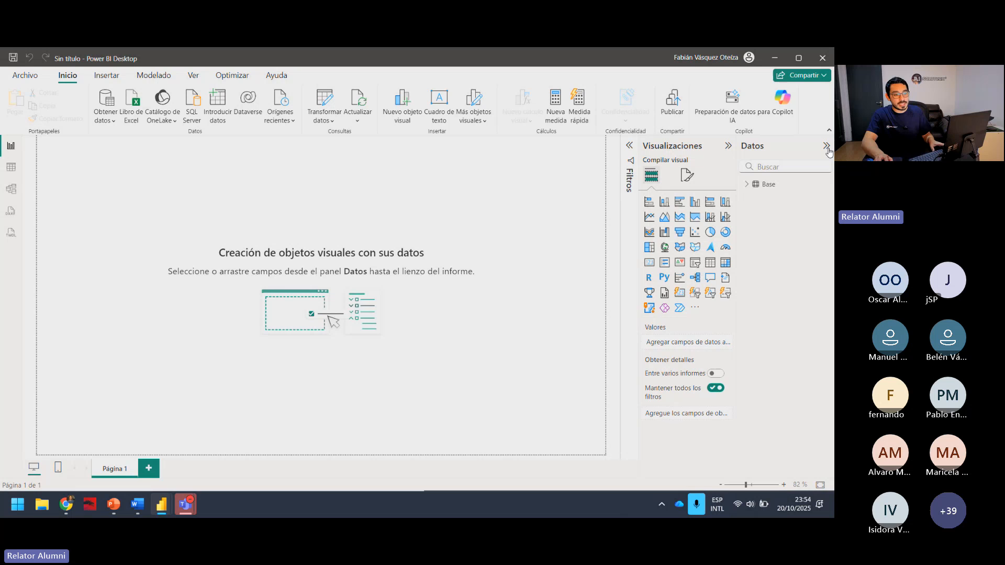
pyautogui.click(747, 185)
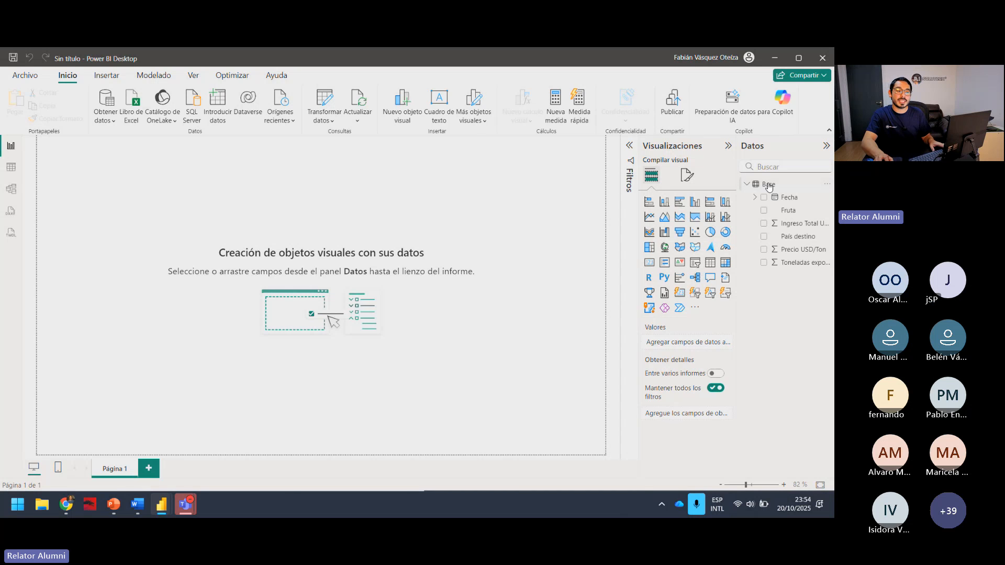
pyautogui.click(768, 185)
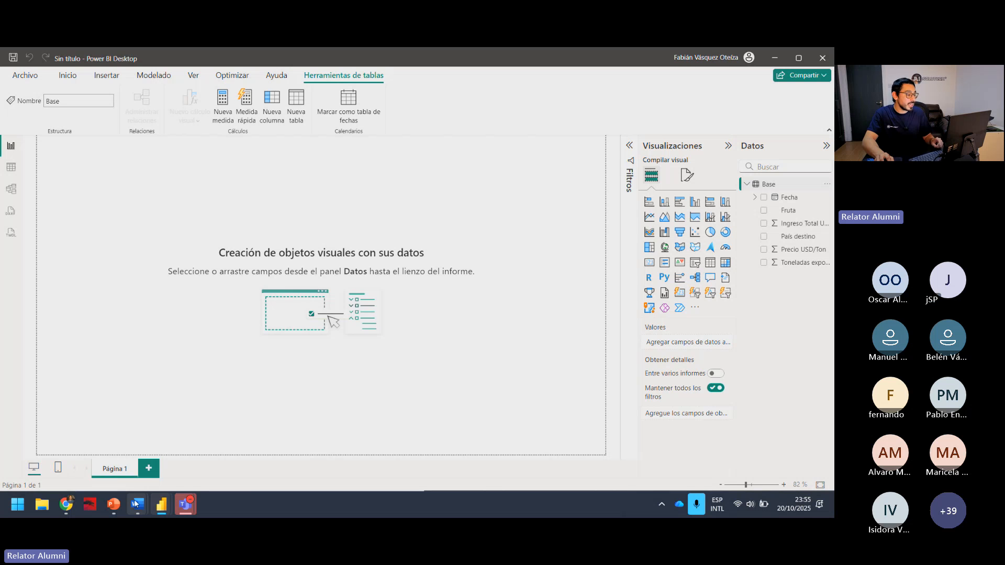
# Bring Respuesta Chat GPT.docx in front of Power BI, stretch its window to full height, and narrow it to leave Visualizaciones and Datos uncovered.
pyautogui.moveTo(144, 504)
pyautogui.click(173, 441)
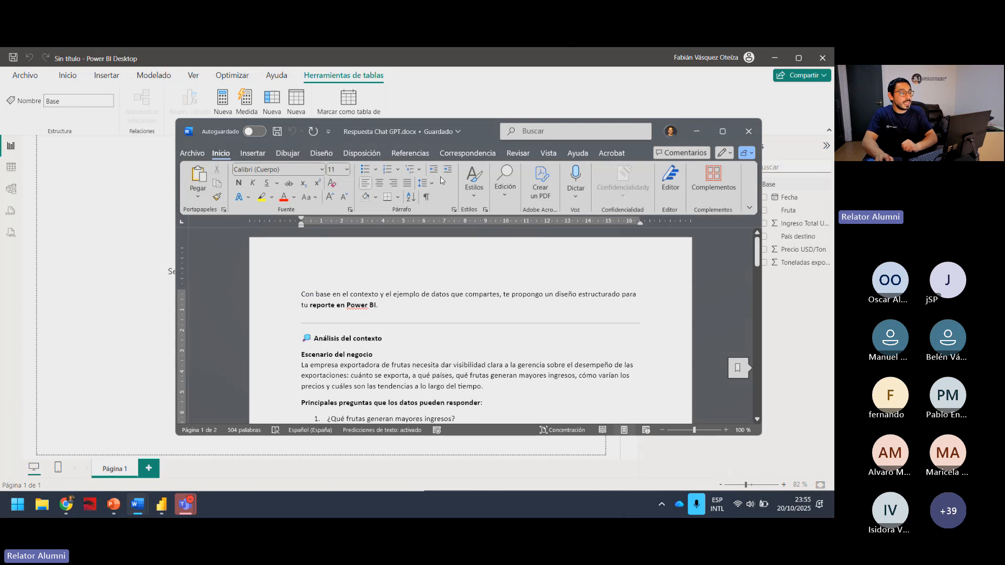
pyautogui.moveTo(481, 134); pyautogui.dragTo(352, 109)
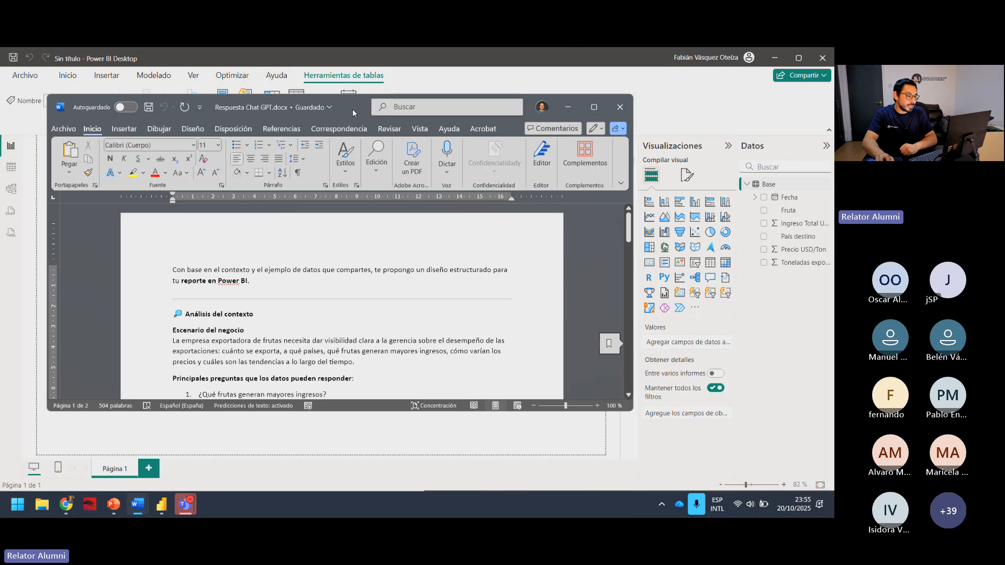
pyautogui.click(308, 406)
pyautogui.click(450, 168)
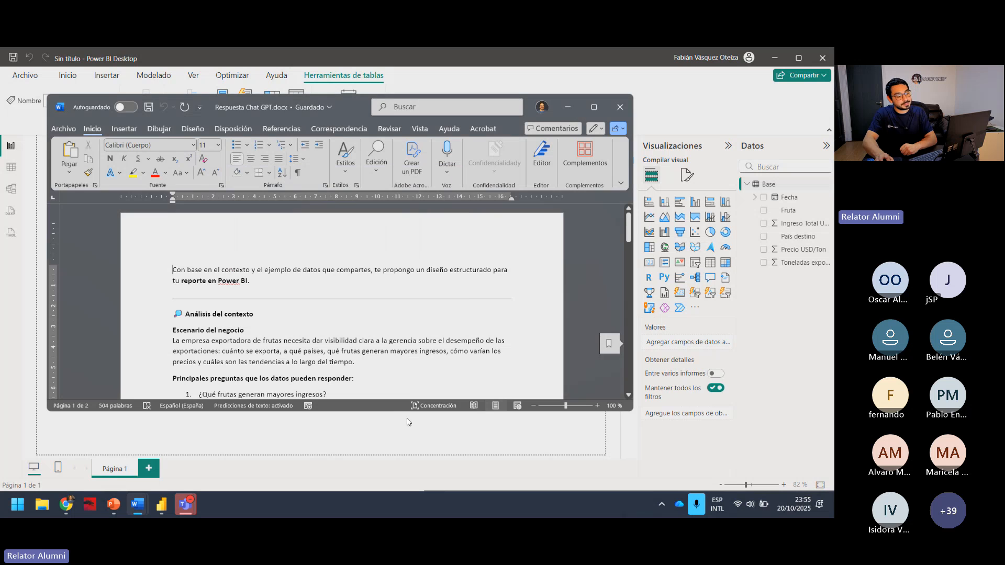
pyautogui.doubleClick(393, 411)
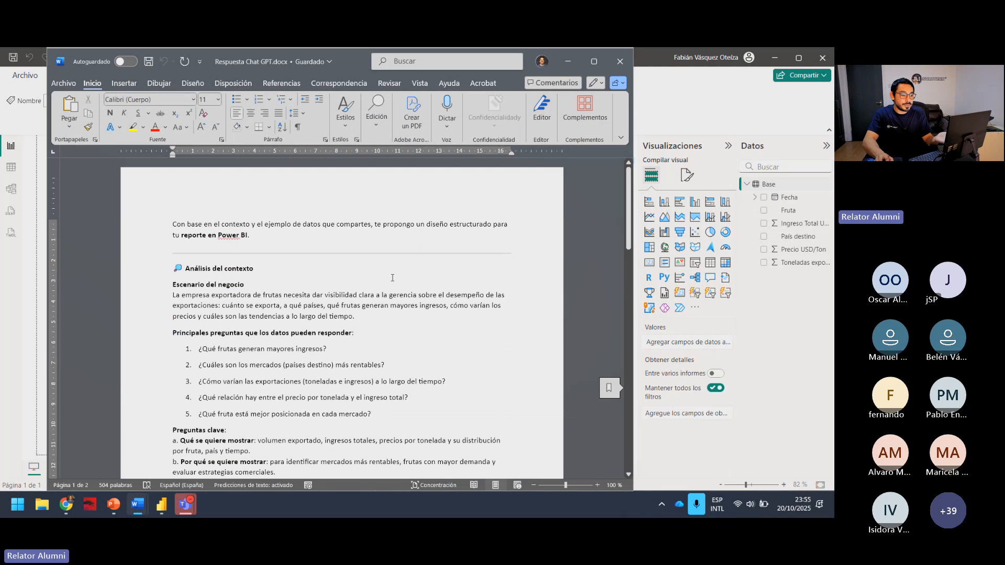
pyautogui.moveTo(633, 250); pyautogui.dragTo(534, 257)
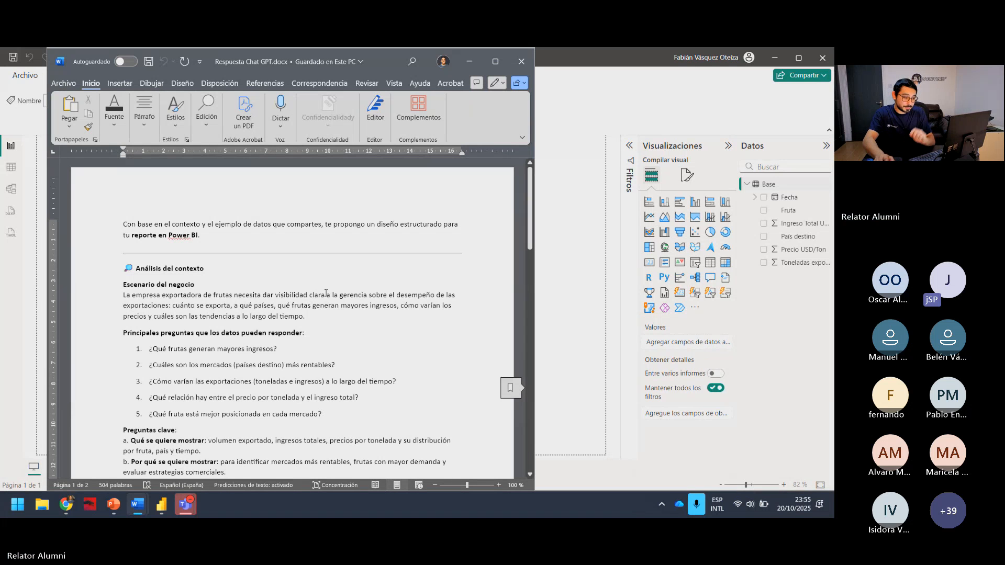
# Read the business scenario and the five main questions under Análisis del contexto in Respuesta Chat GPT.docx.
pyautogui.scroll(-3, 389, 286)
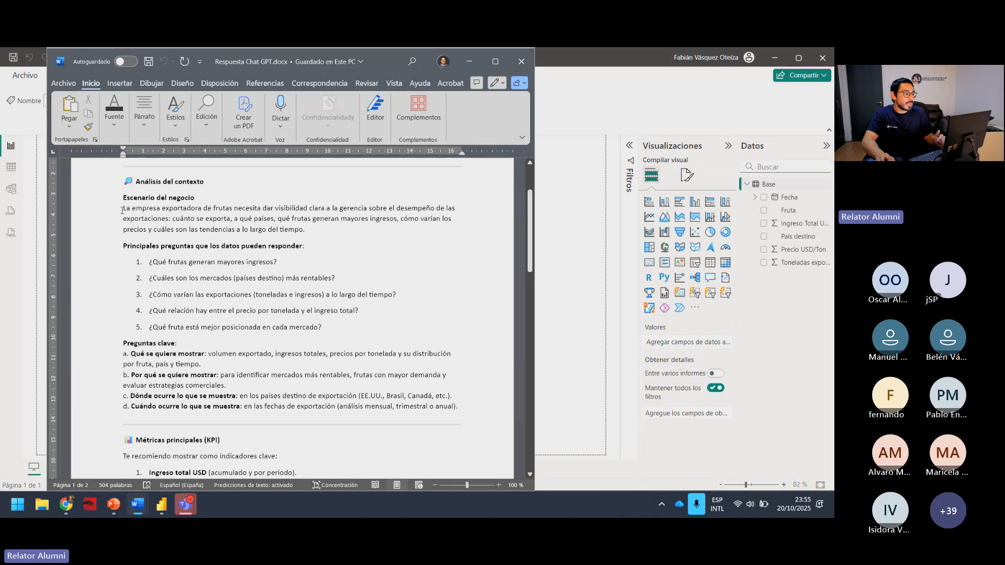
pyautogui.moveTo(123, 210); pyautogui.dragTo(155, 210)
pyautogui.click(210, 229)
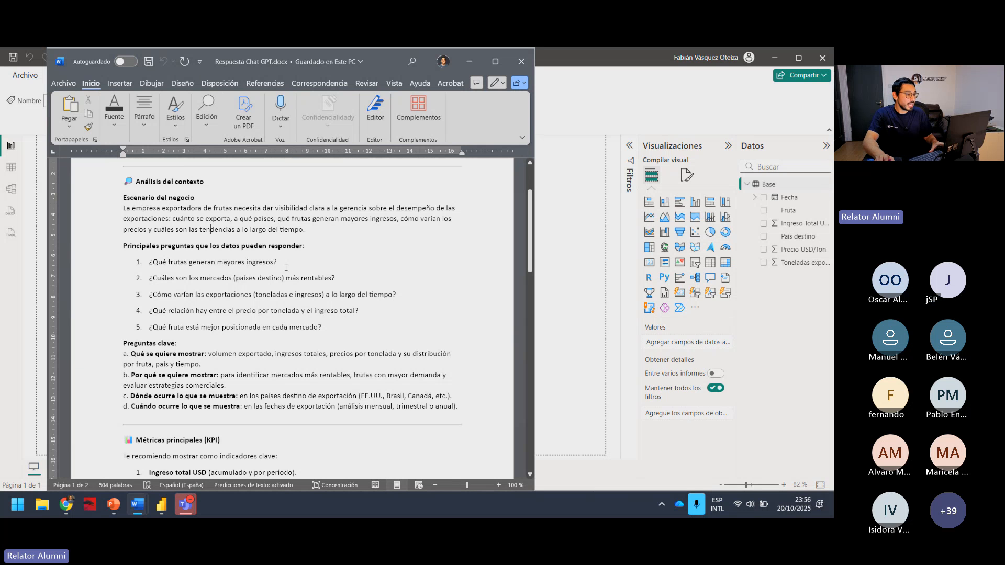
pyautogui.scroll(-1, 284, 266)
pyautogui.click(235, 251)
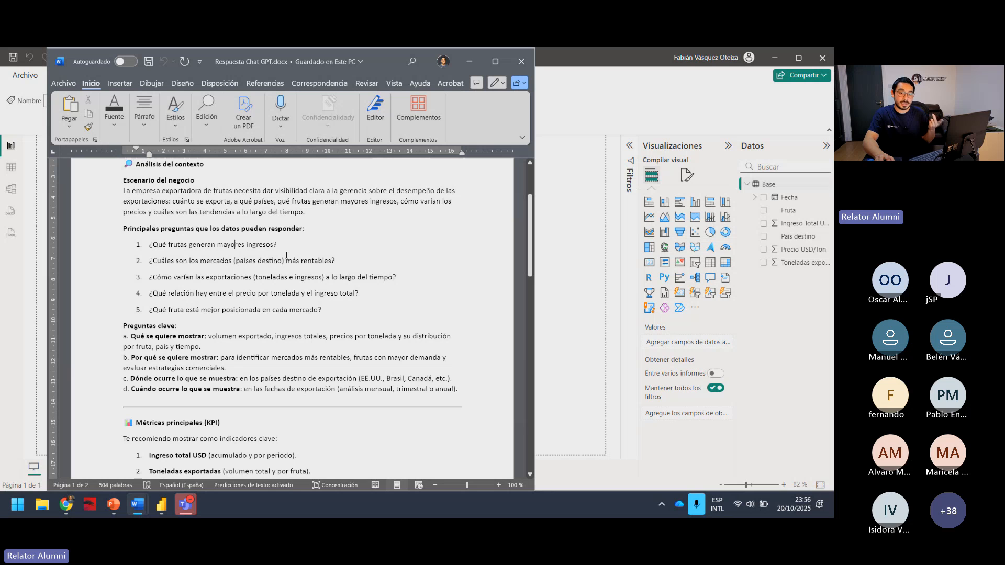
pyautogui.moveTo(277, 245); pyautogui.dragTo(182, 252)
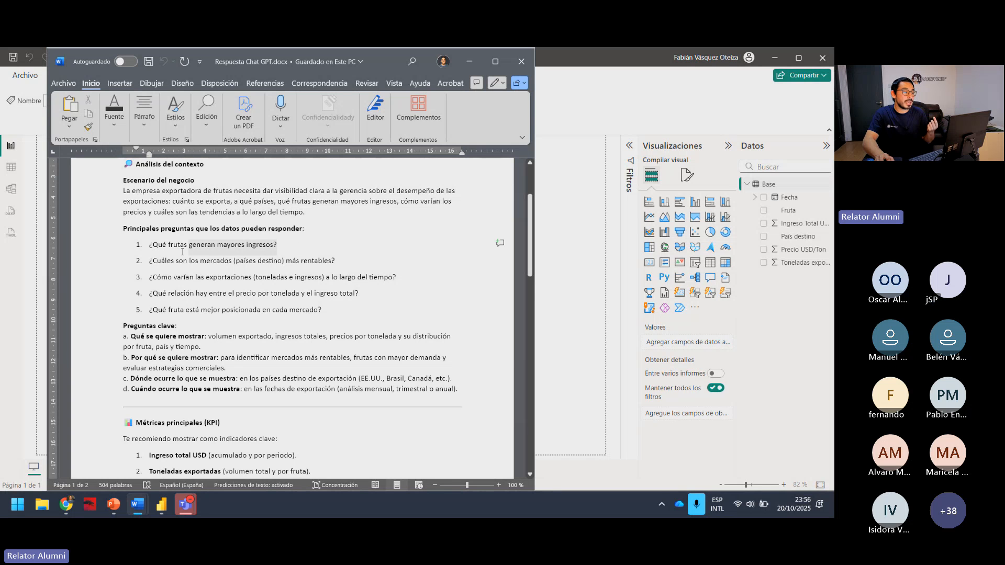
pyautogui.click(189, 287)
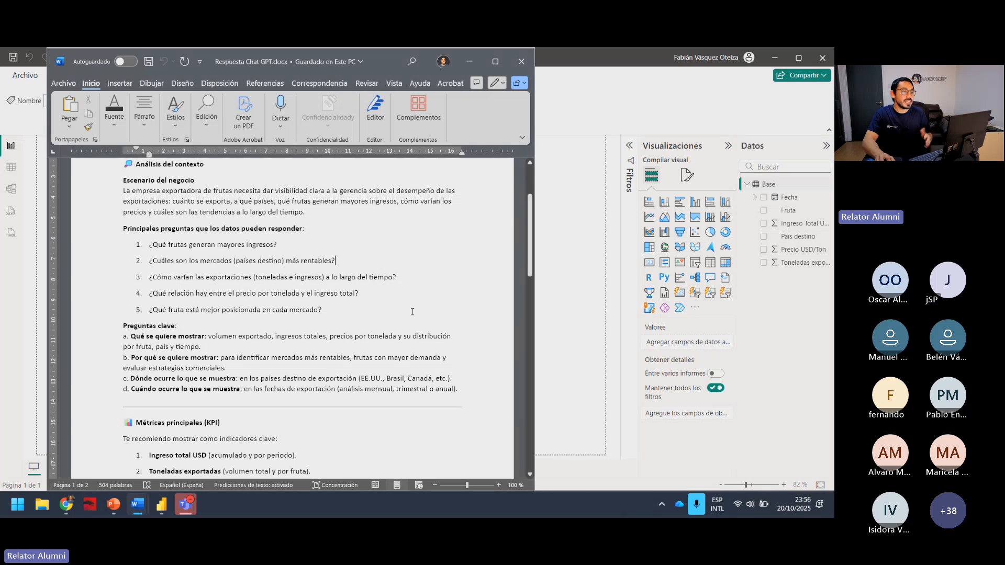
pyautogui.click(405, 278)
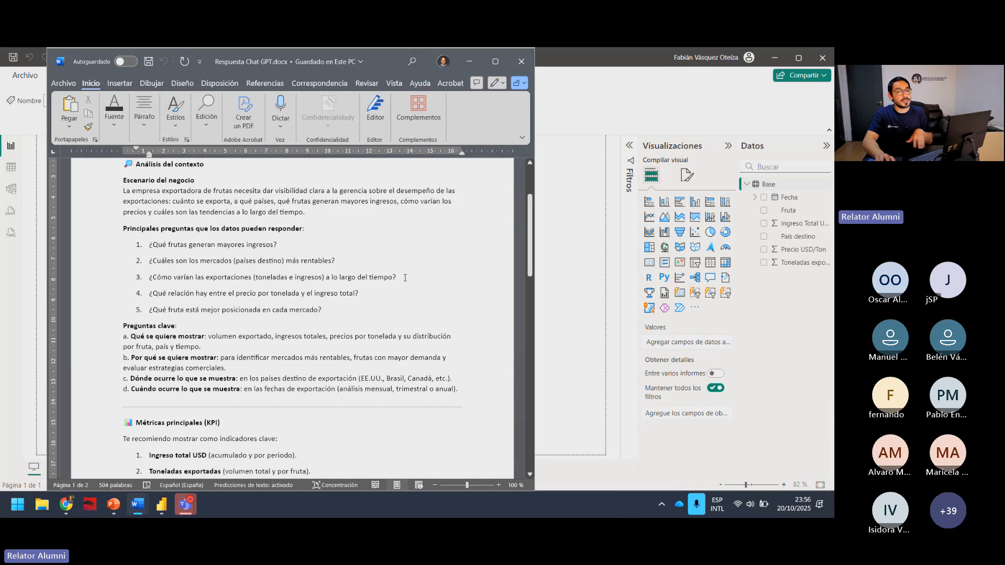
pyautogui.click(374, 294)
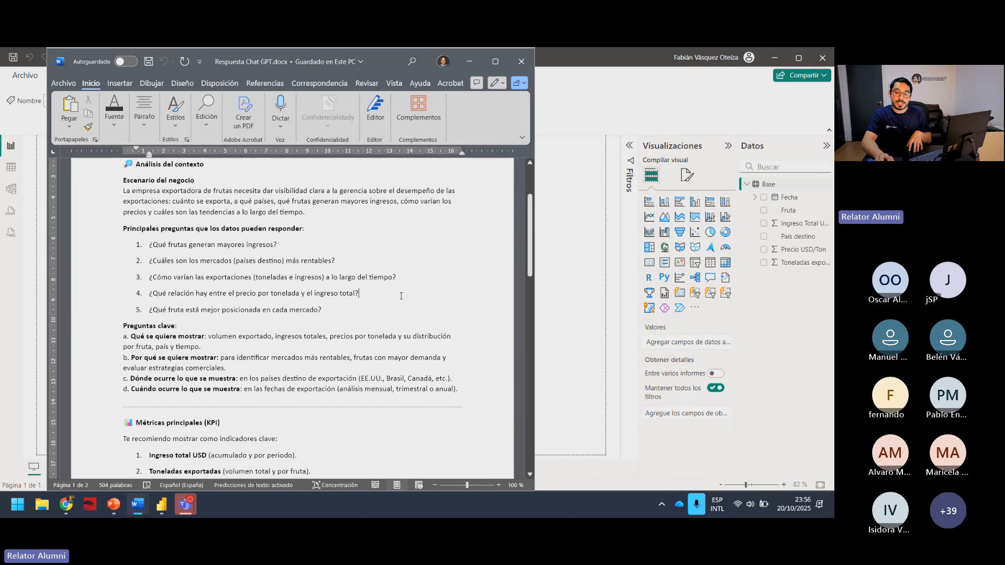
pyautogui.click(324, 294)
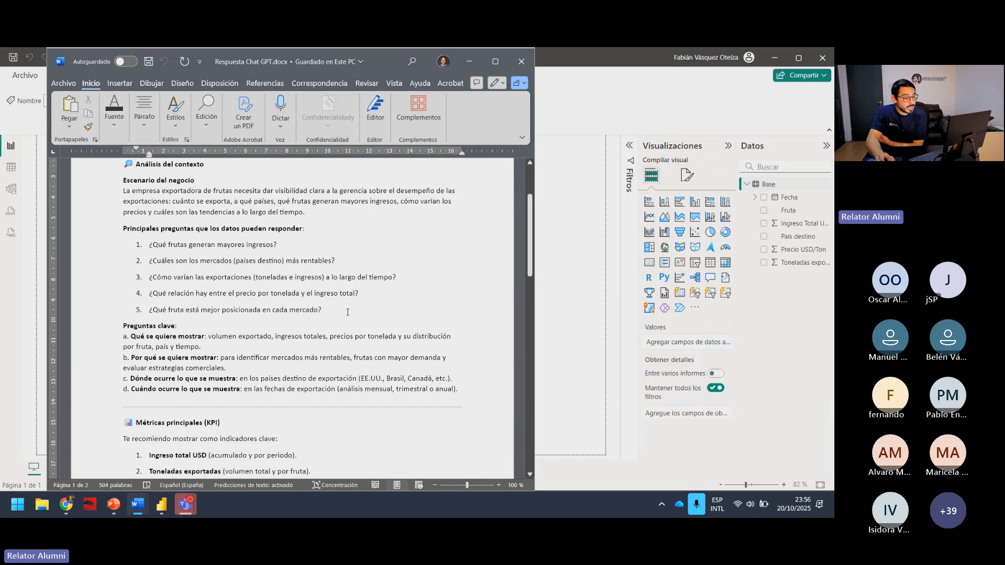
pyautogui.moveTo(322, 310); pyautogui.dragTo(149, 244)
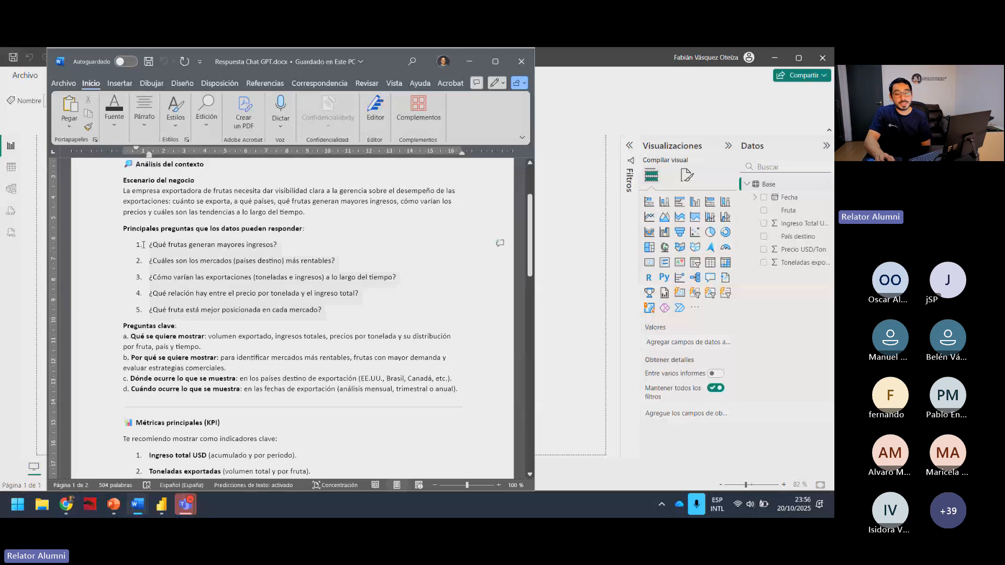
pyautogui.click(498, 295)
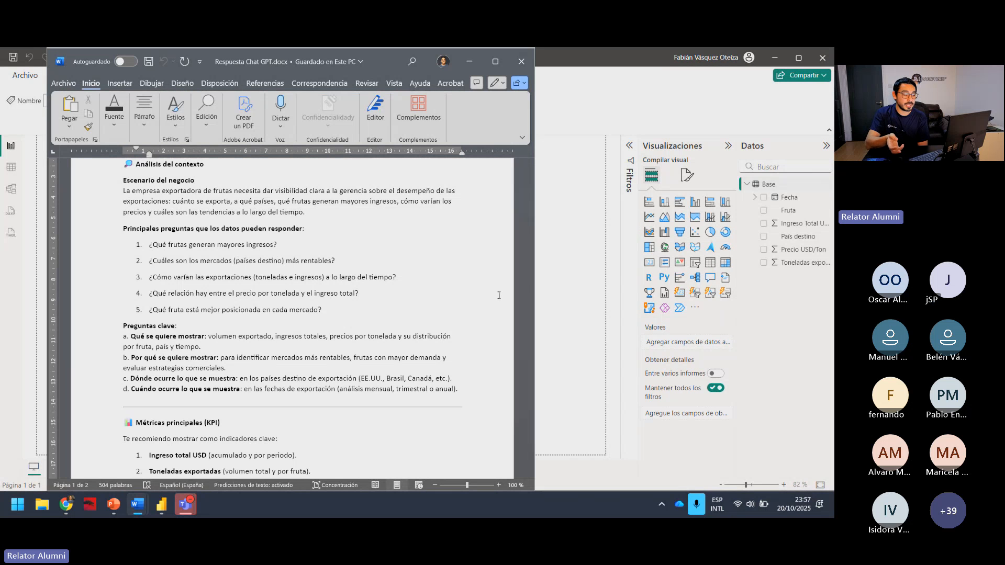
# Review the recommended indicators listed under Métricas principales (KPI), from Ingreso total USD to Top 3 frutas por ingreso.
pyautogui.scroll(-5, 499, 295)
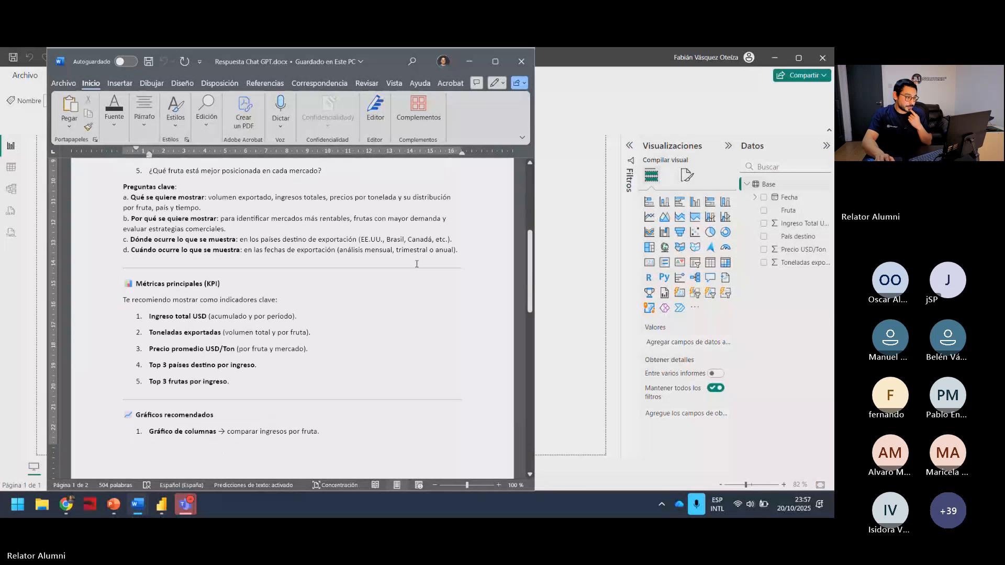
pyautogui.scroll(-1, 391, 248)
pyautogui.scroll(-5, 391, 248)
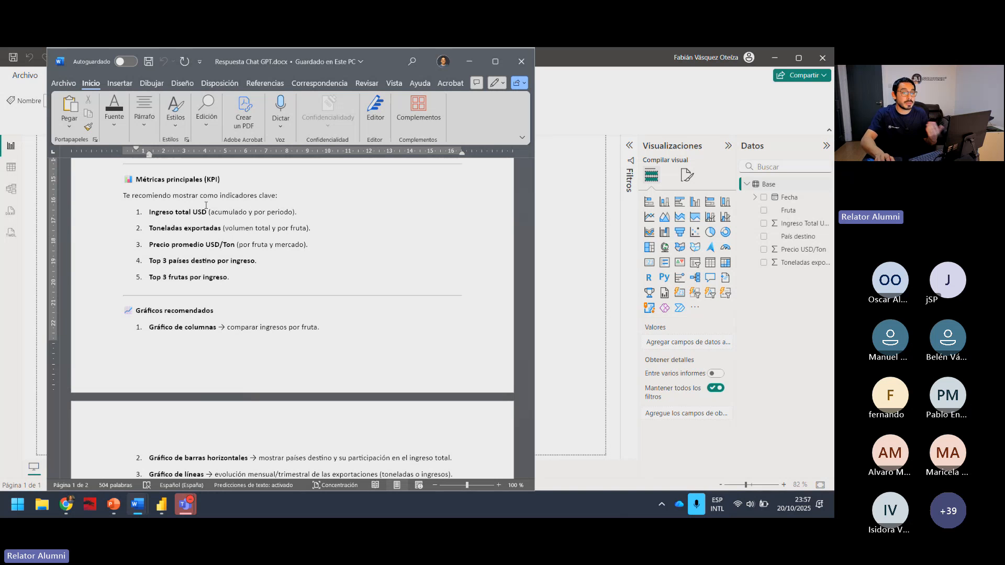
pyautogui.click(245, 296)
pyautogui.click(235, 211)
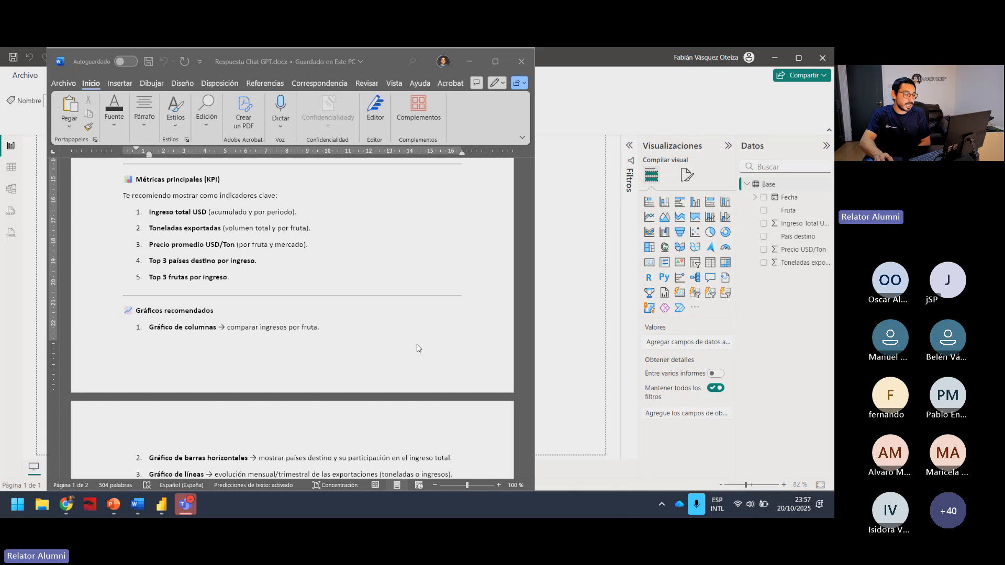
pyautogui.click(267, 261)
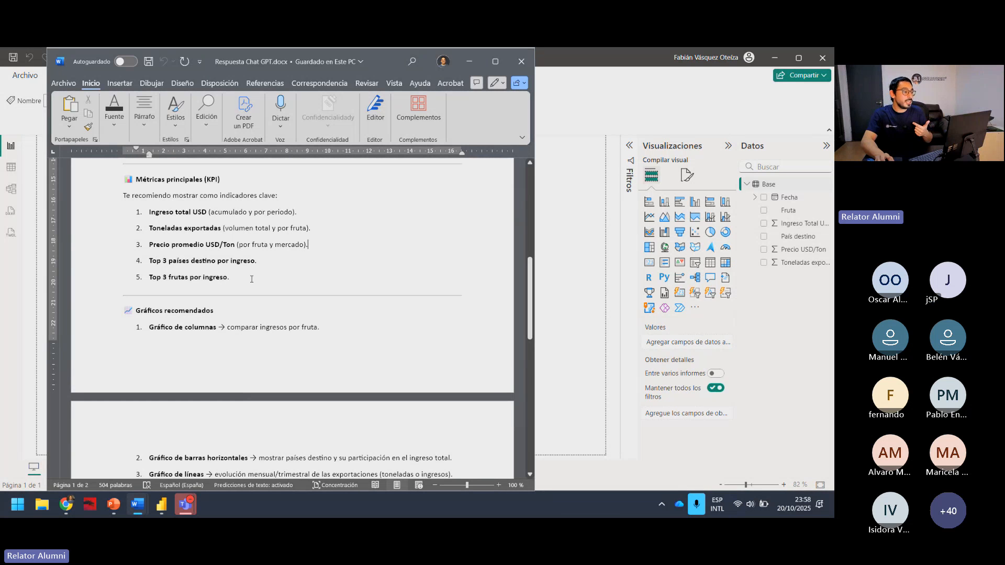
pyautogui.click(251, 279)
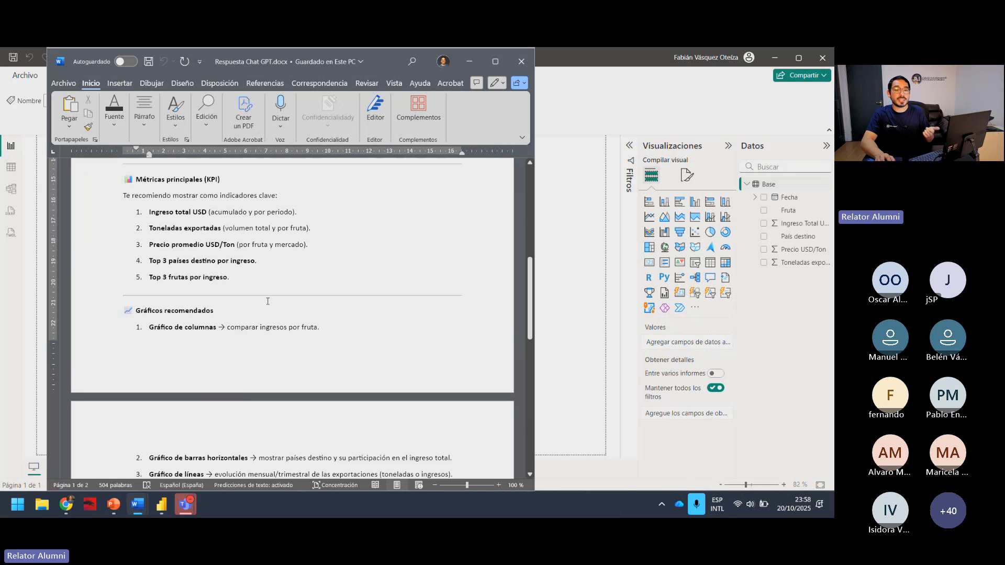
pyautogui.scroll(-2, 256, 292)
pyautogui.scroll(2, 255, 291)
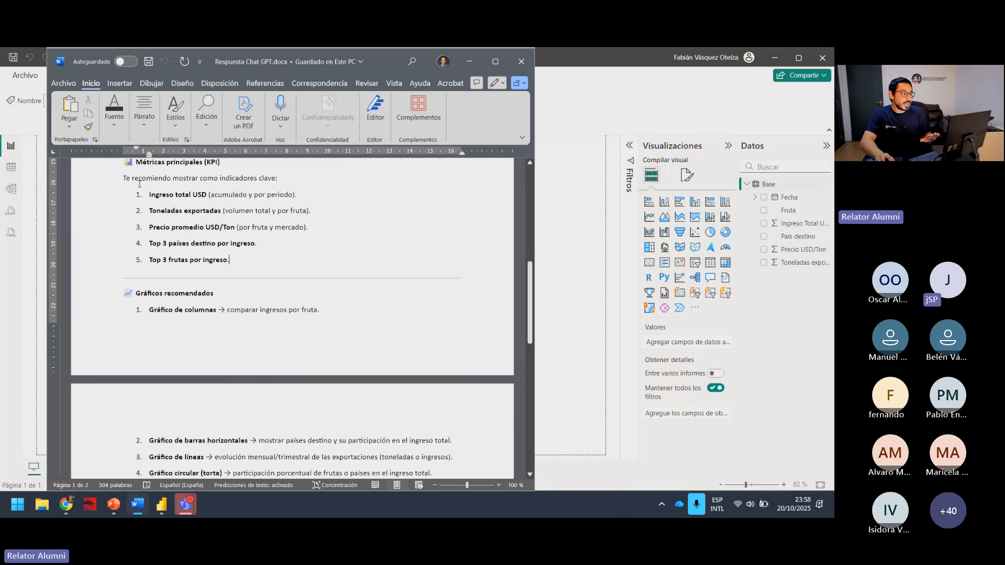
pyautogui.click(255, 258)
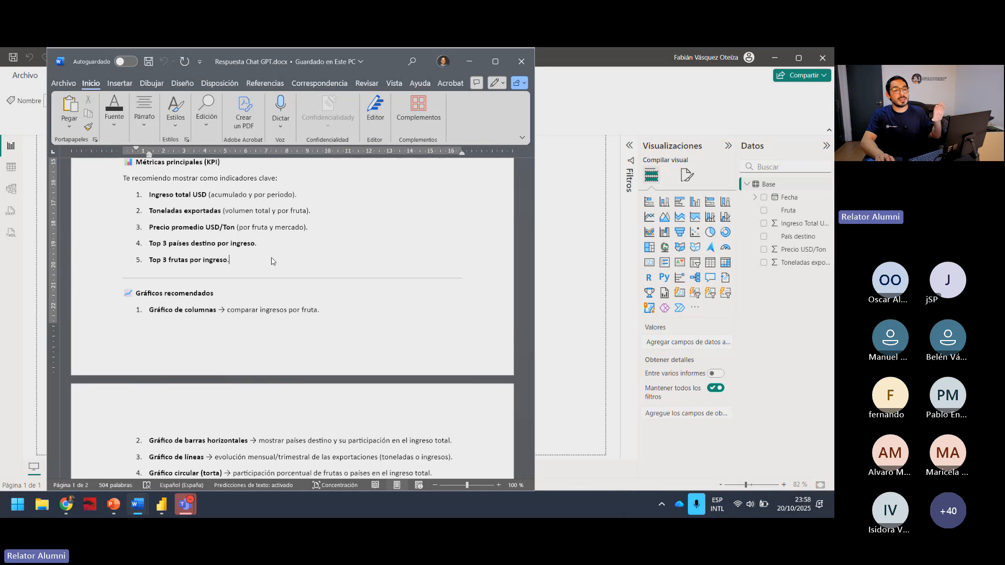
# Examine the Gráficos recomendados list, checking what each chart type should show, and glance at the suggested dashboard layout.
pyautogui.scroll(-2, 271, 261)
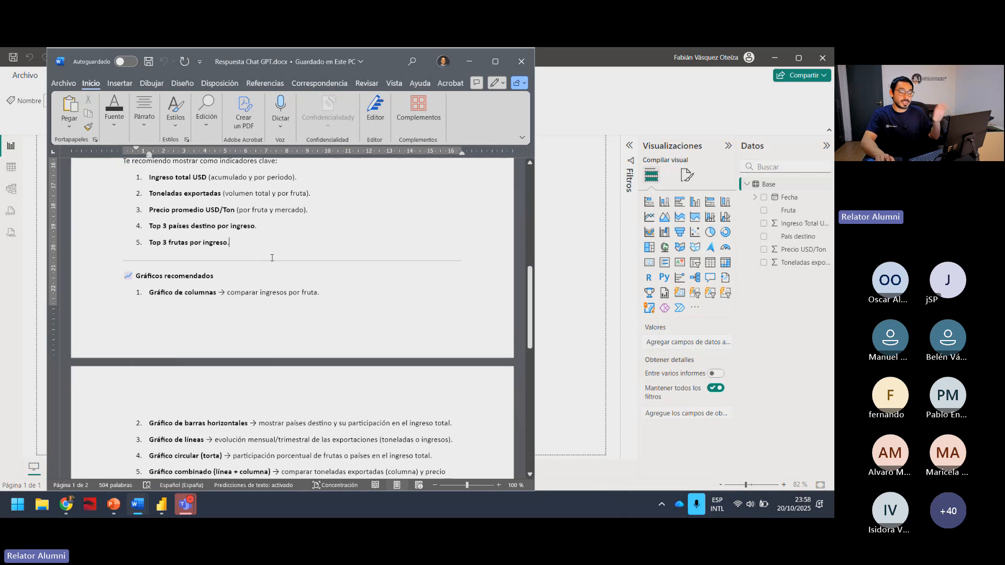
pyautogui.scroll(-1, 272, 258)
pyautogui.scroll(-1, 271, 258)
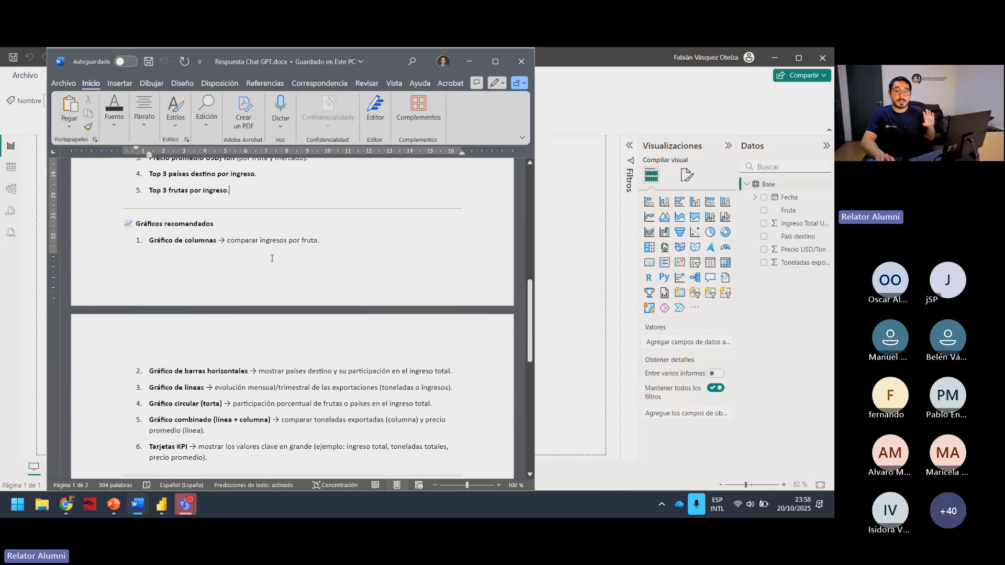
pyautogui.scroll(-1, 273, 270)
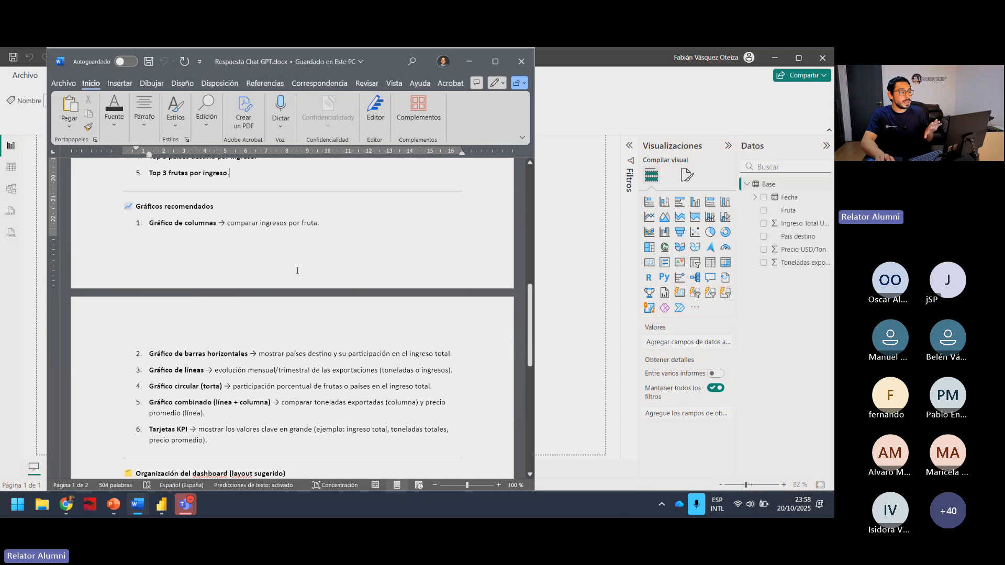
pyautogui.scroll(-1, 297, 270)
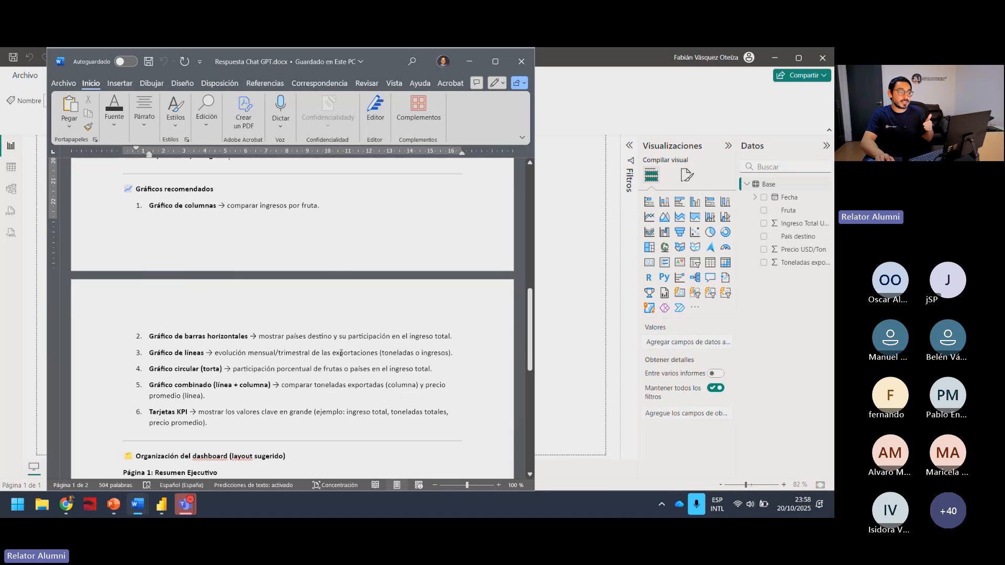
pyautogui.moveTo(292, 333); pyautogui.dragTo(331, 336)
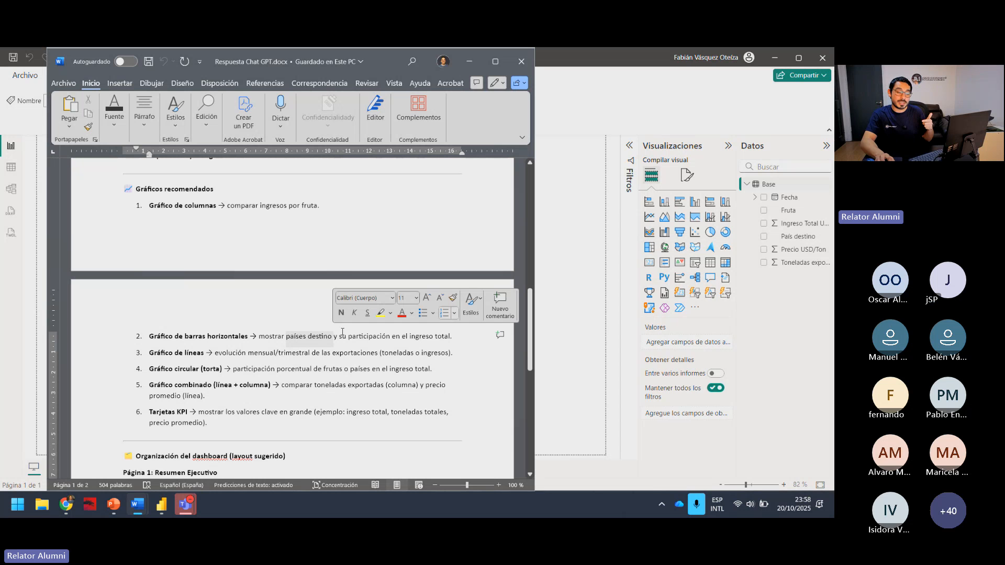
pyautogui.moveTo(266, 356); pyautogui.dragTo(294, 354)
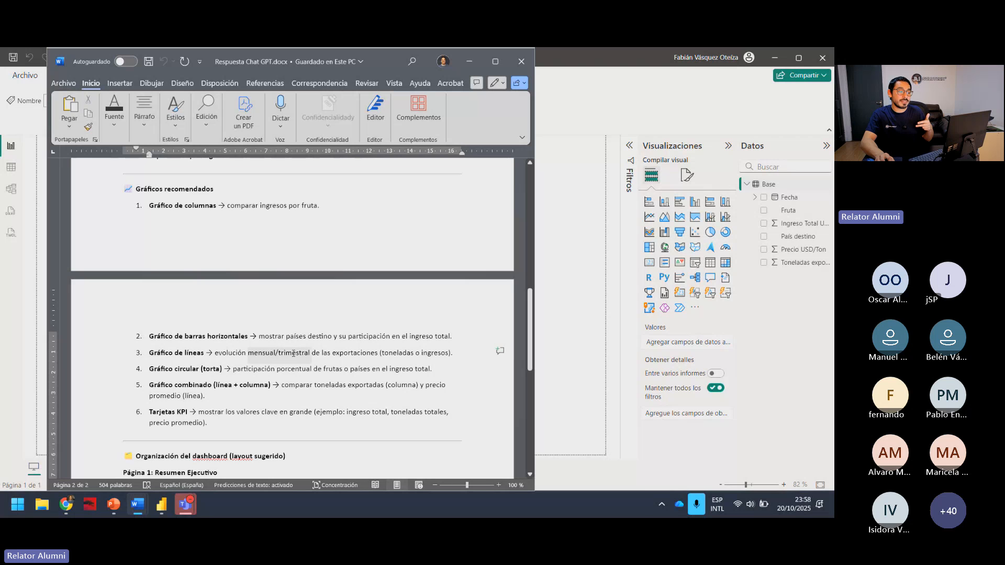
pyautogui.click(396, 368)
pyautogui.scroll(-1, 246, 363)
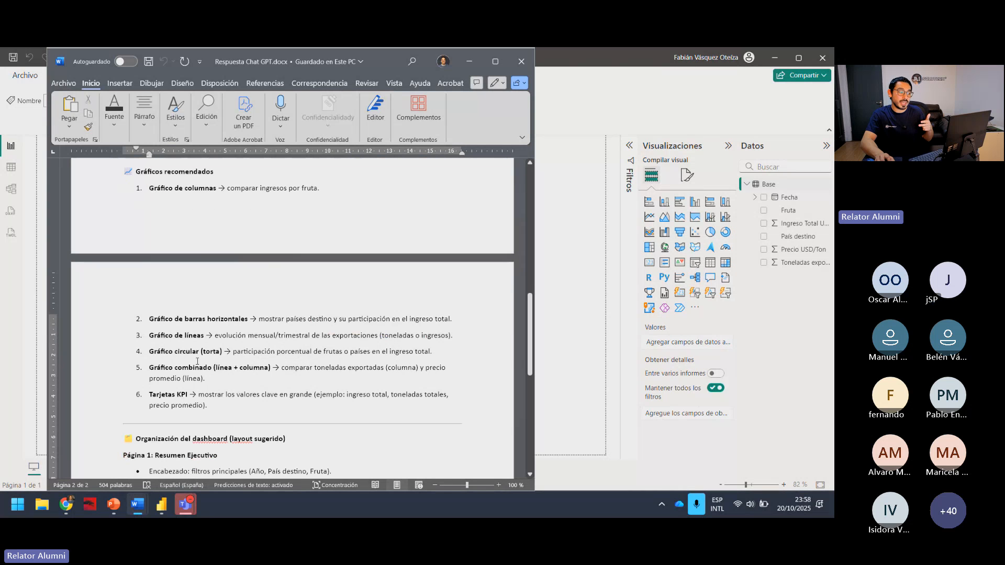
pyautogui.click(339, 352)
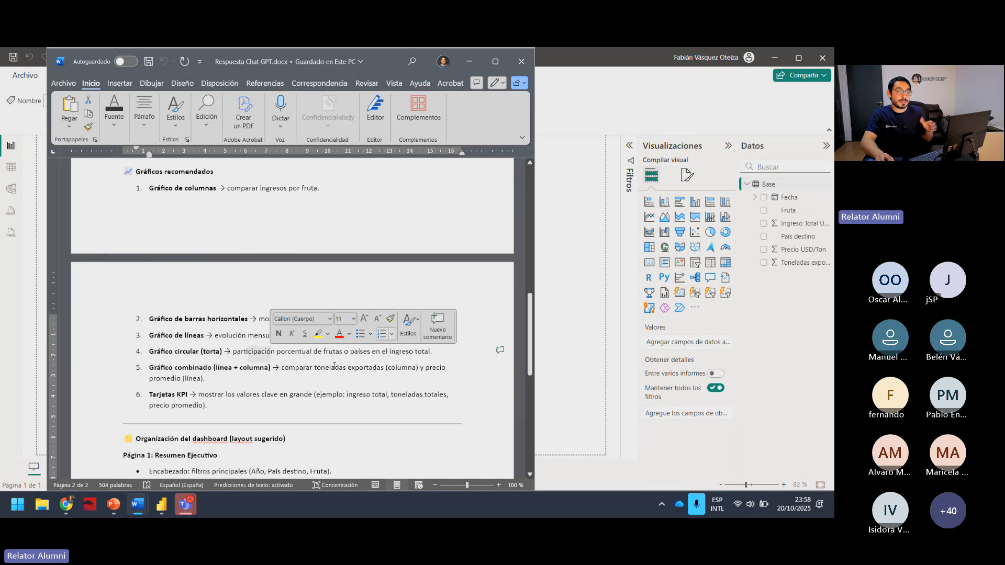
pyautogui.scroll(-2, 355, 353)
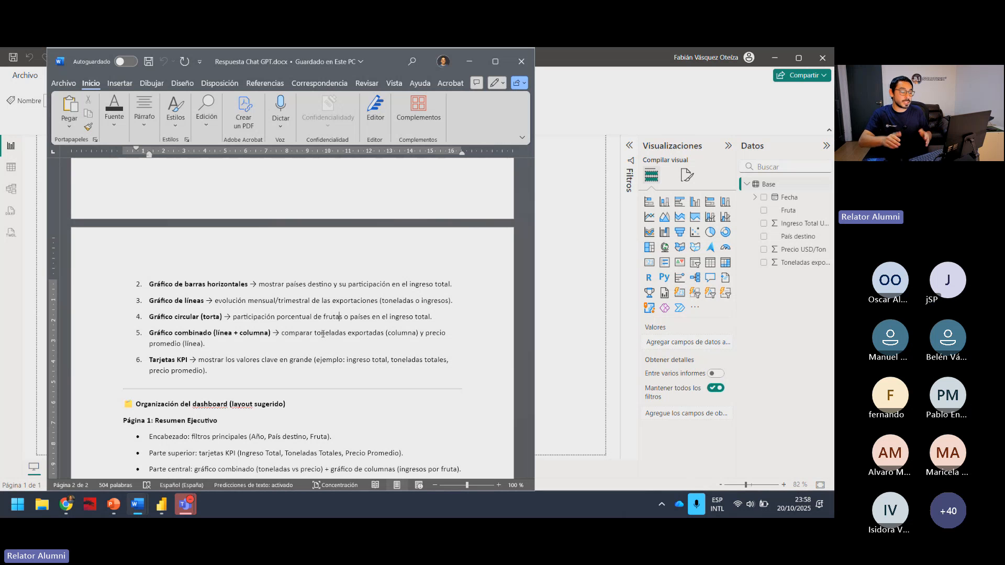
pyautogui.scroll(-1, 316, 356)
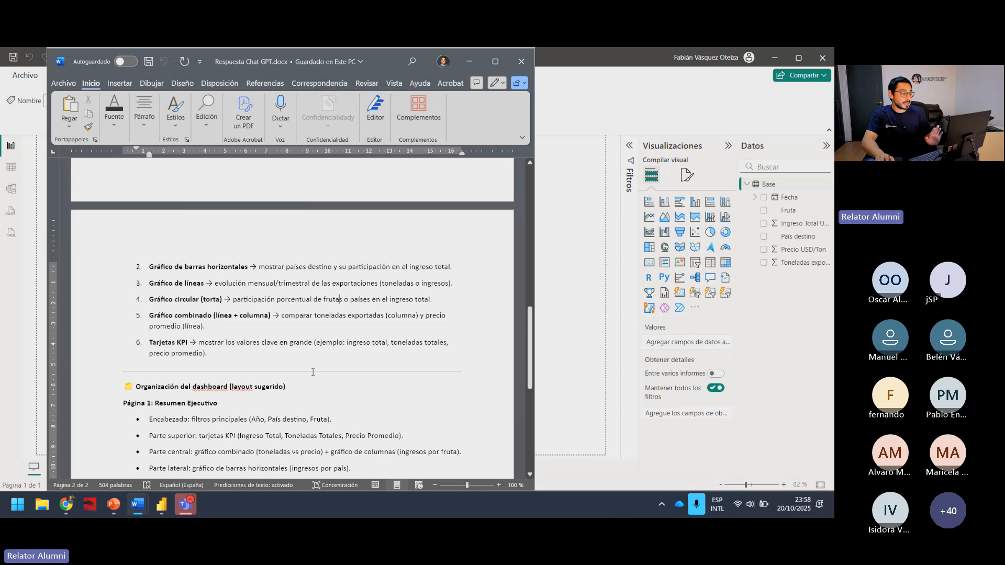
pyautogui.scroll(-2, 313, 372)
pyautogui.scroll(5, 313, 372)
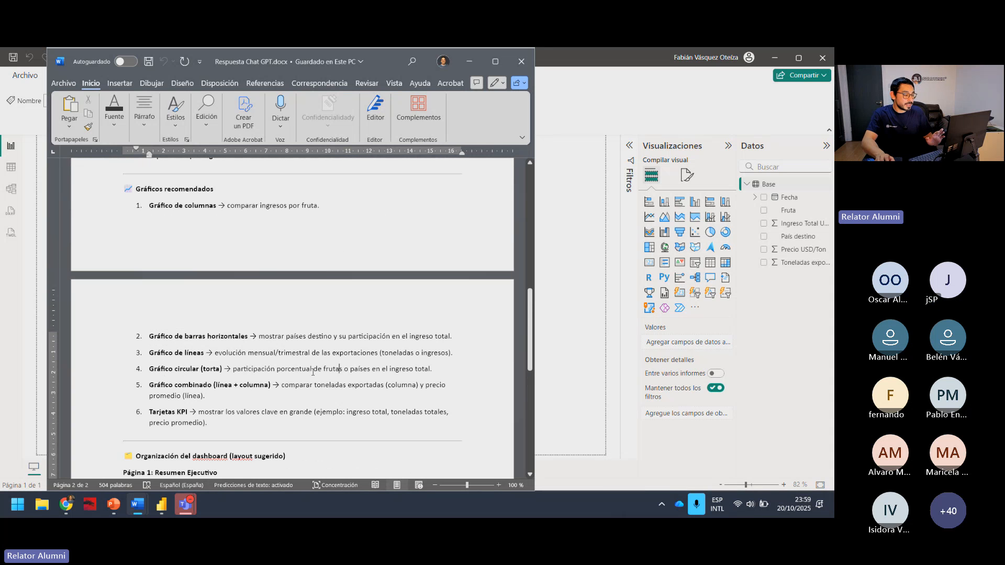
pyautogui.scroll(3, 312, 372)
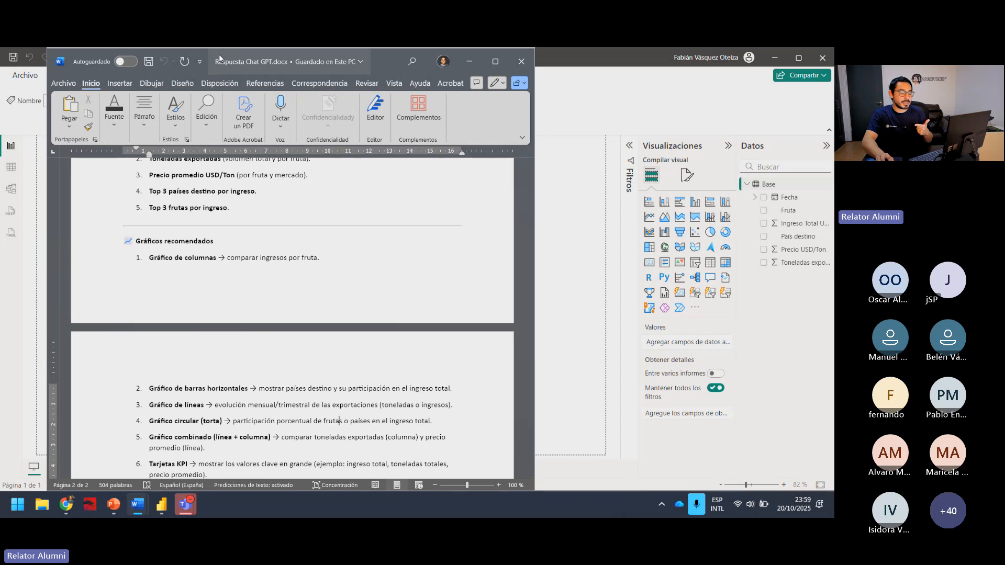
# Move the Word window off the Power BI report and make the empty canvas of Página 1 active.
pyautogui.moveTo(219, 58); pyautogui.dragTo(454, 206)
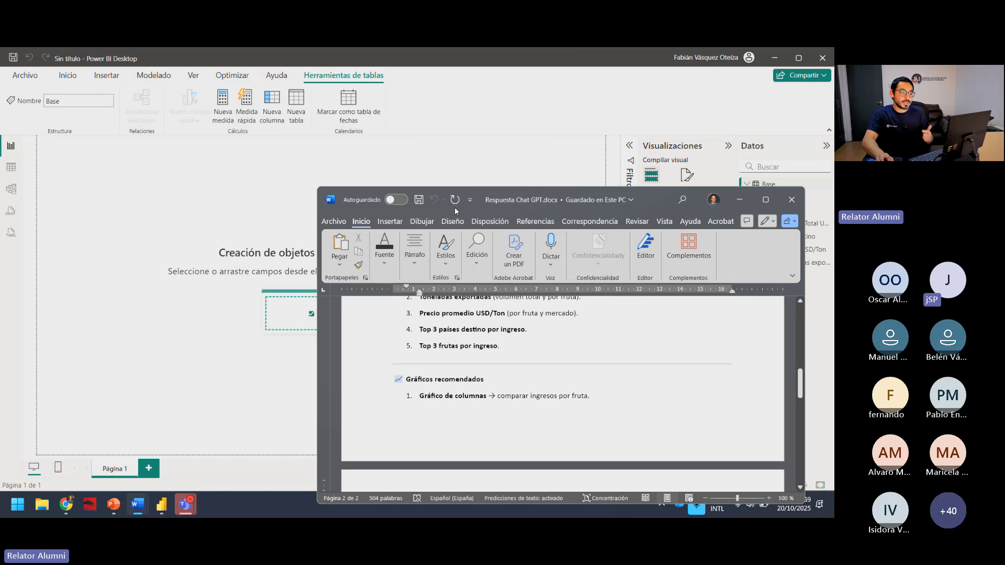
pyautogui.moveTo(651, 196); pyautogui.dragTo(834, 172)
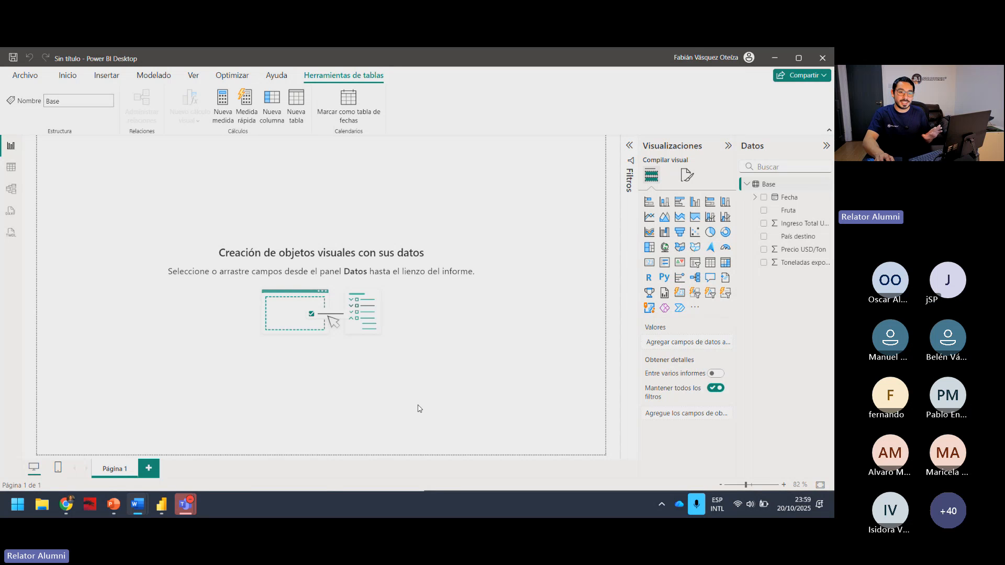
pyautogui.click(365, 343)
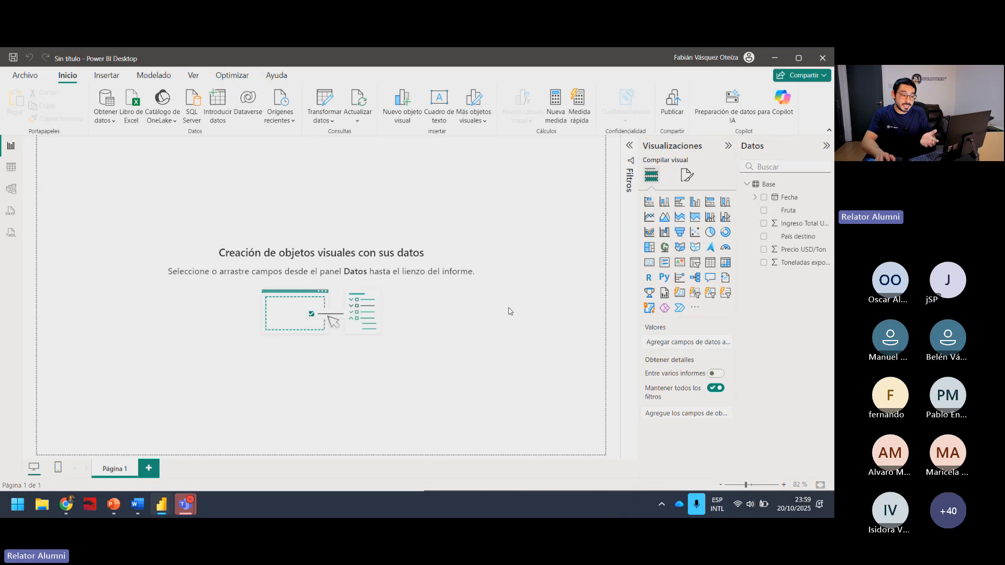
# Add an empty card visual to Página 1 and resize it to a small, wide rectangle in the page's upper-left corner.
pyautogui.click(648, 264)
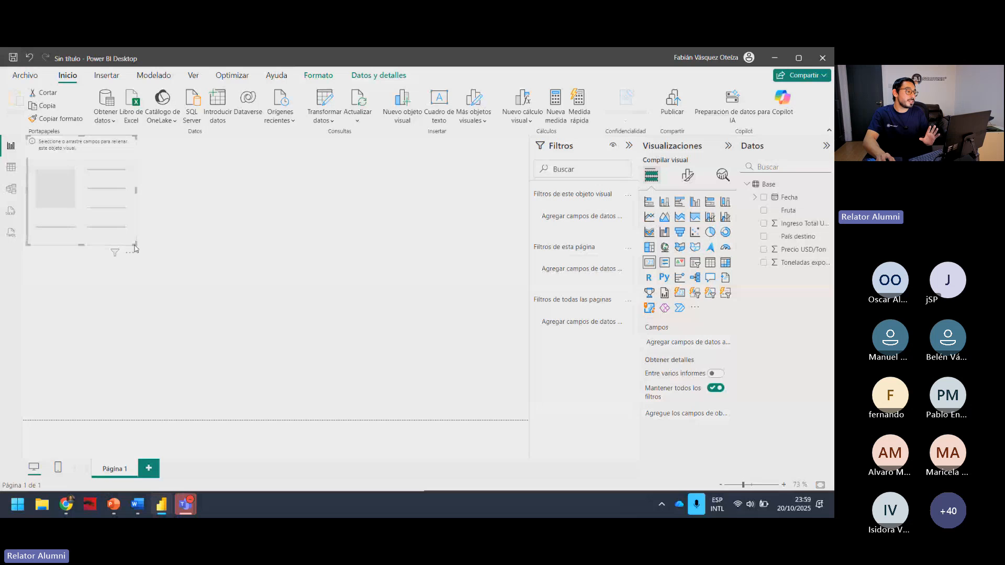
pyautogui.moveTo(135, 244); pyautogui.dragTo(162, 218)
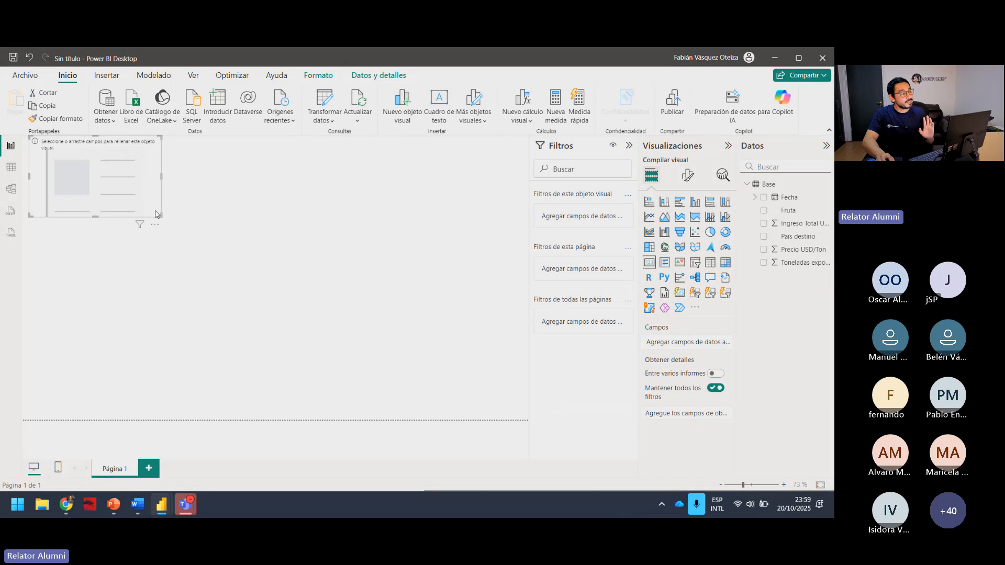
pyautogui.moveTo(162, 216); pyautogui.dragTo(150, 204)
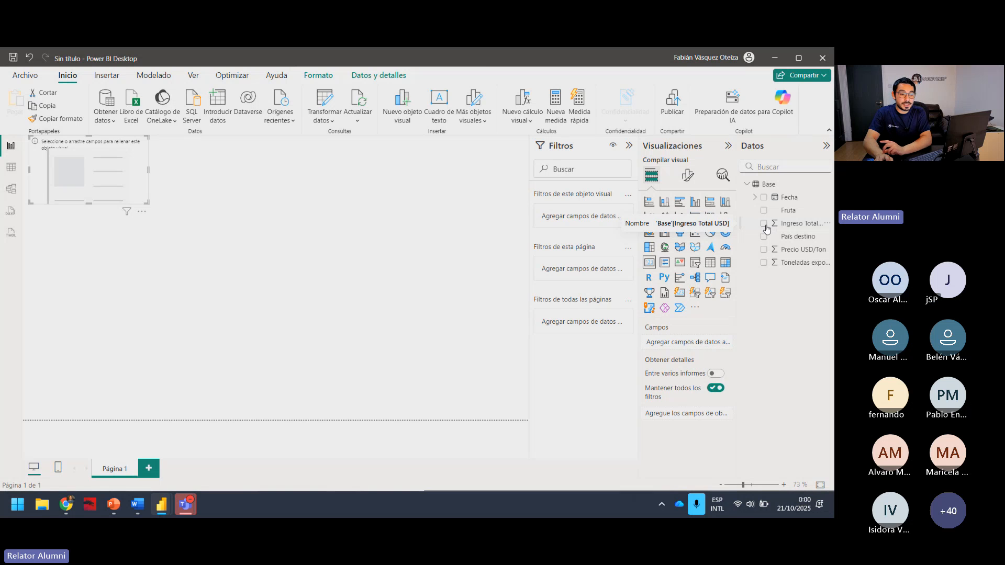
# Show Ingreso Total USD in the empty card and move the card slightly down and away from the page corner.
pyautogui.click(766, 229)
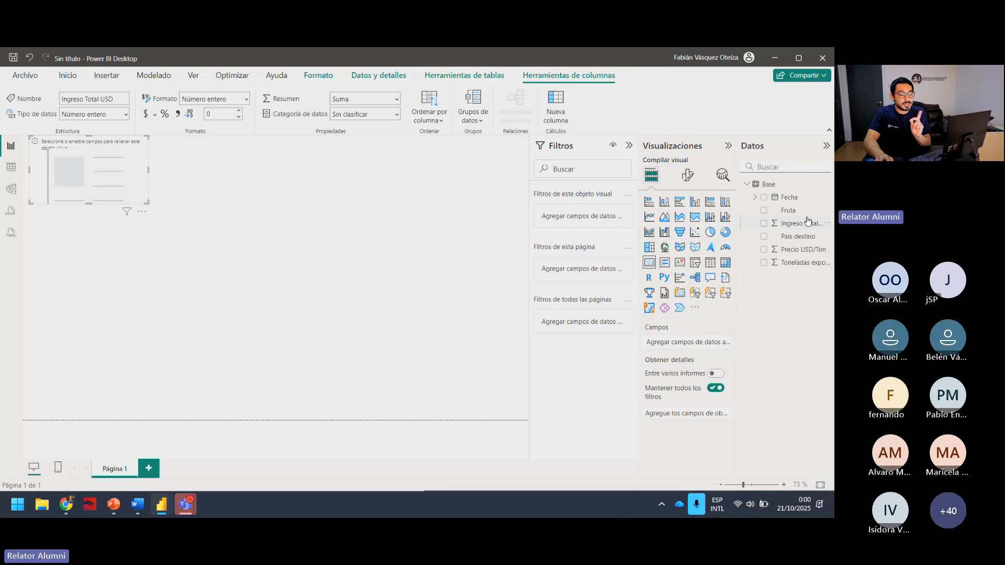
pyautogui.click(764, 224)
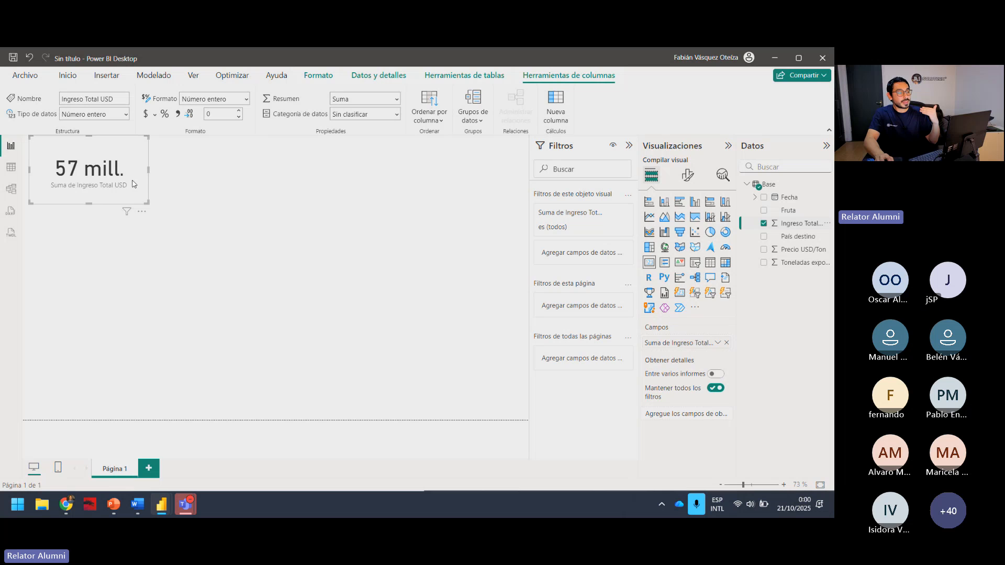
pyautogui.moveTo(134, 184); pyautogui.dragTo(140, 203)
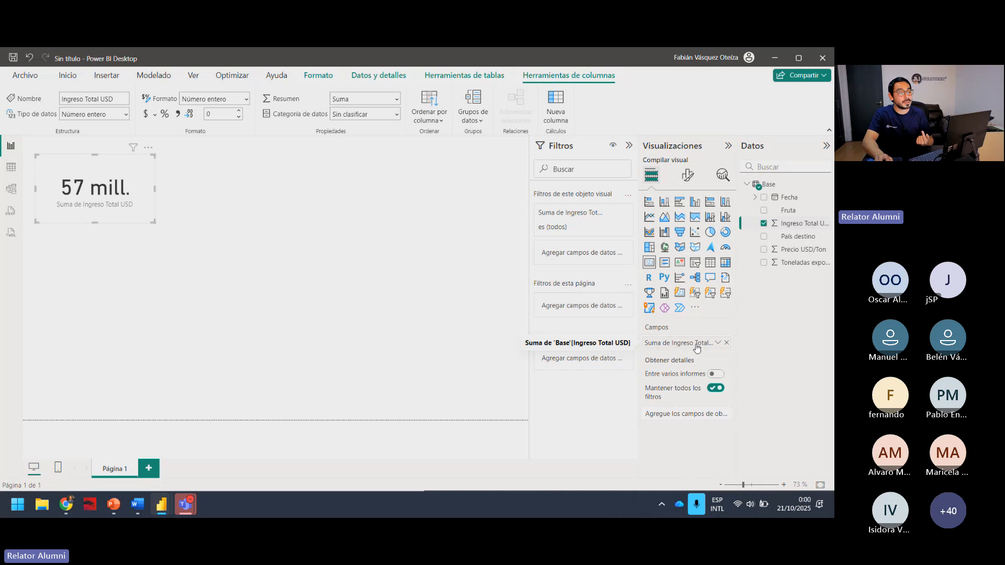
# Collapse the Datos, Filtros and Visualizaciones panes, and reopen Datos and Visualizaciones so only Filtros remains collapsed.
pyautogui.click(819, 149)
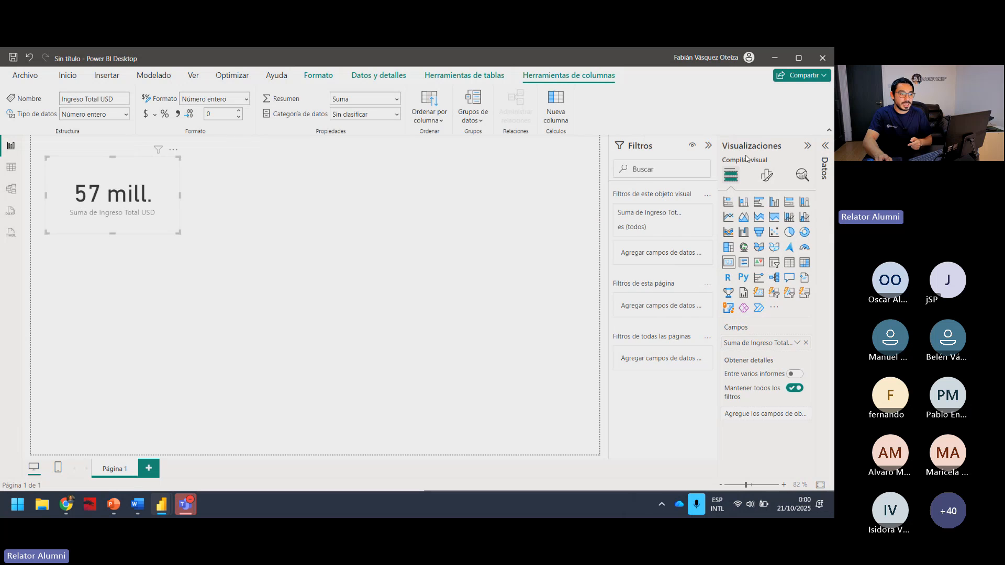
pyautogui.click(711, 148)
pyautogui.click(811, 148)
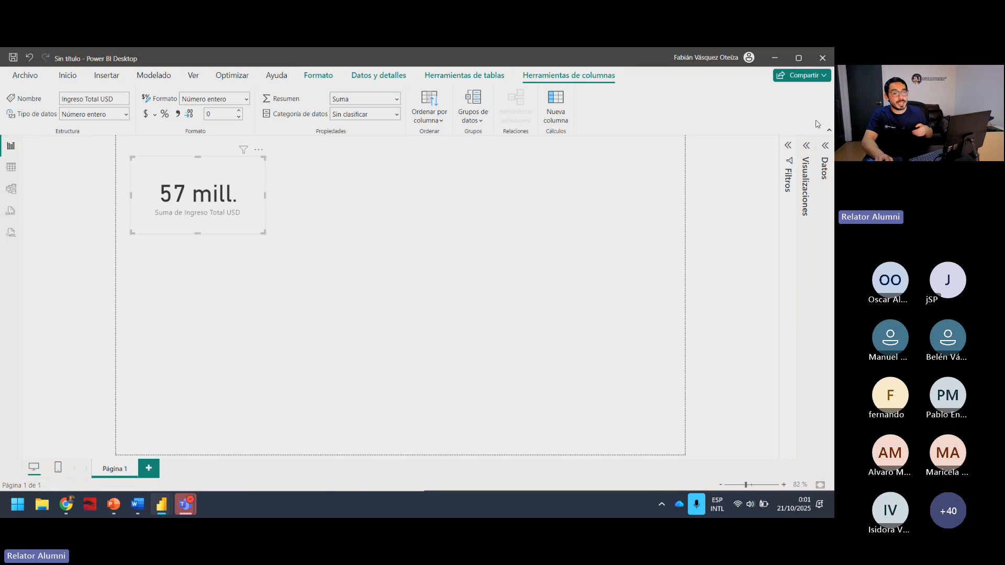
pyautogui.click(825, 146)
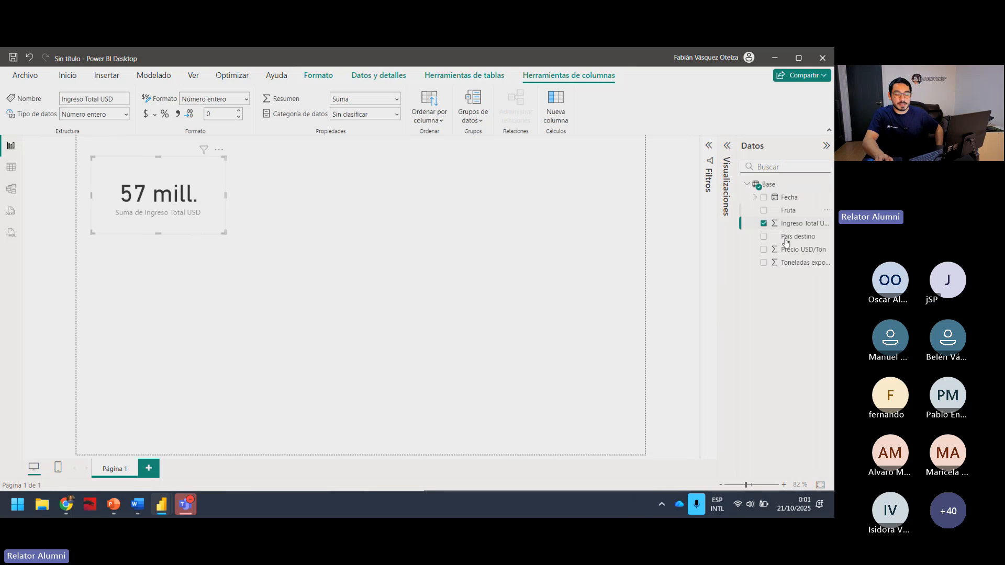
pyautogui.click(726, 148)
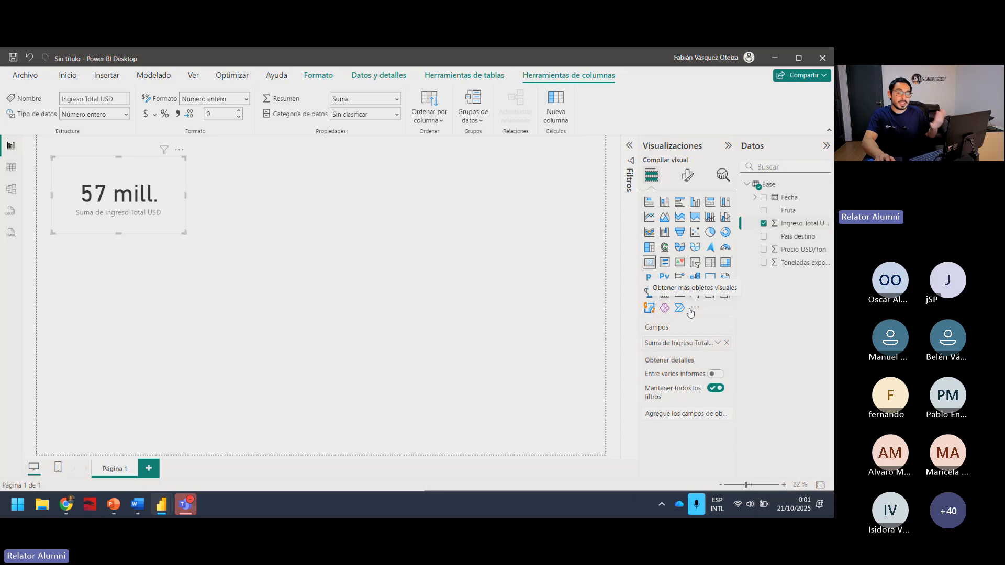
pyautogui.click(477, 269)
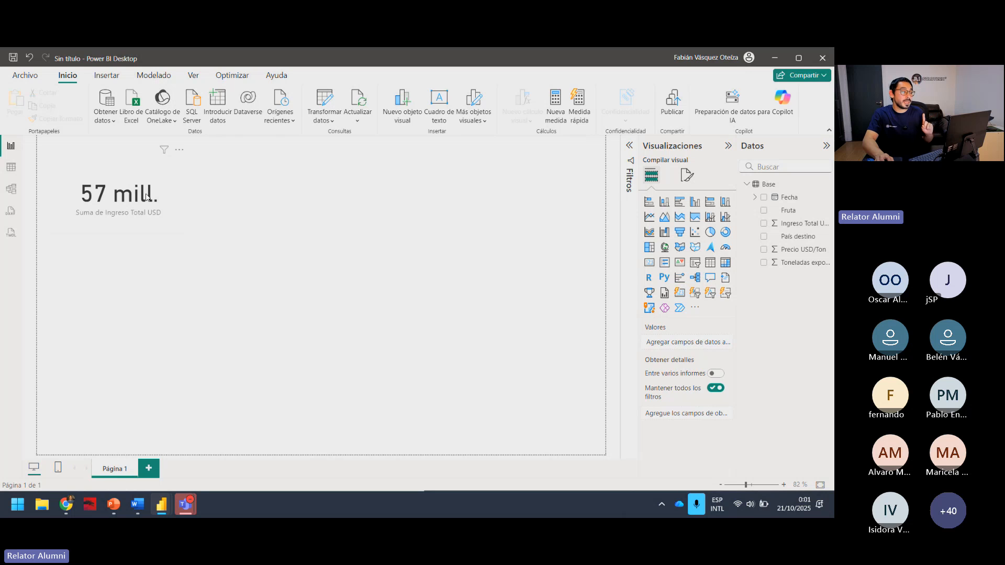
# Move the Ingreso Total USD card closer to the upper-left corner of the page and deselect it.
pyautogui.moveTo(140, 194); pyautogui.dragTo(126, 180)
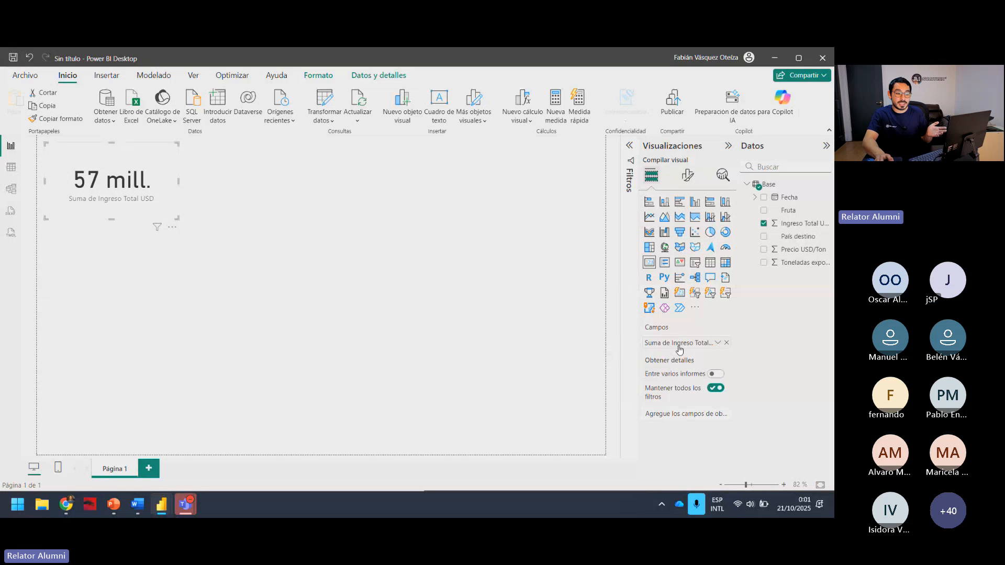
pyautogui.click(560, 278)
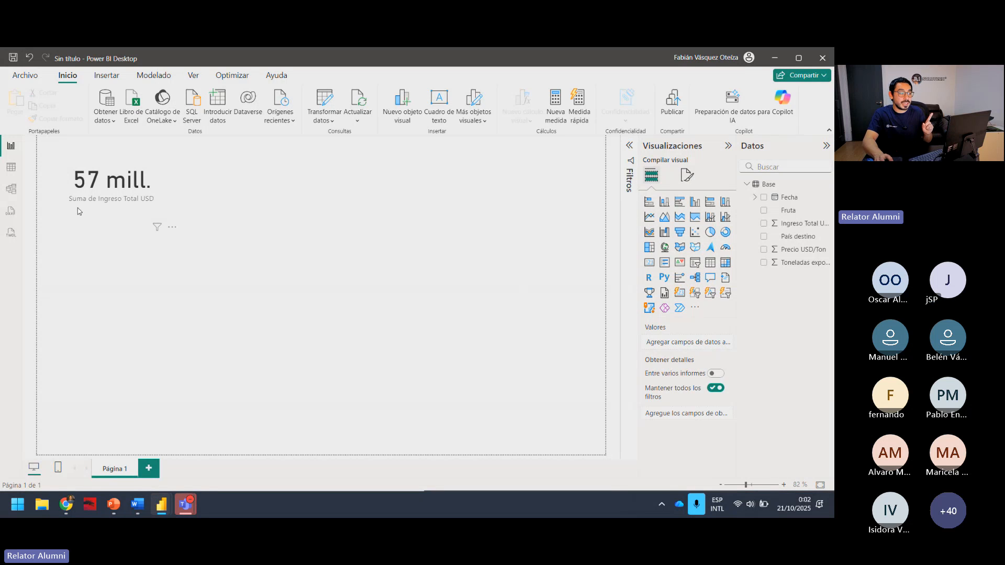
# Remove the Ingreso Total USD field from the card and add it back.
pyautogui.click(90, 203)
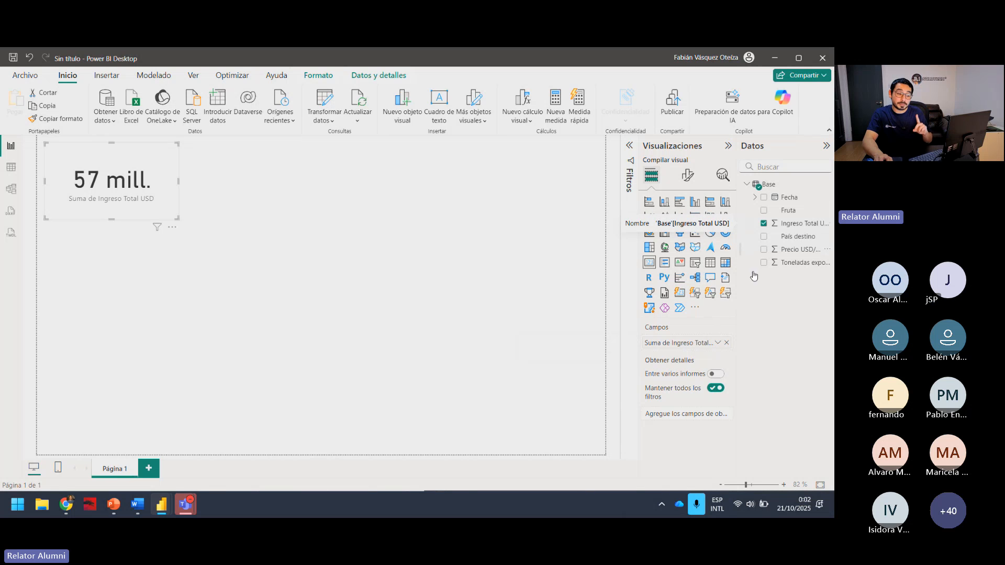
pyautogui.click(717, 343)
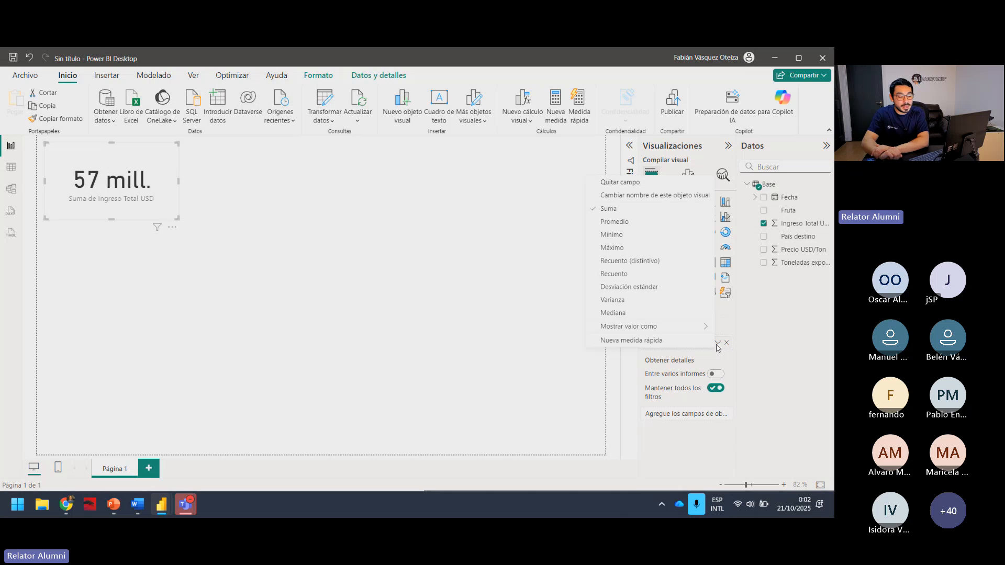
pyautogui.click(717, 343)
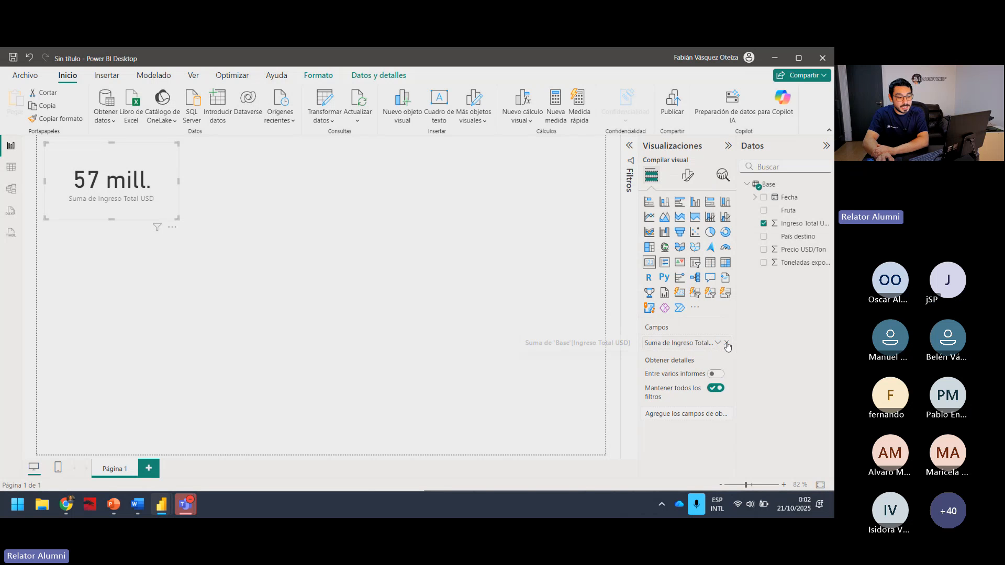
pyautogui.click(726, 343)
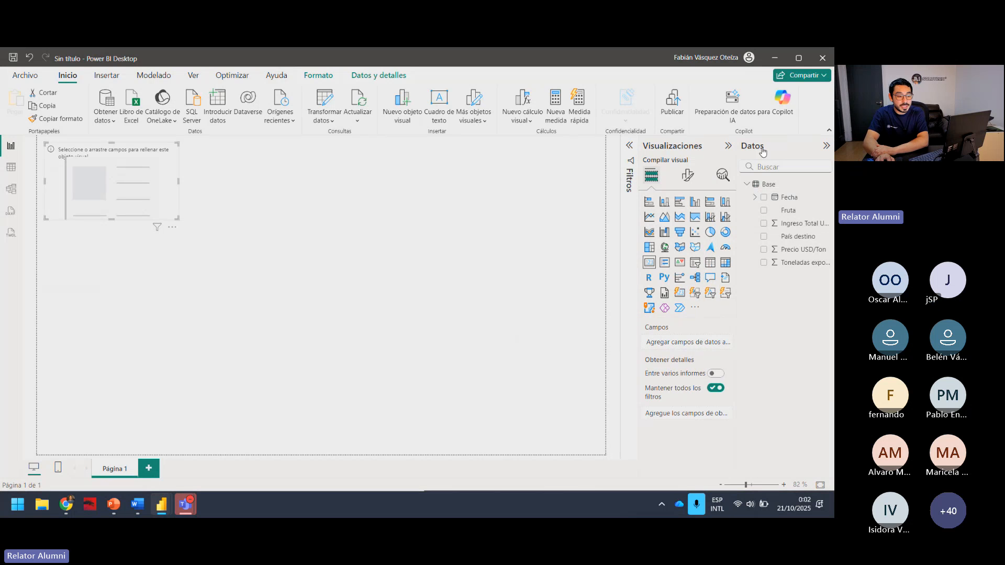
pyautogui.click(763, 224)
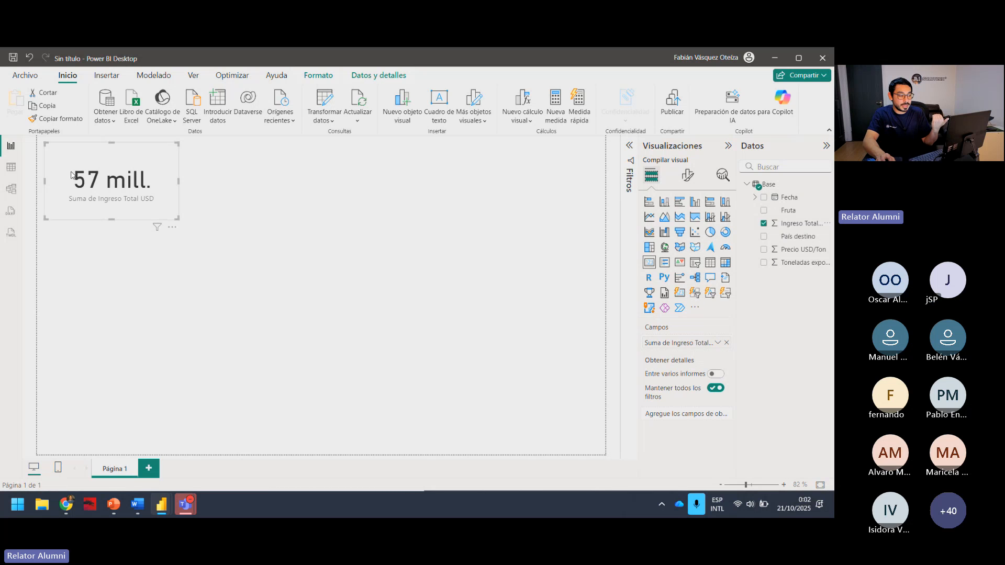
# Check the aggregation options for the card's Ingreso Total USD field and the KPI list in the Word document.
pyautogui.click(716, 343)
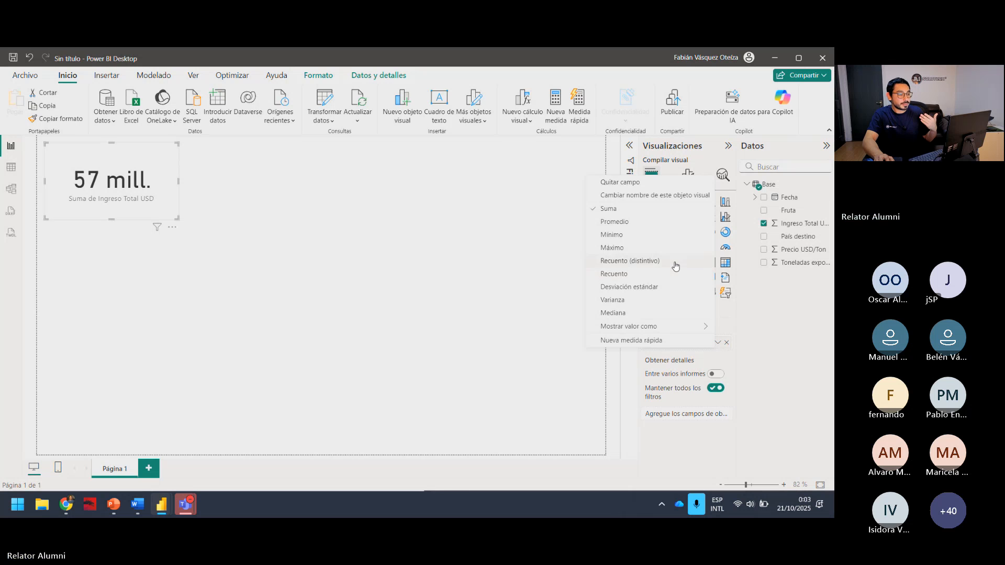
pyautogui.click(193, 197)
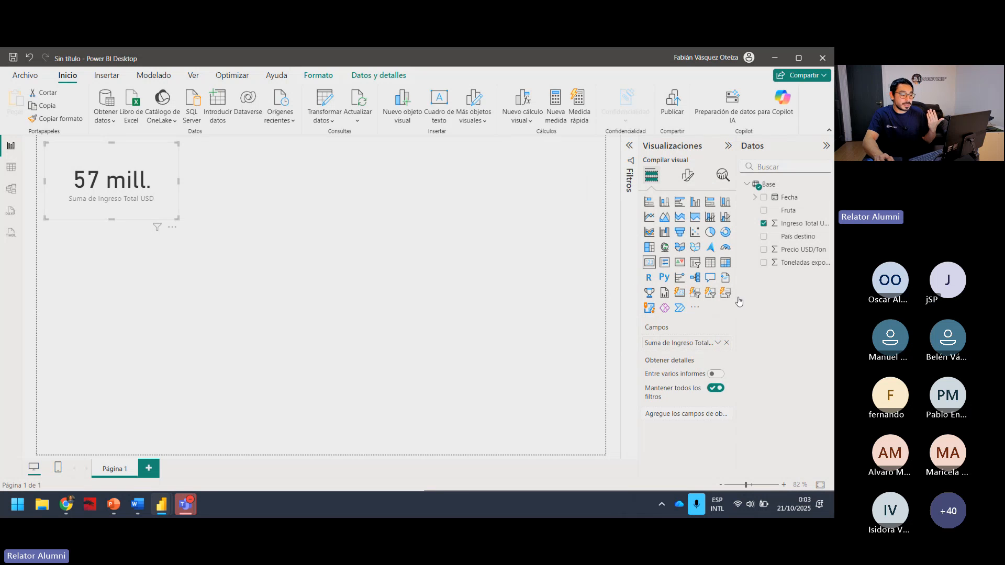
pyautogui.click(137, 504)
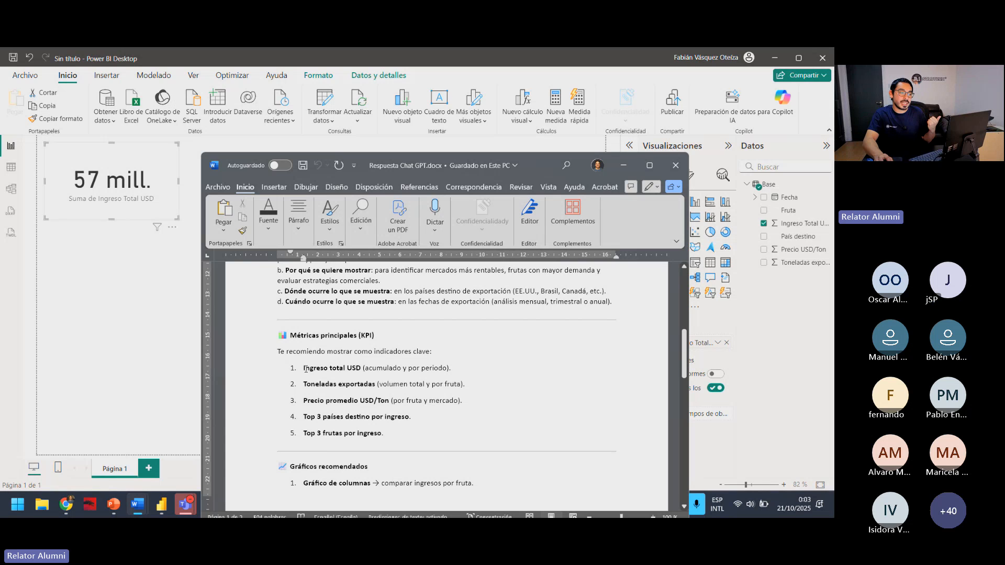
pyautogui.click(623, 165)
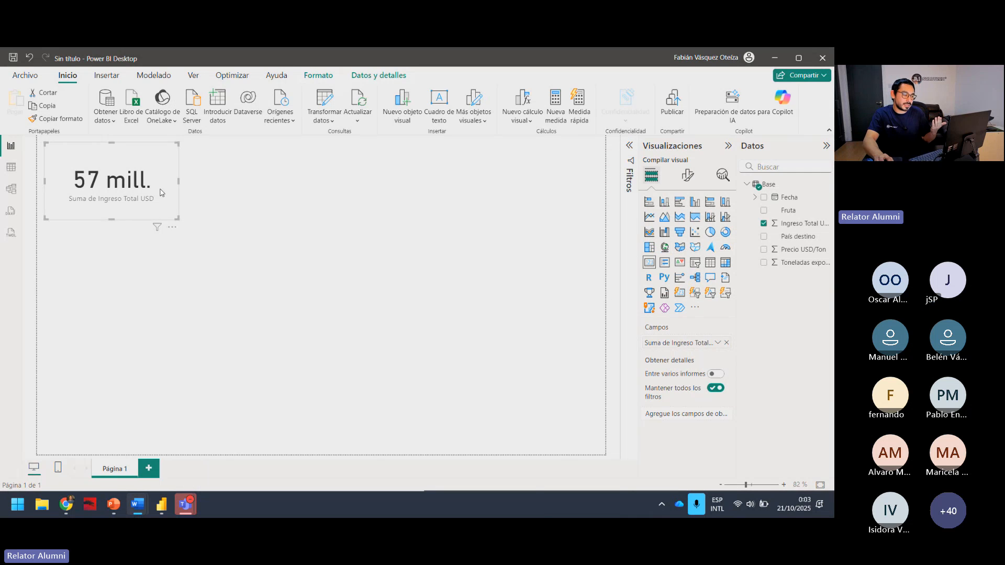
# Shrink the Ingreso Total USD card in both width and height, keeping its upper-left corner in place.
pyautogui.click(287, 240)
pyautogui.click(139, 215)
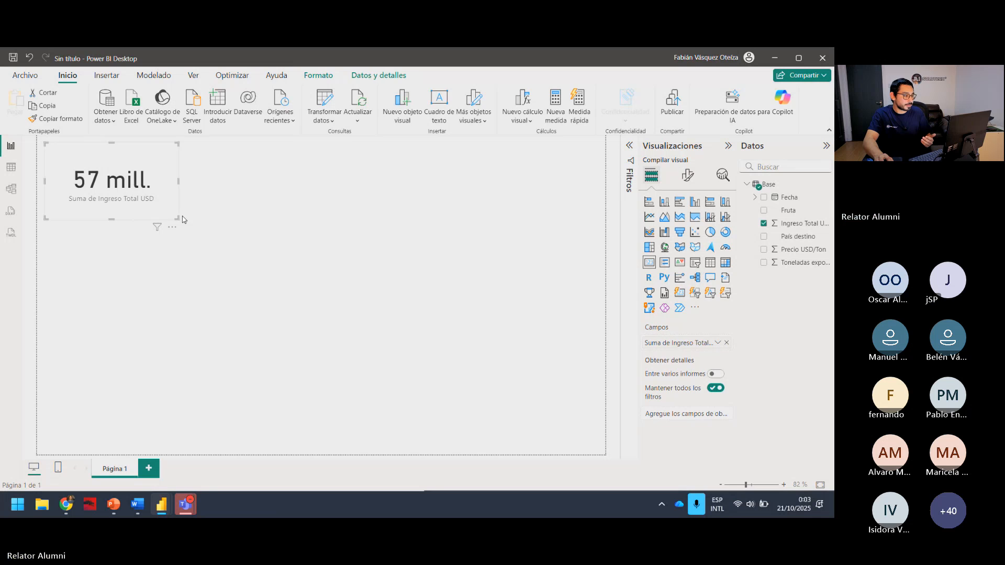
pyautogui.moveTo(178, 219); pyautogui.dragTo(151, 199)
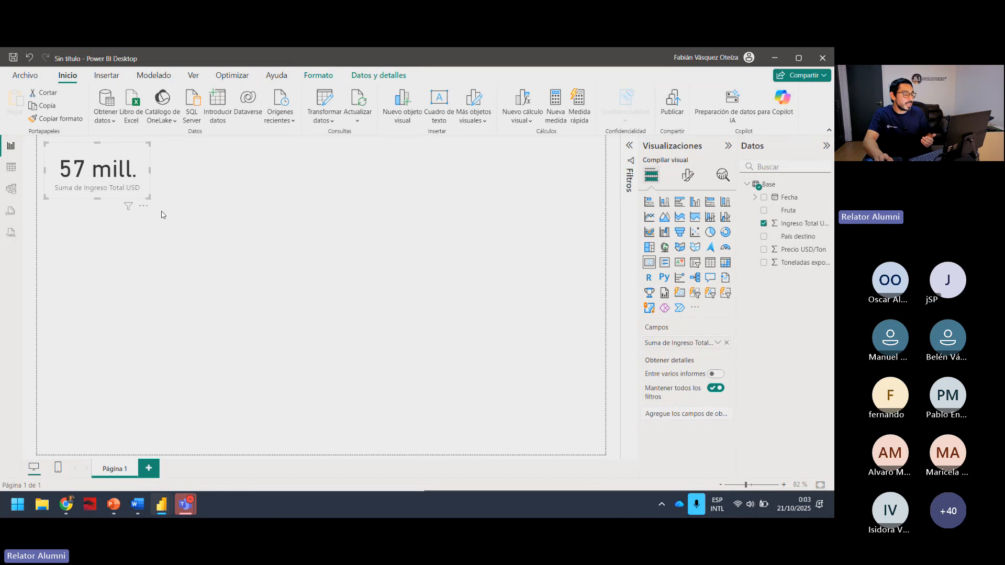
pyautogui.doubleClick(173, 224)
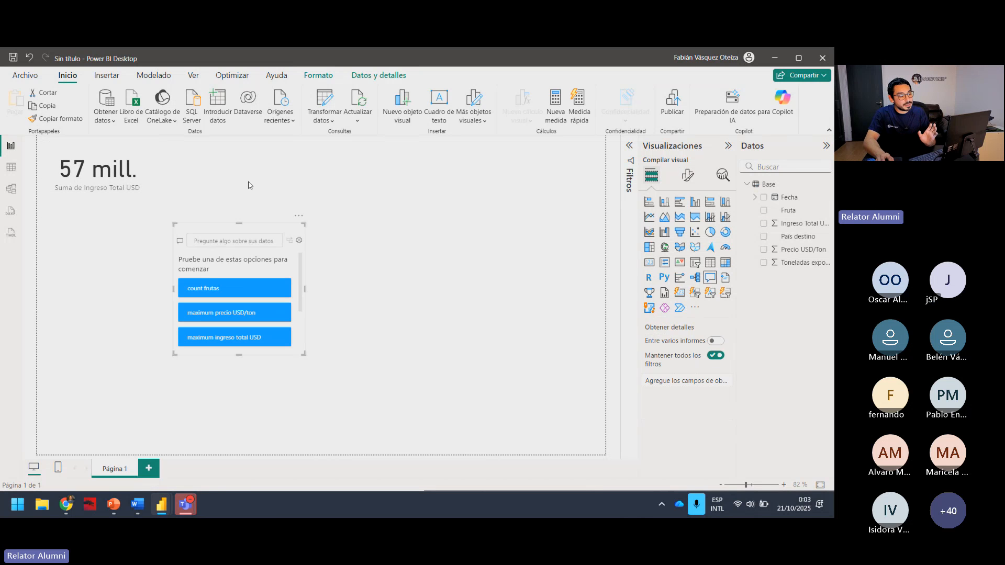
pyautogui.click(298, 217)
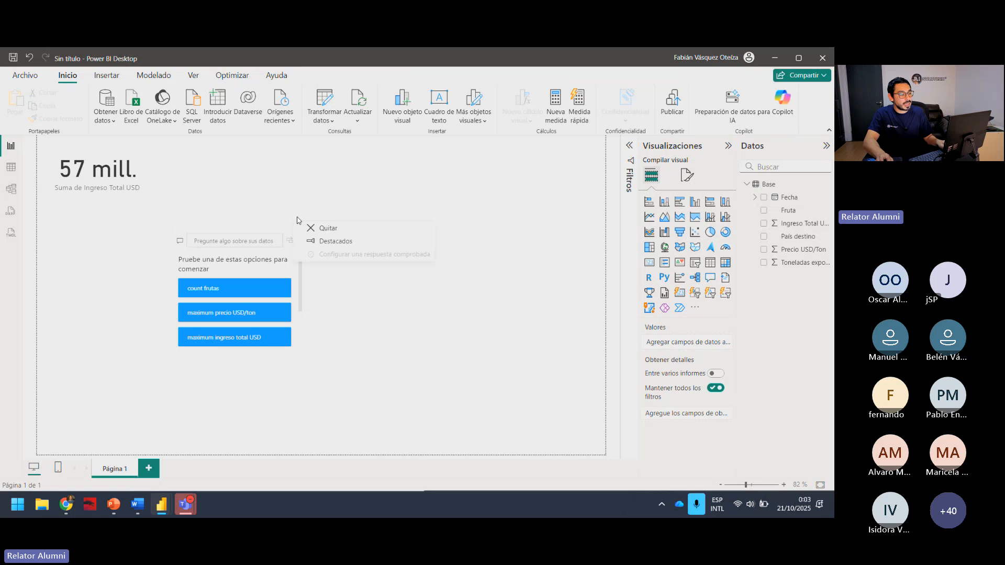
pyautogui.click(329, 228)
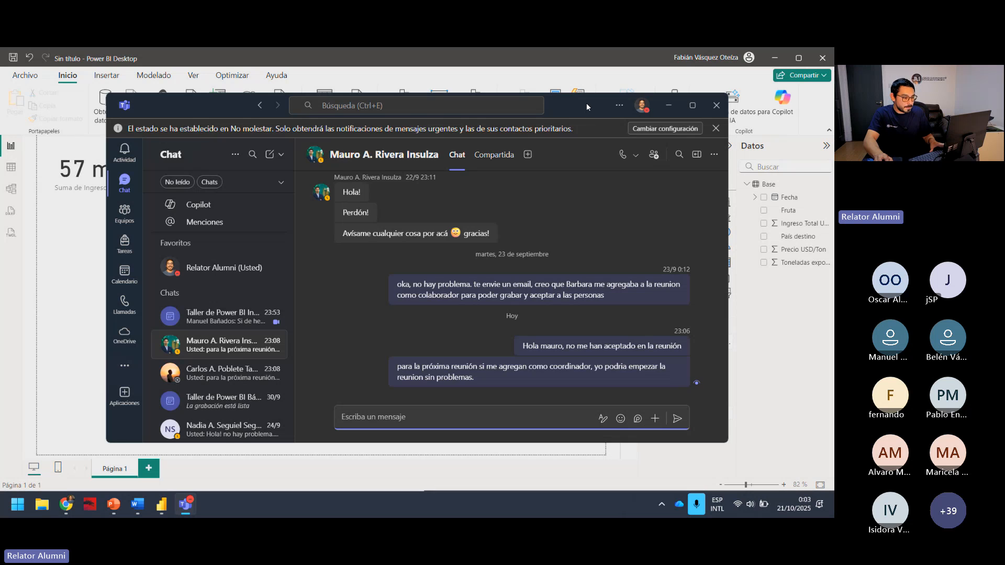
# Move the Teams chat window off the report and return to the Power BI page canvas.
pyautogui.moveTo(587, 104); pyautogui.dragTo(833, 251)
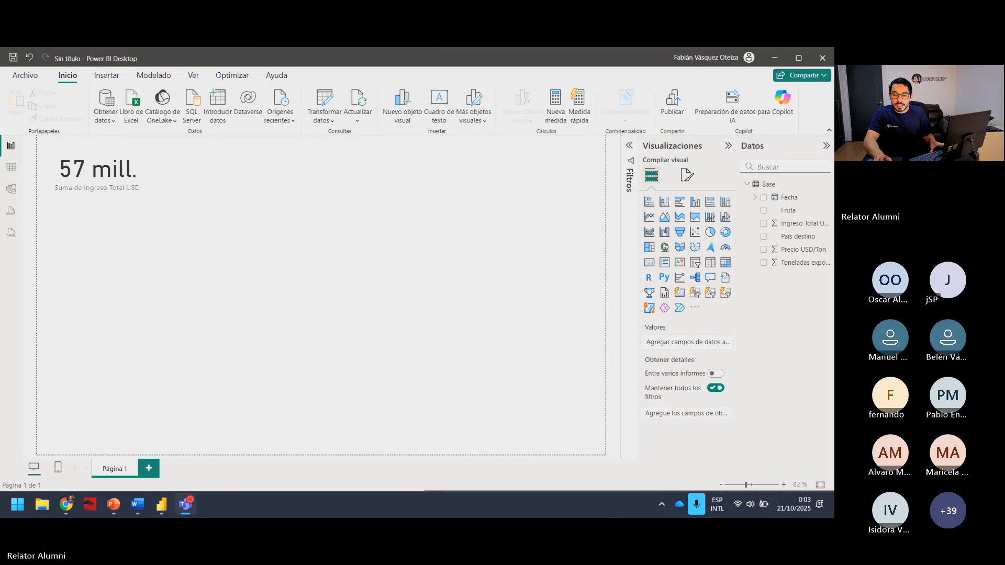
pyautogui.click(338, 369)
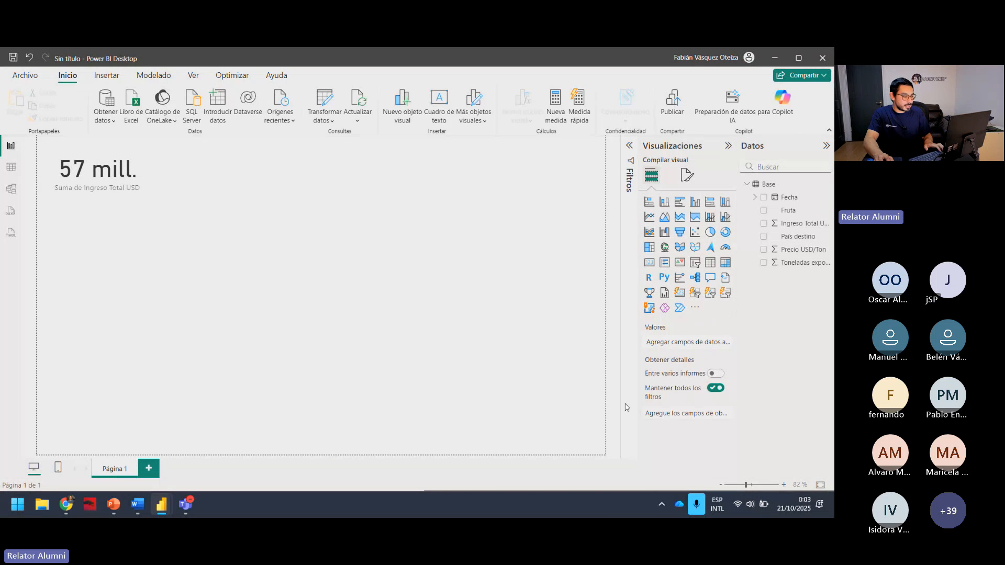
# Review the KPI list in Respuesta Chat GPT.docx, from Ingreso total USD to Precio promedio USD/Ton, and minimize the document.
pyautogui.moveTo(138, 505)
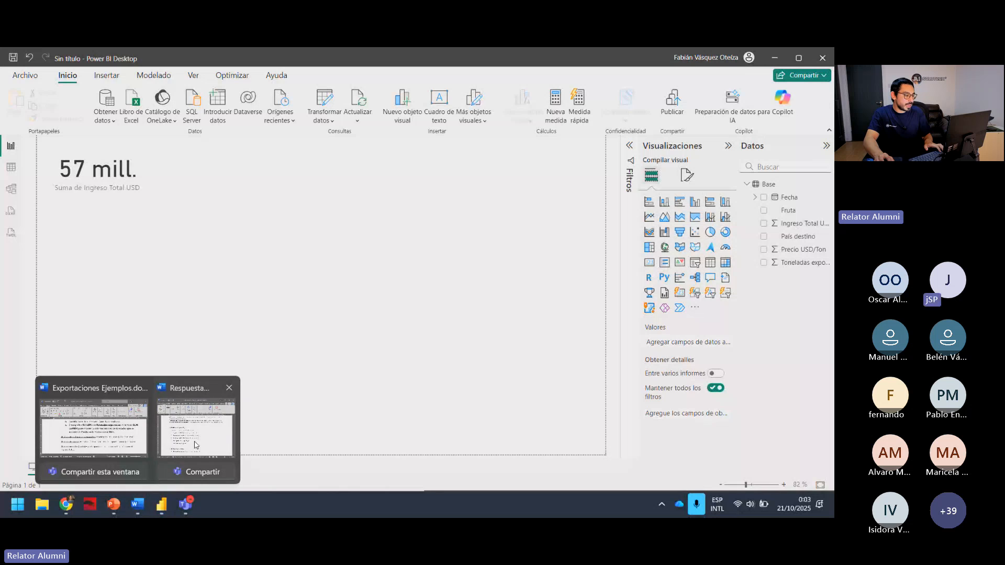
pyautogui.click(193, 431)
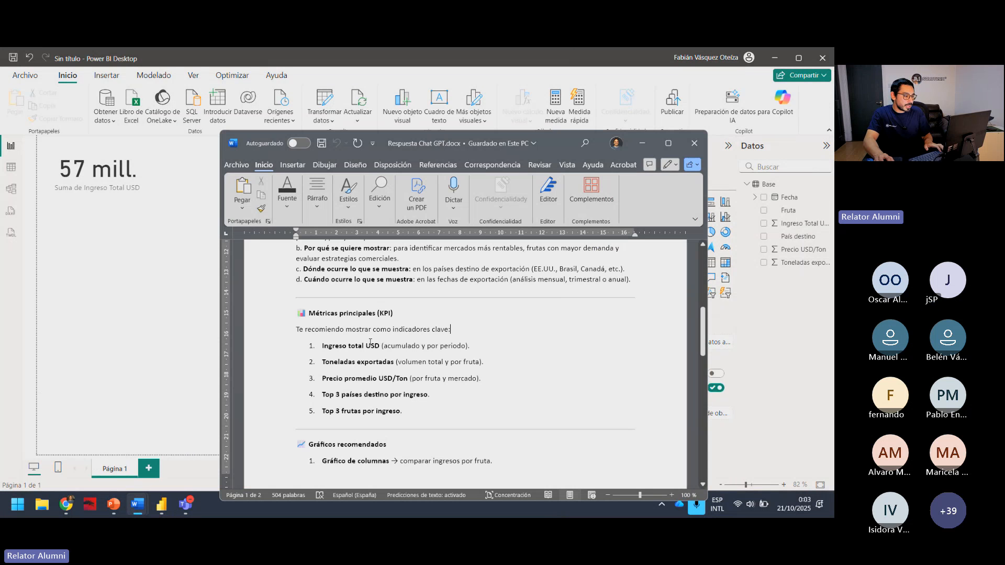
pyautogui.click(403, 364)
pyautogui.moveTo(425, 378); pyautogui.dragTo(480, 378)
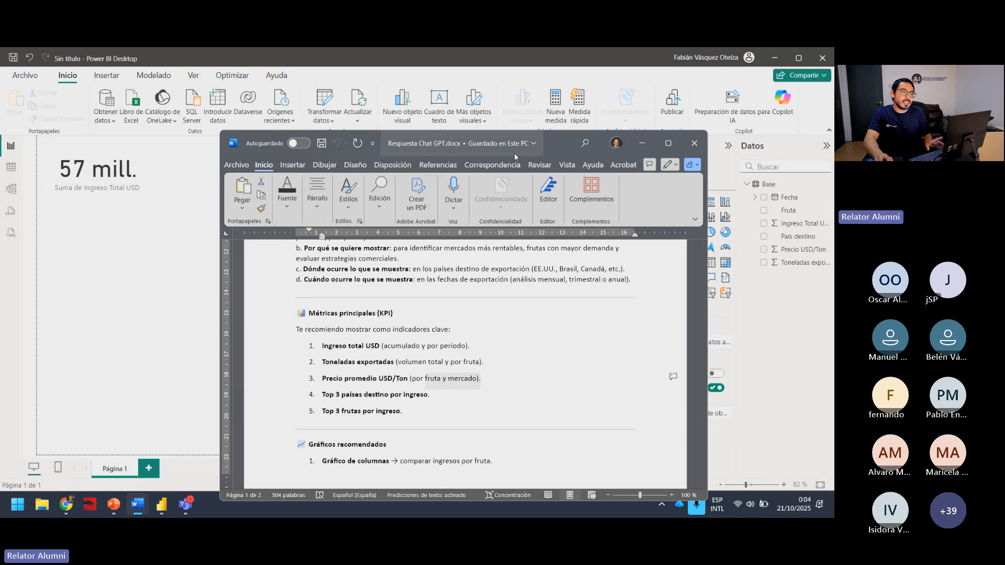
pyautogui.click(642, 144)
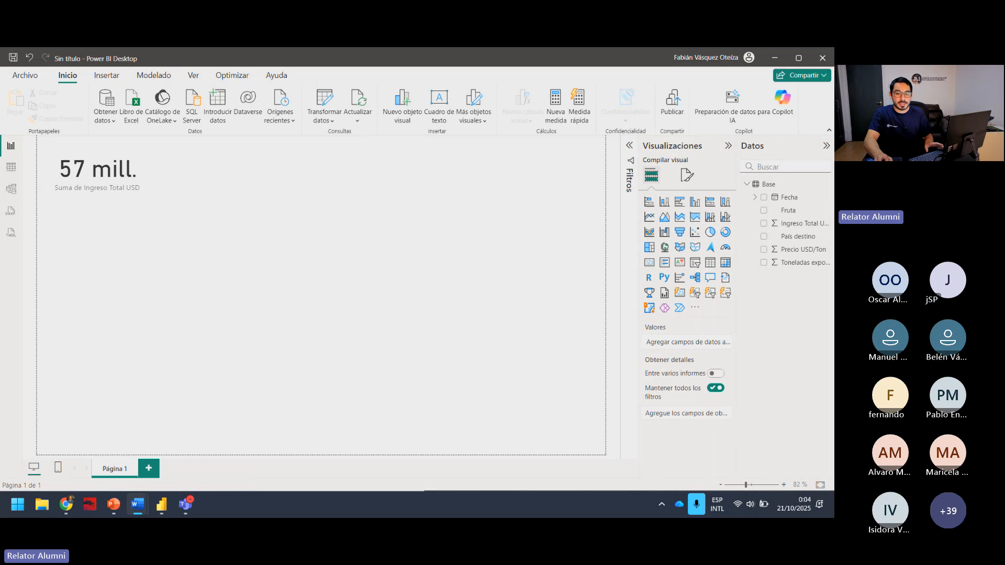
# Add a second card of similar size just beside the Ingreso Total USD card and show Toneladas exportadas in it.
pyautogui.click(138, 195)
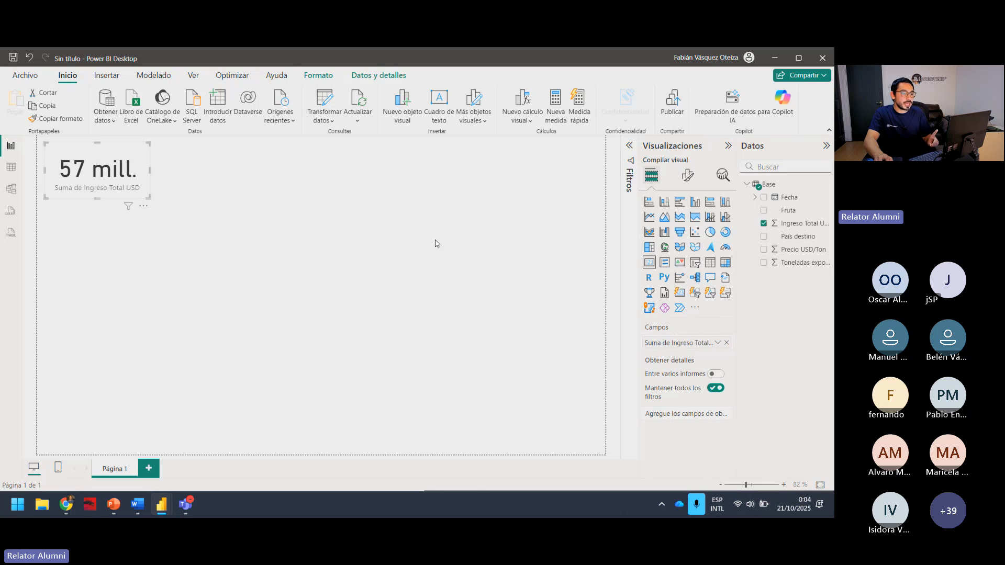
pyautogui.click(405, 246)
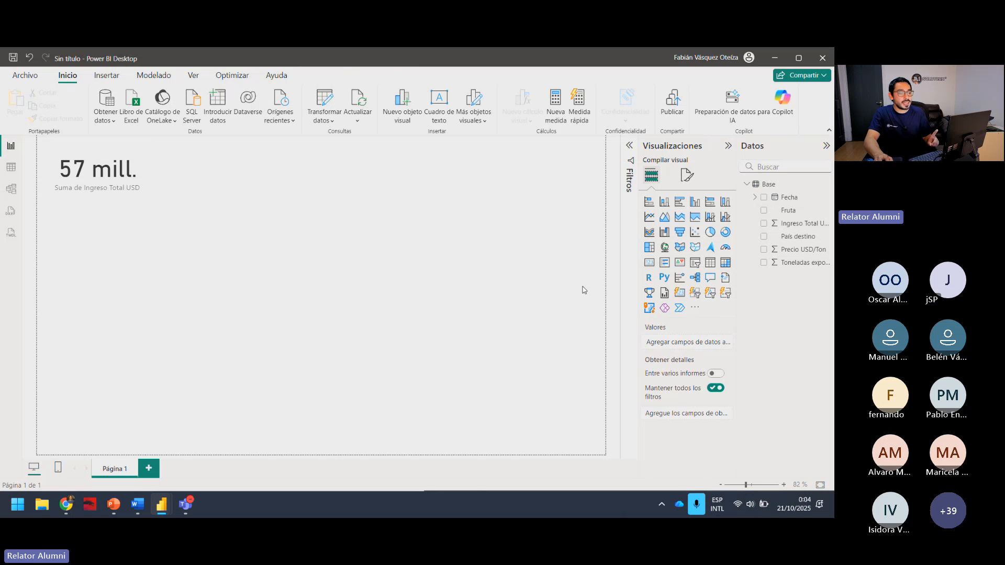
pyautogui.click(648, 262)
pyautogui.moveTo(94, 275); pyautogui.dragTo(207, 184)
pyautogui.click(232, 236)
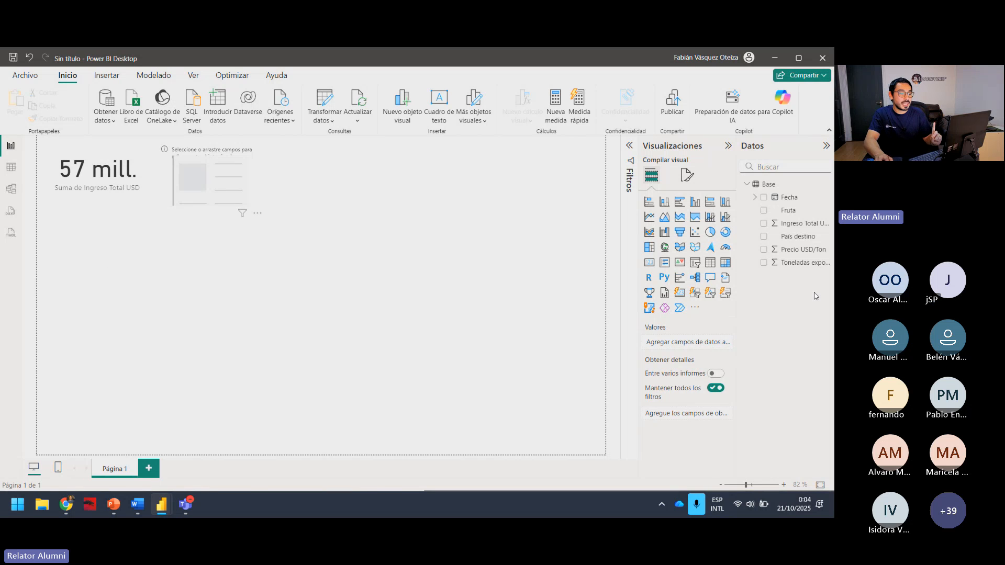
pyautogui.click(220, 185)
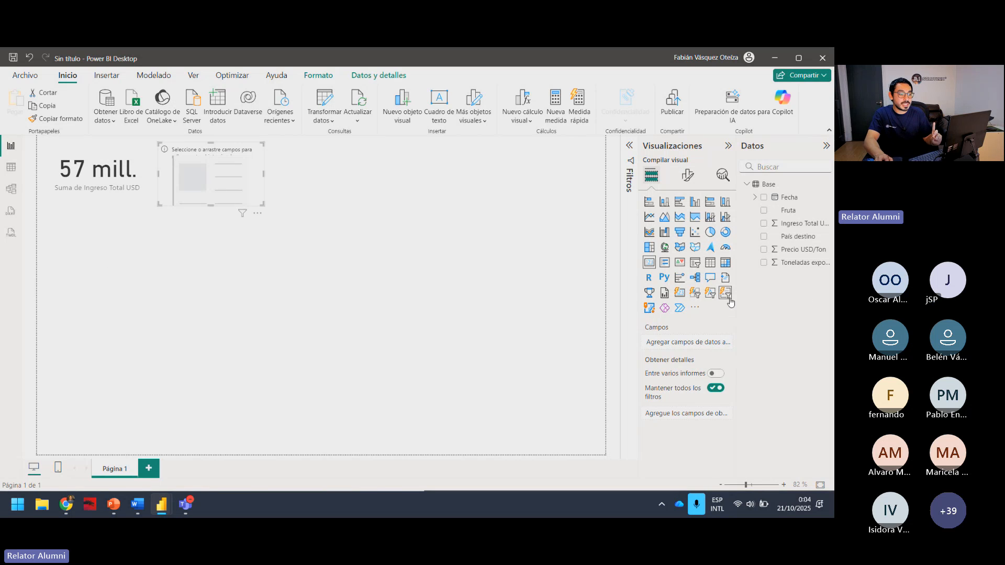
pyautogui.click(763, 263)
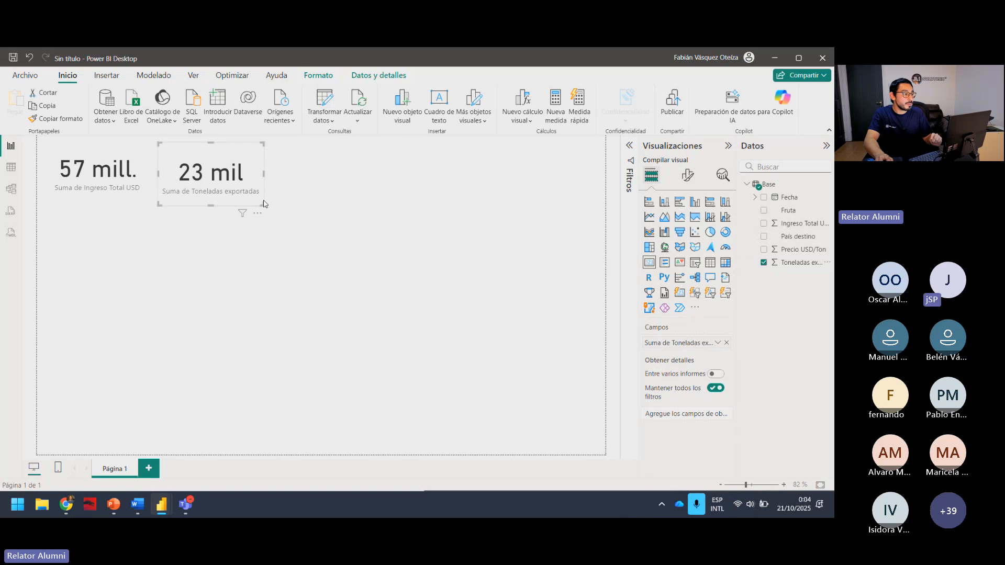
# Make the Toneladas exportadas card wider and shorter, and look over the aggregation options for its field.
pyautogui.moveTo(263, 205); pyautogui.dragTo(298, 193)
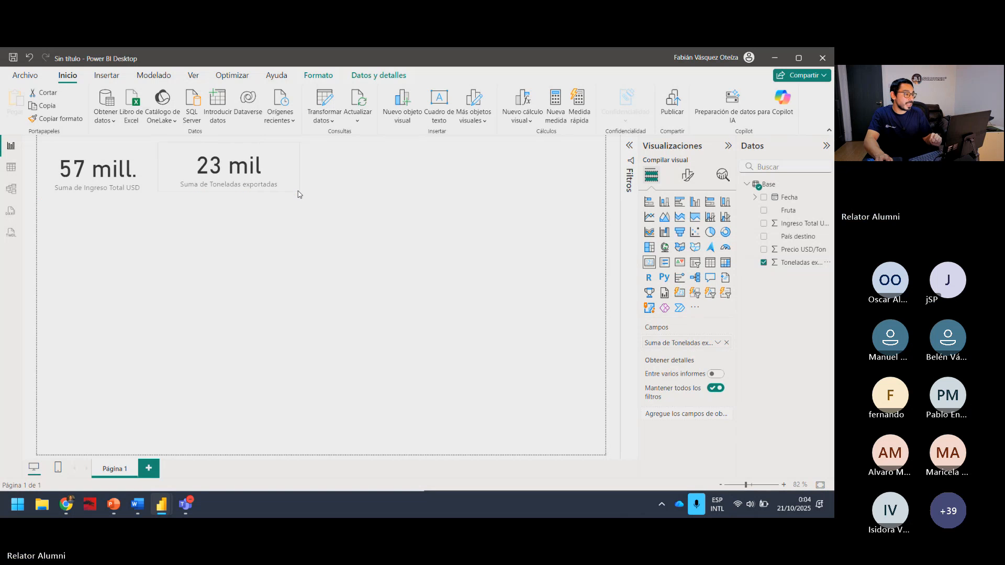
pyautogui.click(718, 343)
pyautogui.click(782, 331)
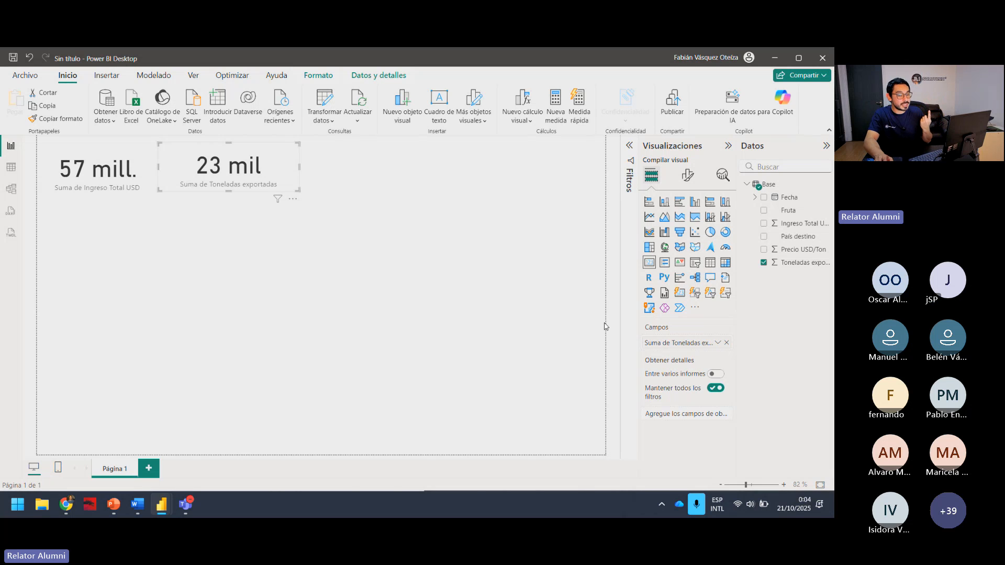
pyautogui.click(718, 342)
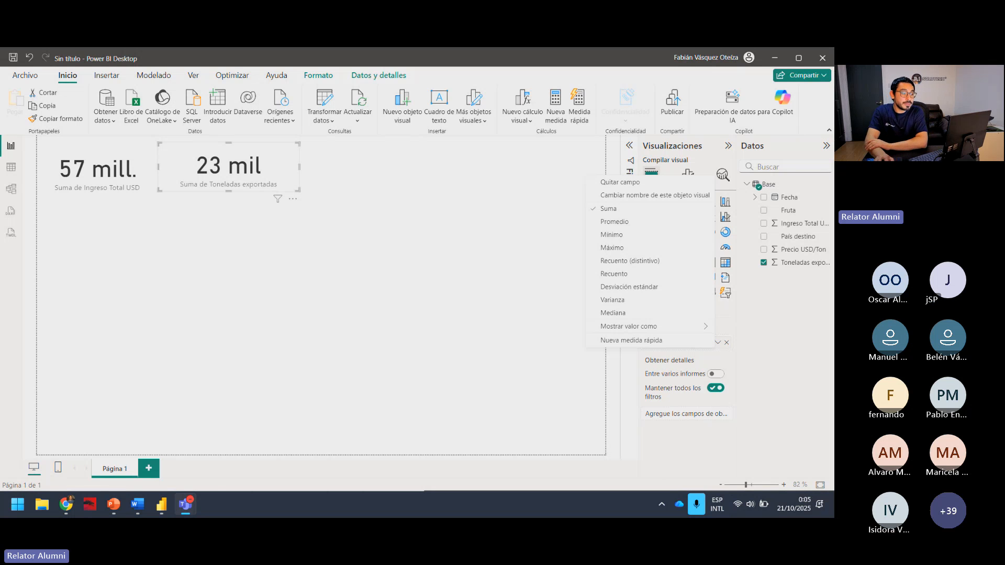
pyautogui.click(544, 204)
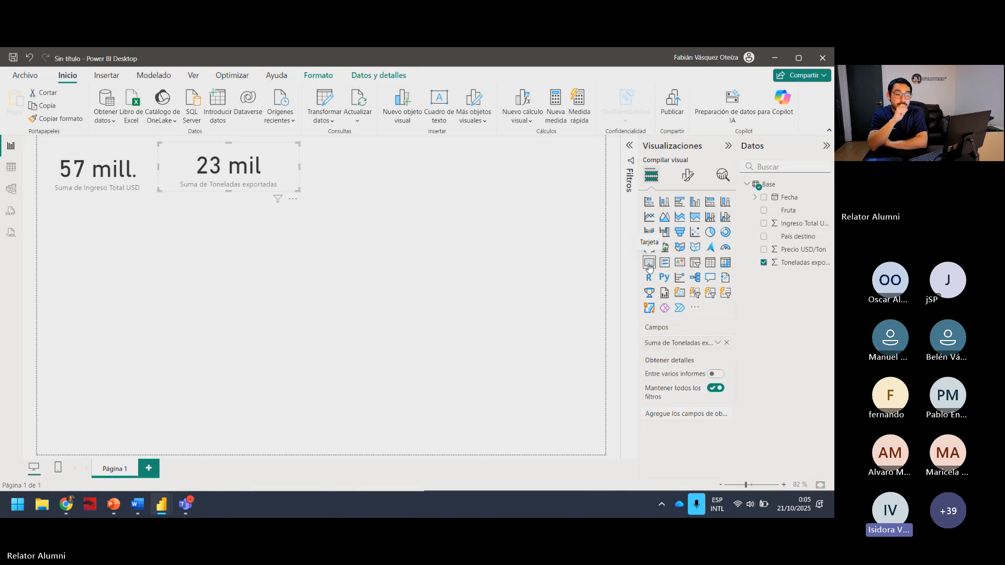
# Change the aggregation of the Toneladas exportadas card to Recuento, leaving the card selected.
pyautogui.click(395, 320)
pyautogui.click(286, 164)
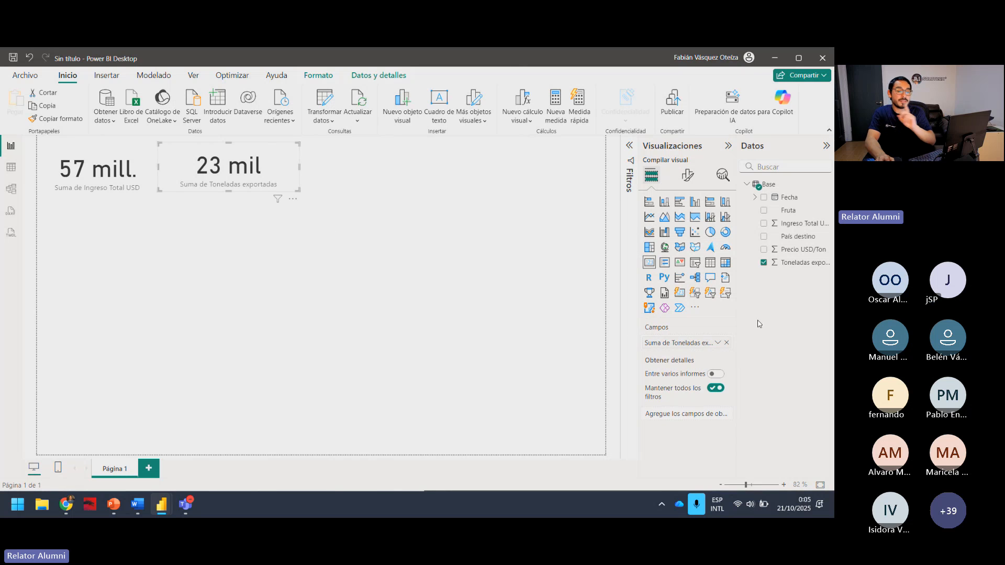
pyautogui.click(718, 343)
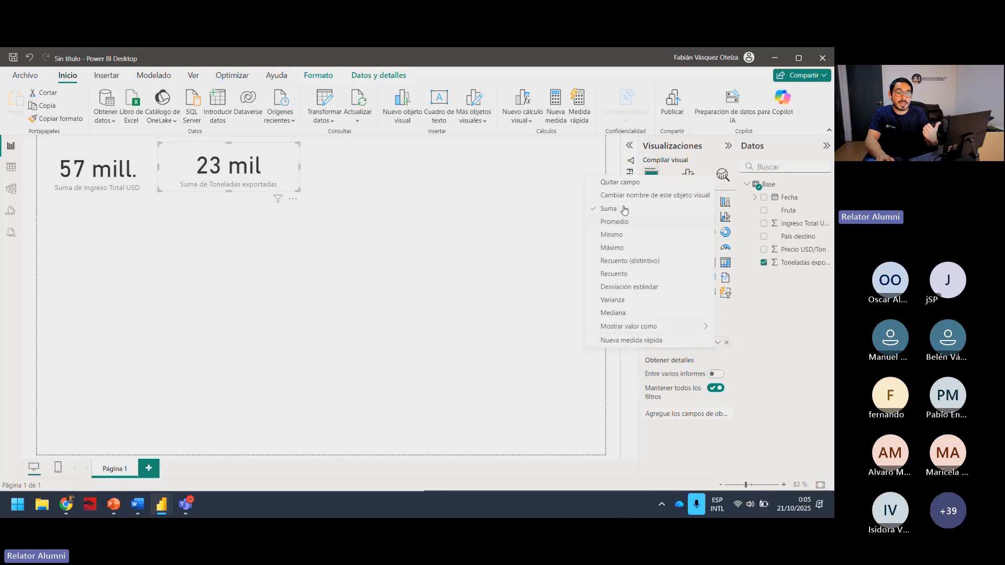
pyautogui.click(624, 276)
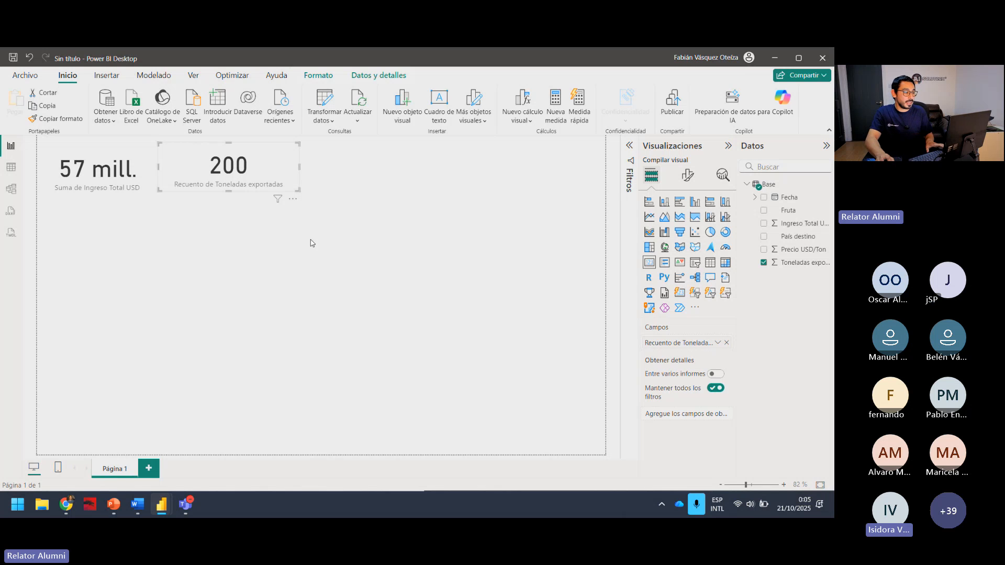
pyautogui.click(275, 202)
pyautogui.click(274, 190)
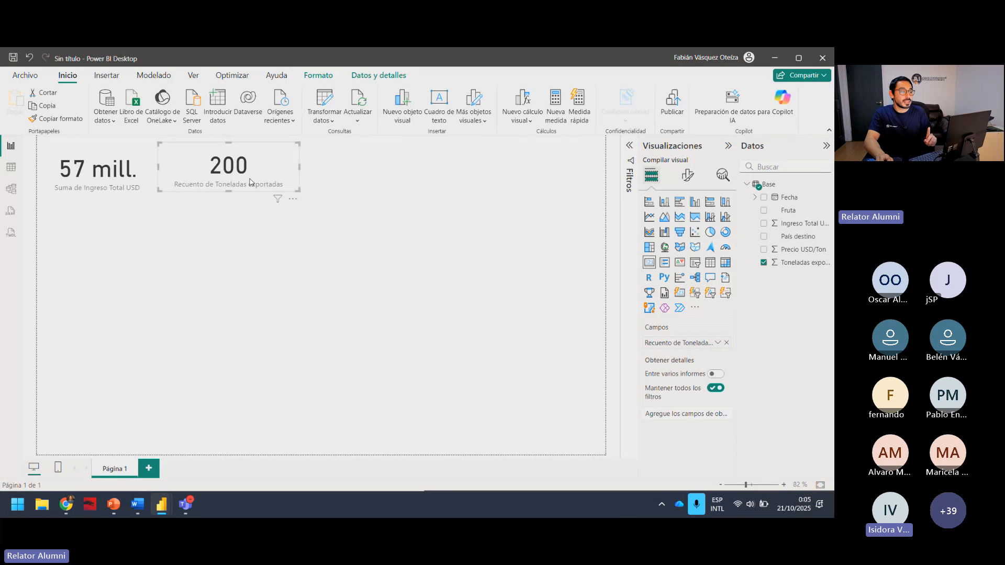
pyautogui.click(323, 255)
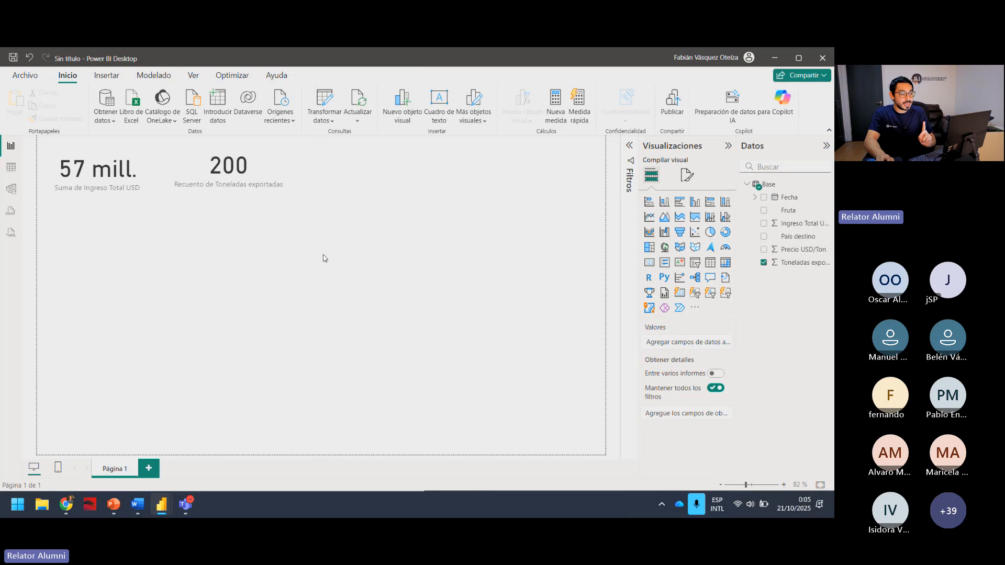
pyautogui.click(275, 180)
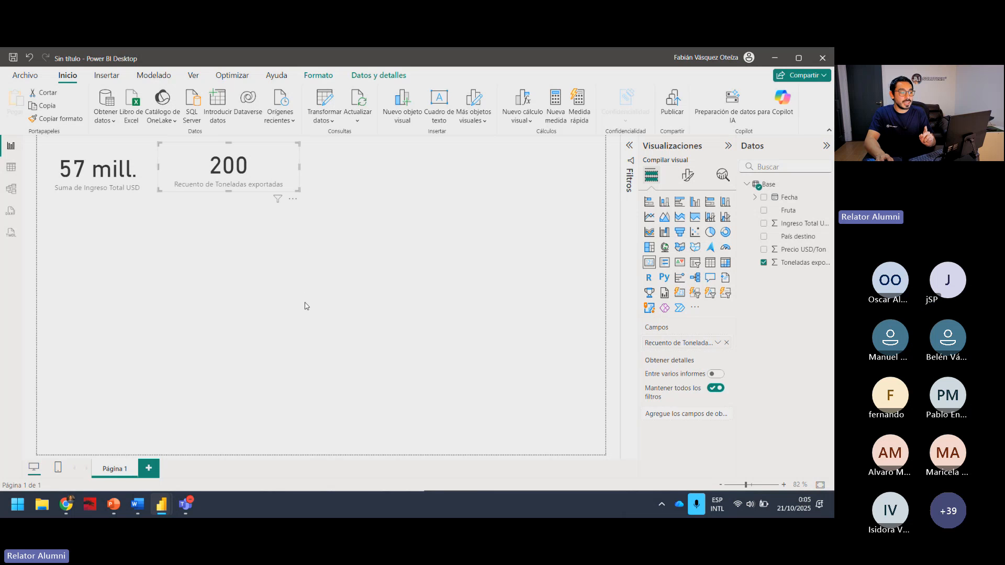
# Try relocating the Toneladas exportadas card lower on the page and converting it to a chart, then restore it to a Tarjeta visual.
pyautogui.moveTo(212, 162); pyautogui.dragTo(255, 226)
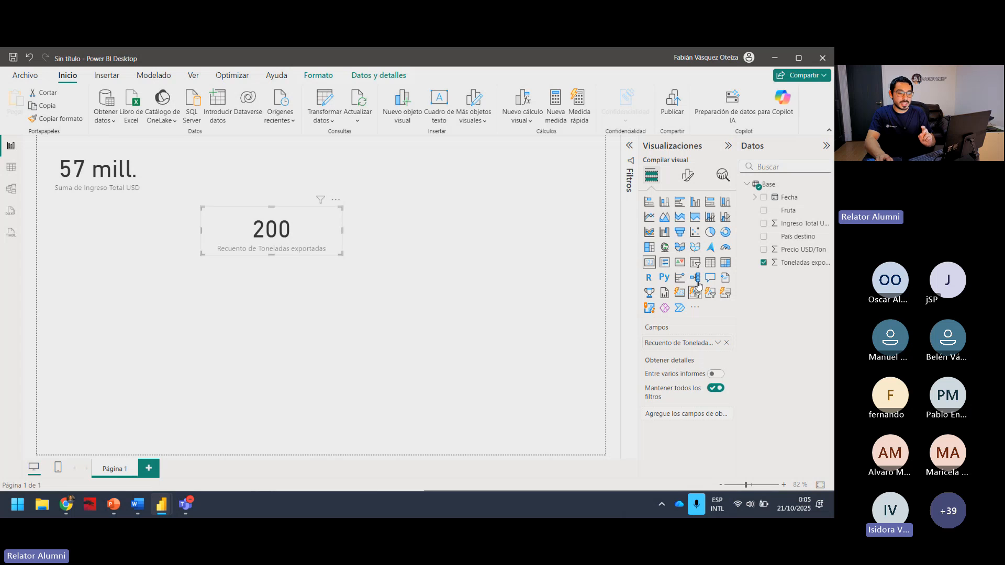
pyautogui.click(686, 215)
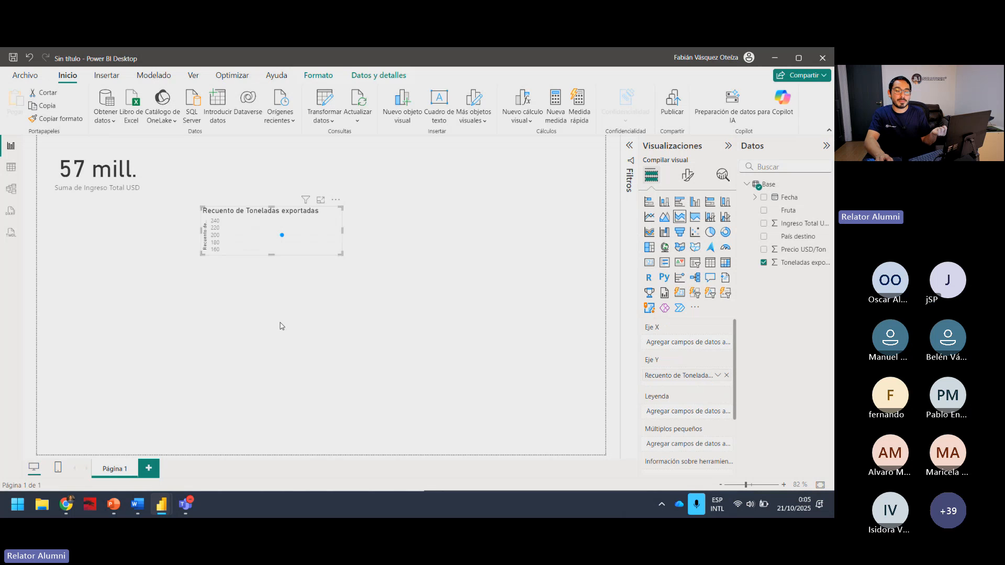
pyautogui.click(649, 263)
pyautogui.click(408, 264)
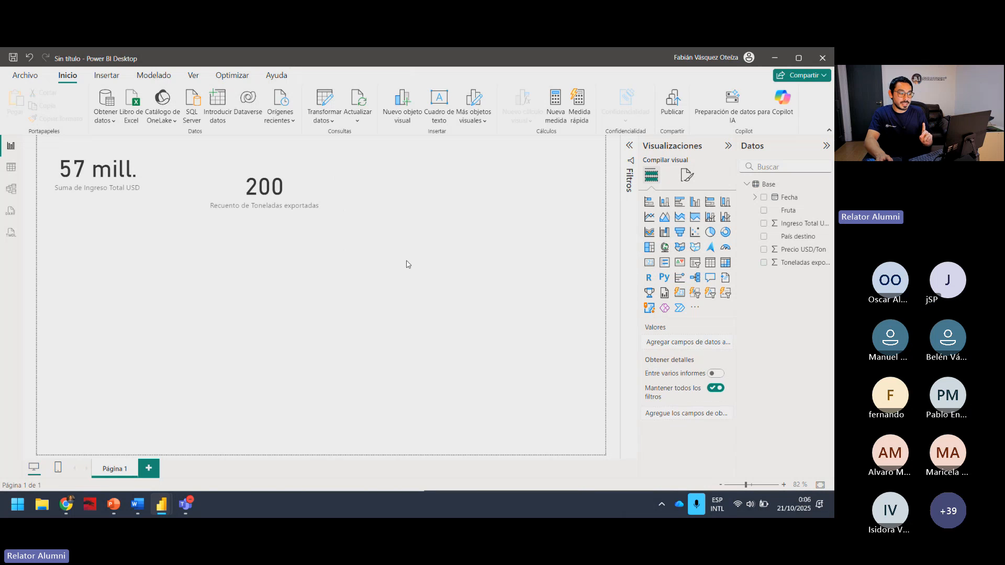
# Add a third, empty card and arrange it in a row with the Ingreso Total USD and Toneladas exportadas cards, adjusting the tonnes card's size.
pyautogui.click(654, 265)
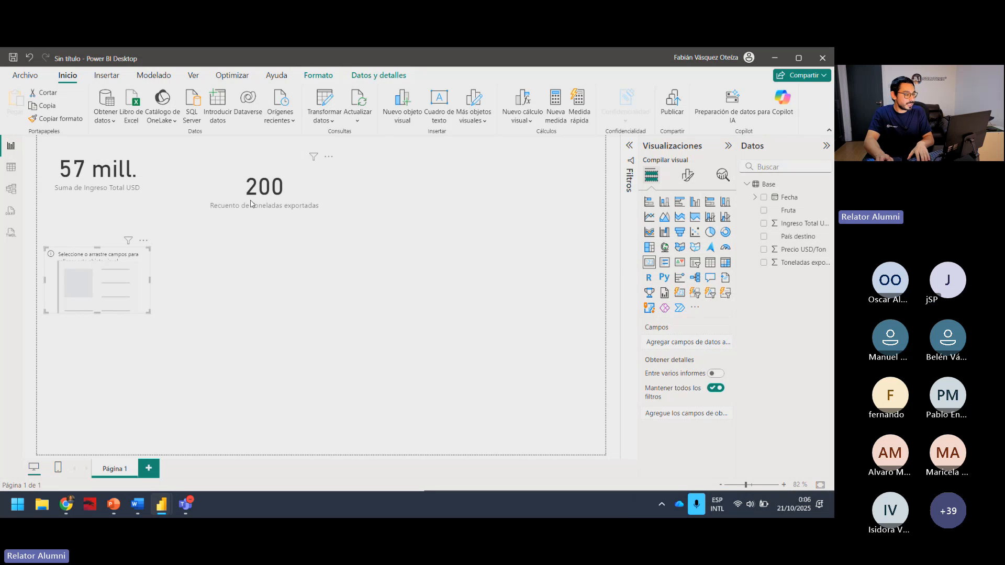
pyautogui.moveTo(250, 203); pyautogui.dragTo(215, 182)
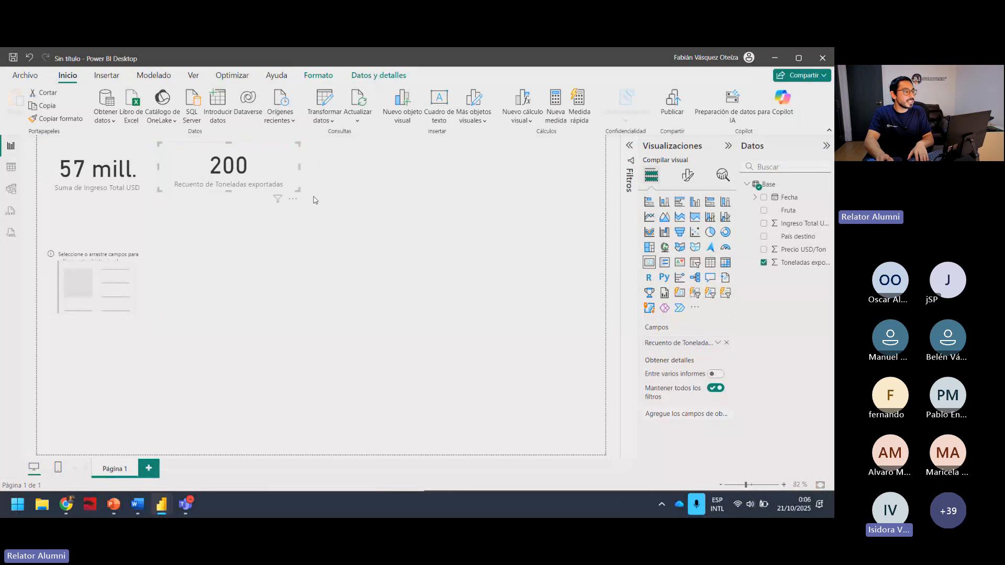
pyautogui.moveTo(296, 189); pyautogui.dragTo(276, 197)
pyautogui.moveTo(109, 307); pyautogui.dragTo(350, 195)
pyautogui.click(123, 170)
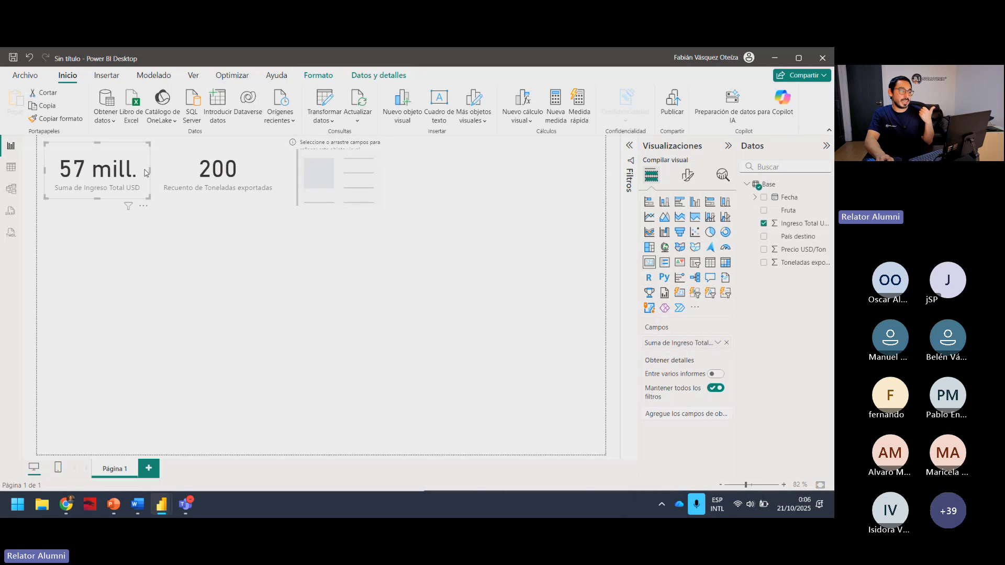
pyautogui.click(201, 170)
pyautogui.click(333, 169)
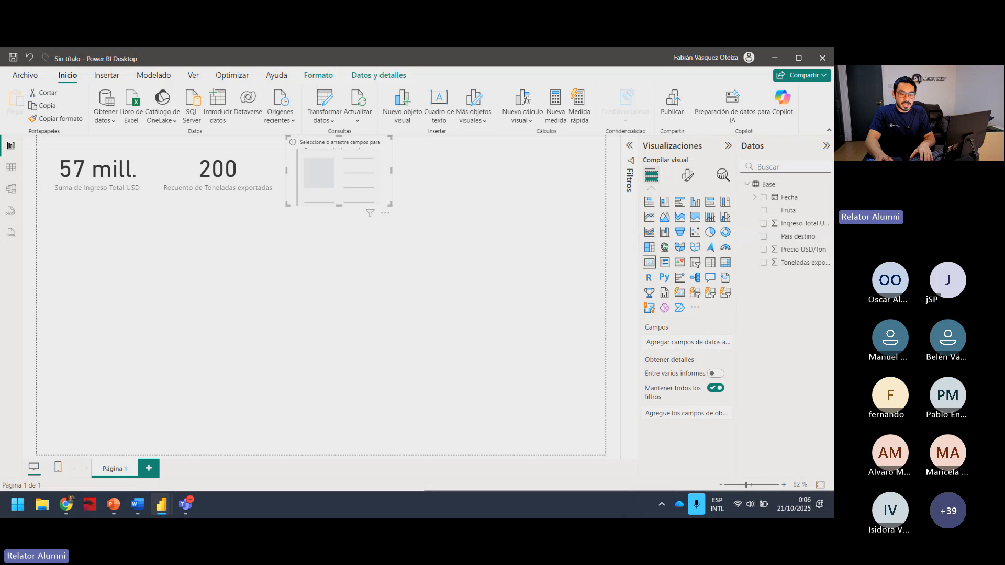
# Review the Métricas principales (KPI) list in Respuesta Chat GPT.docx and clear the document window off the report.
pyautogui.hotkey('alt', 'Tab')
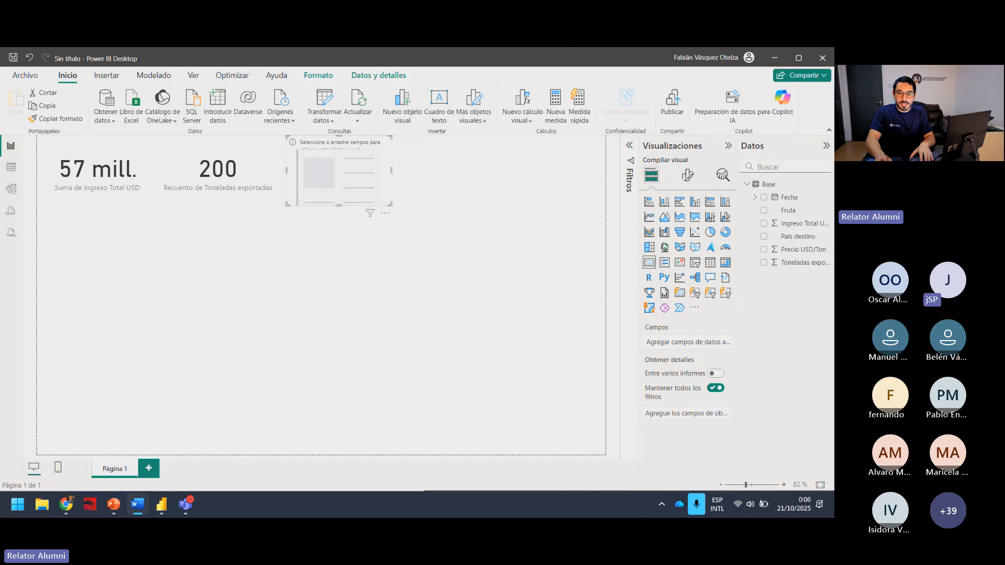
pyautogui.scroll(-1, 354, 381)
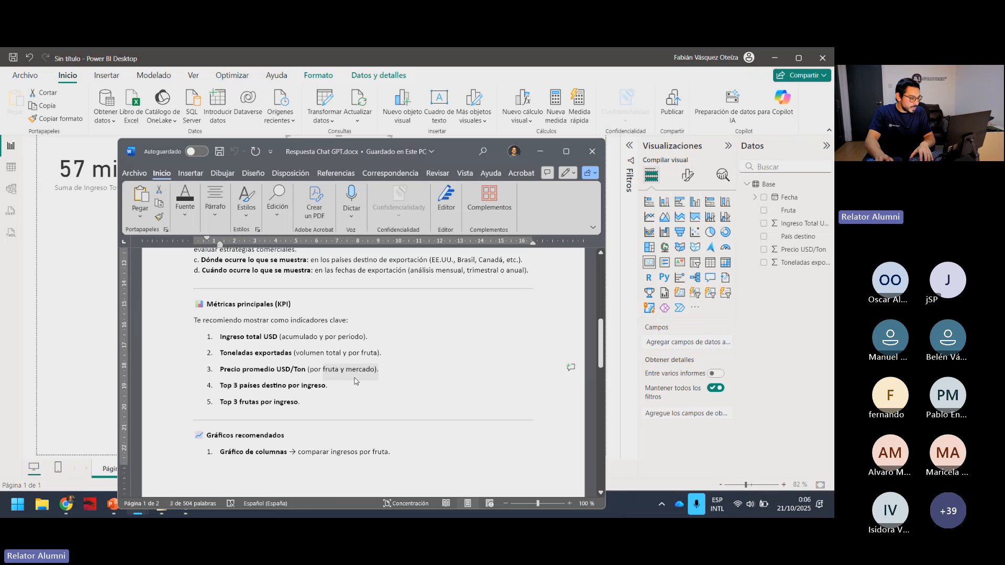
pyautogui.click(354, 381)
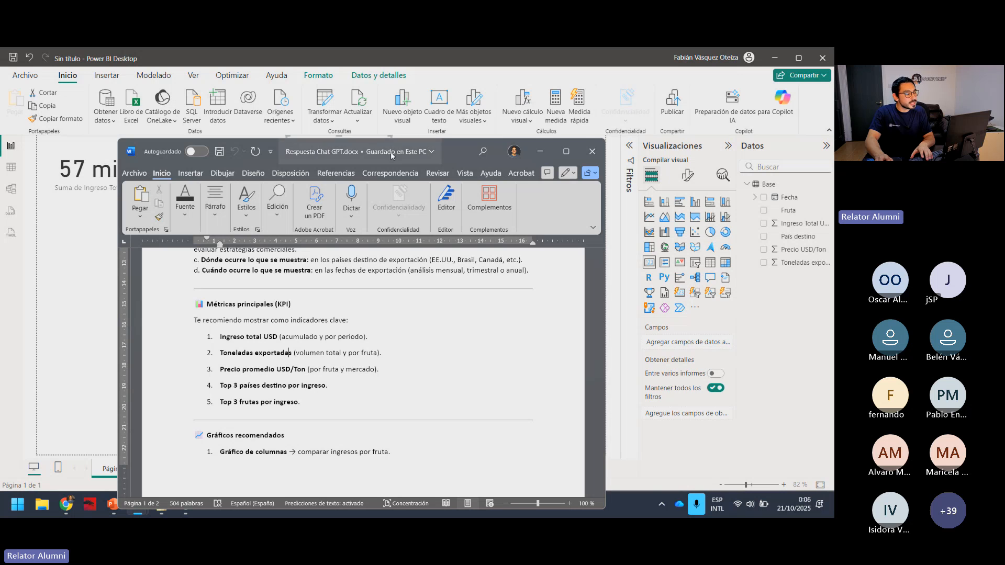
pyautogui.moveTo(464, 156); pyautogui.dragTo(833, 167)
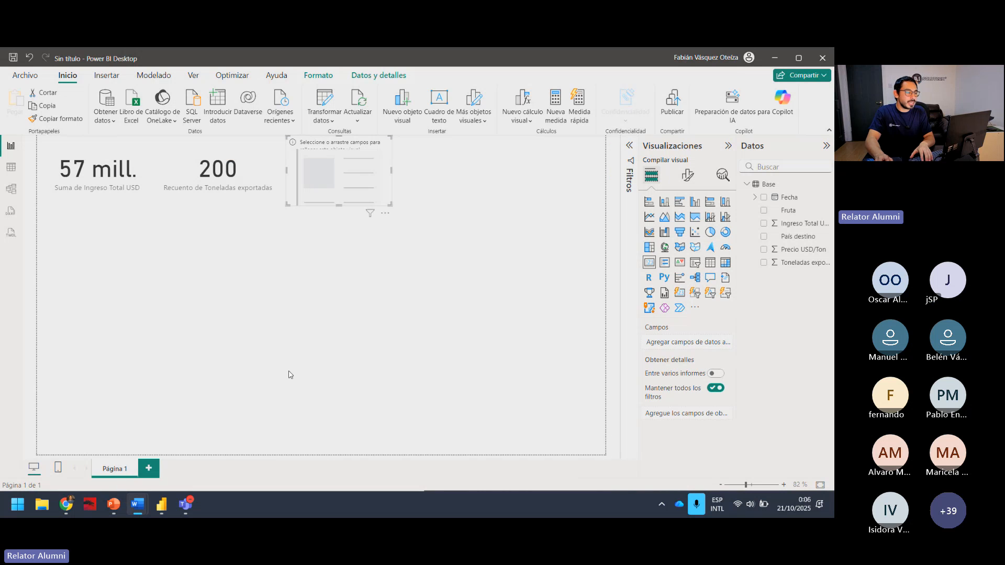
# Fill the empty third card with Ingreso Total USD and set its aggregation to Mínimo.
pyautogui.click(315, 333)
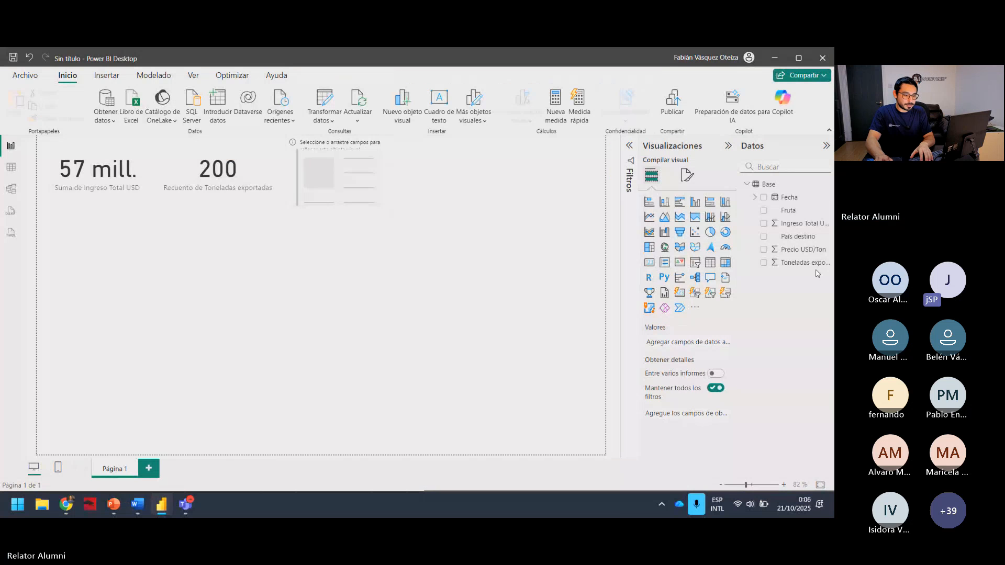
pyautogui.click(783, 225)
pyautogui.click(346, 174)
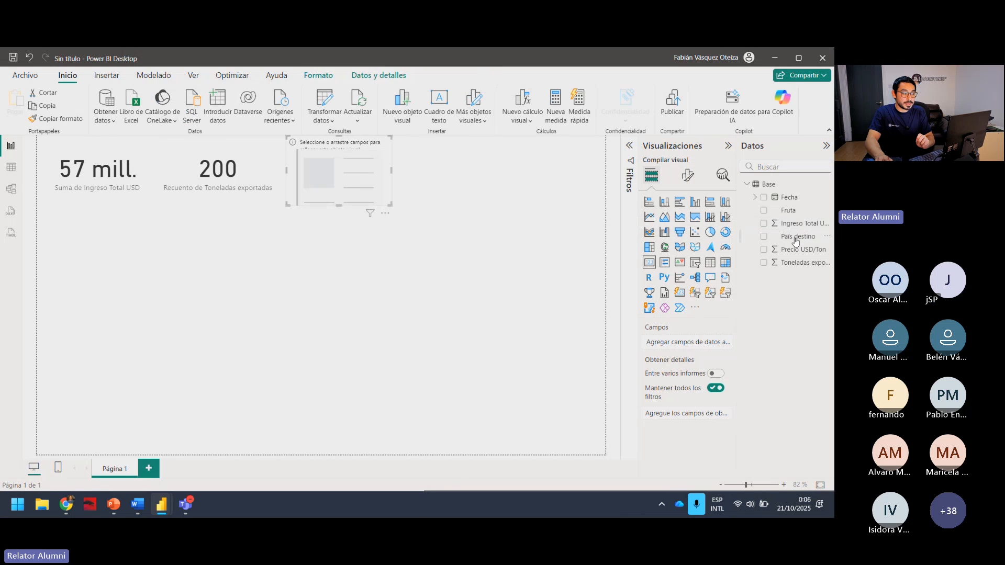
pyautogui.click(764, 224)
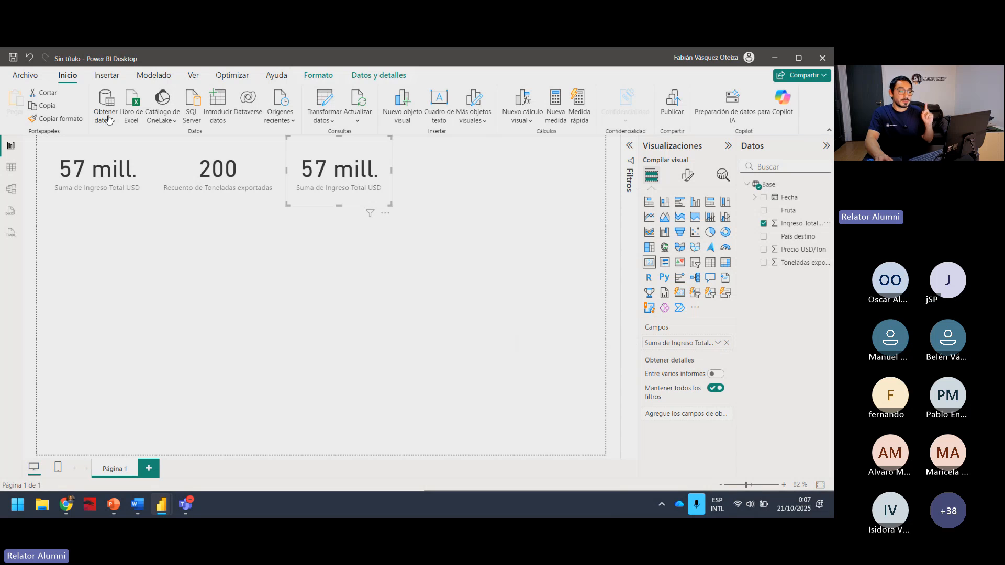
pyautogui.click(718, 343)
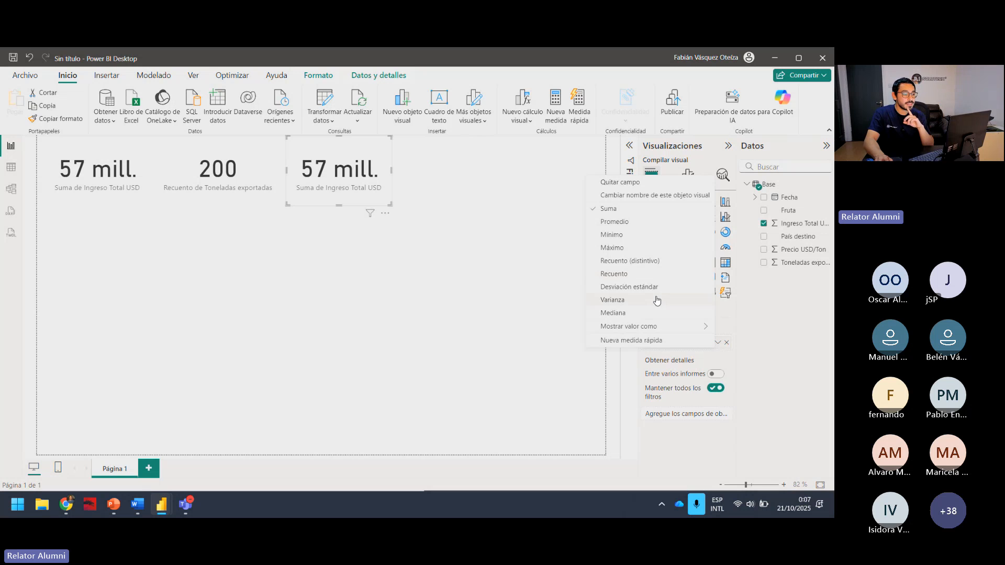
pyautogui.click(643, 237)
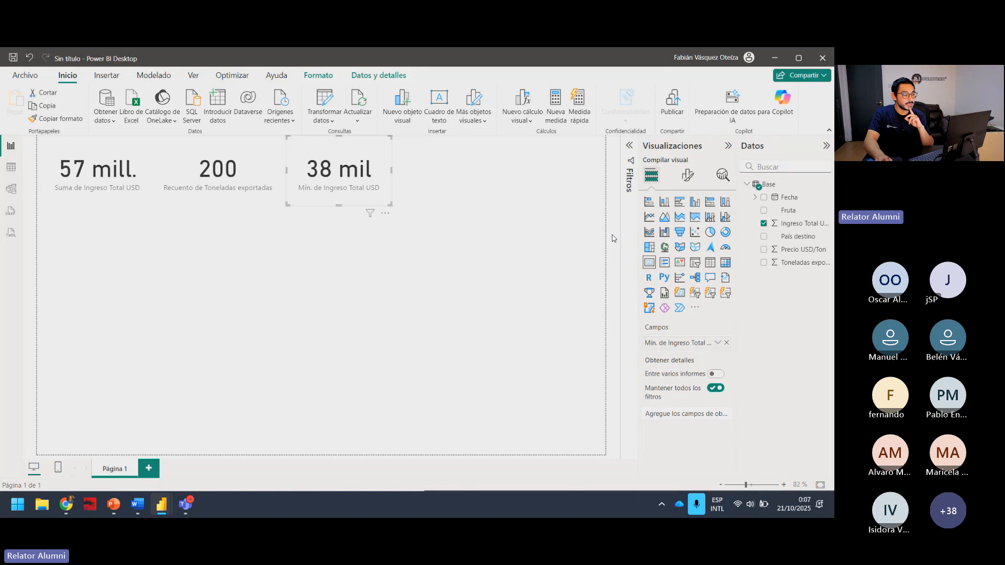
# Enlarge the third card and switch its Ingreso Total USD aggregation to Máximo.
pyautogui.click(351, 180)
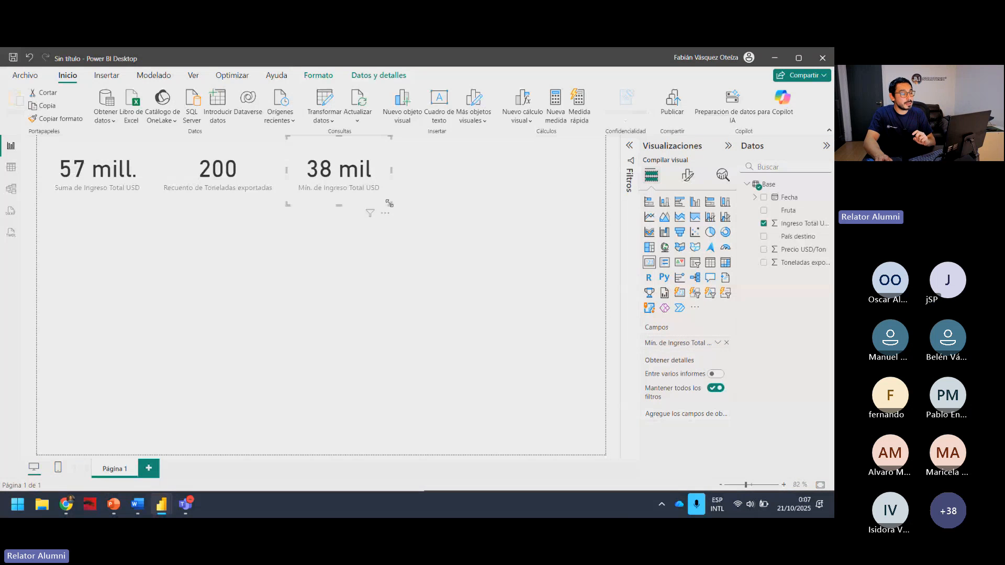
pyautogui.moveTo(389, 205)
pyautogui.mouseDown()
pyautogui.moveTo(425, 206)
pyautogui.moveTo(403, 206)
pyautogui.mouseUp()
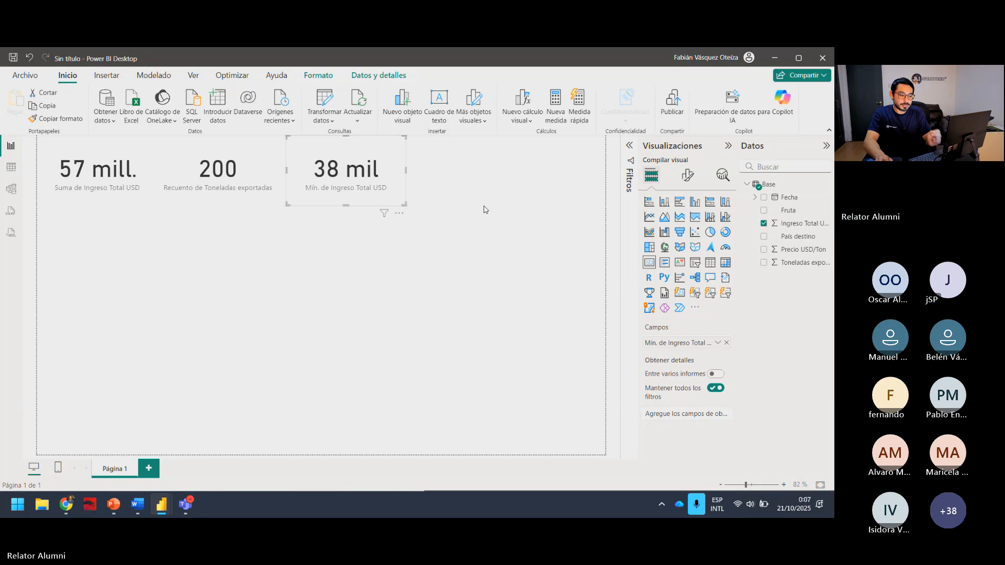
pyautogui.click(718, 342)
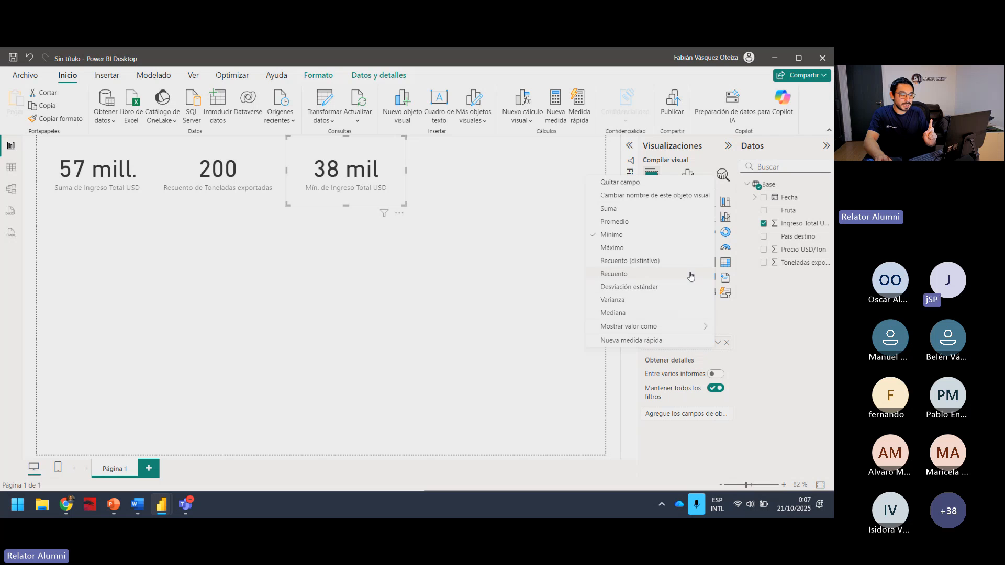
pyautogui.click(604, 249)
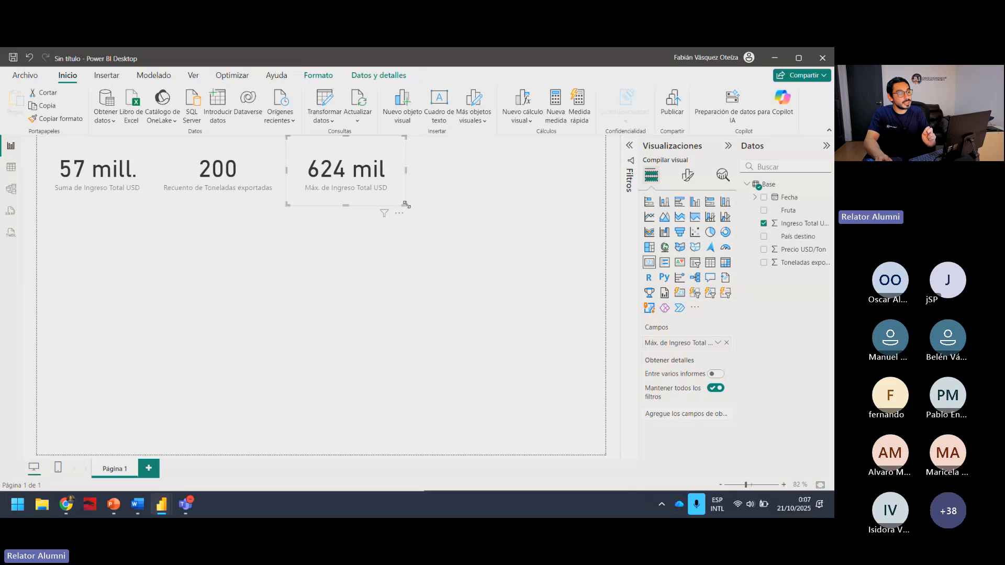
pyautogui.moveTo(406, 204); pyautogui.dragTo(428, 228)
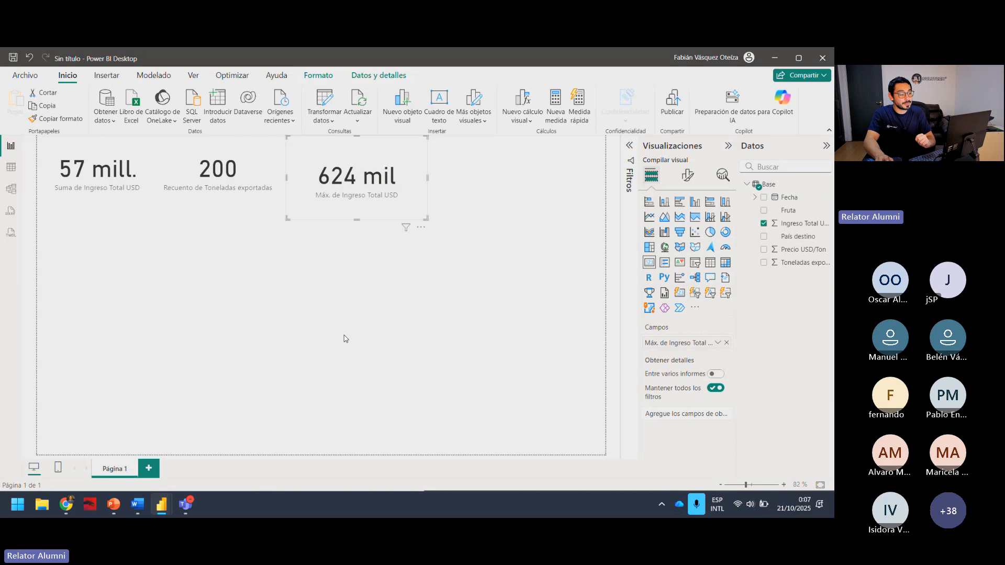
# Delete the third card, the one showing the maximum Ingreso Total USD, from the page.
pyautogui.click(343, 335)
pyautogui.click(417, 147)
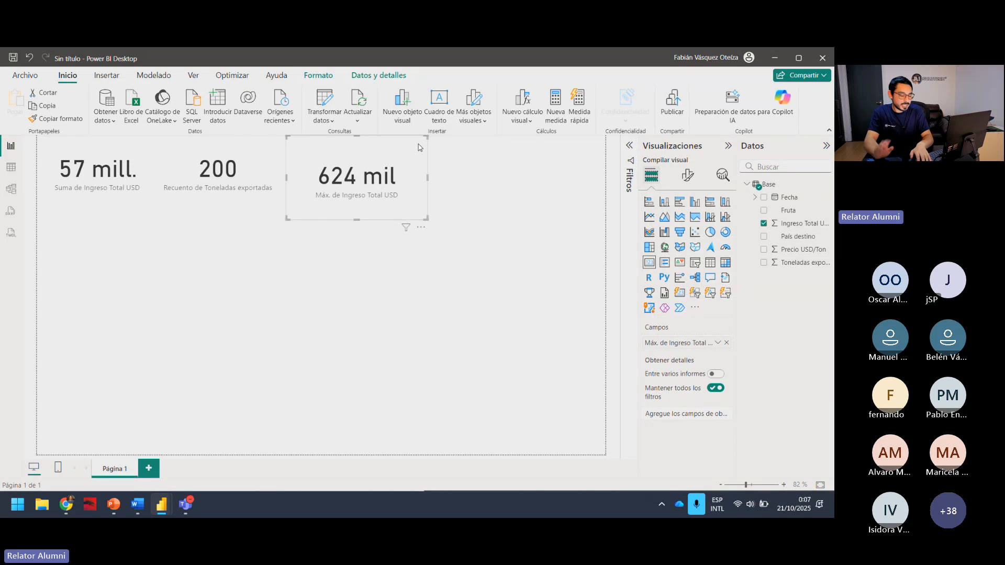
pyautogui.press('Delete')
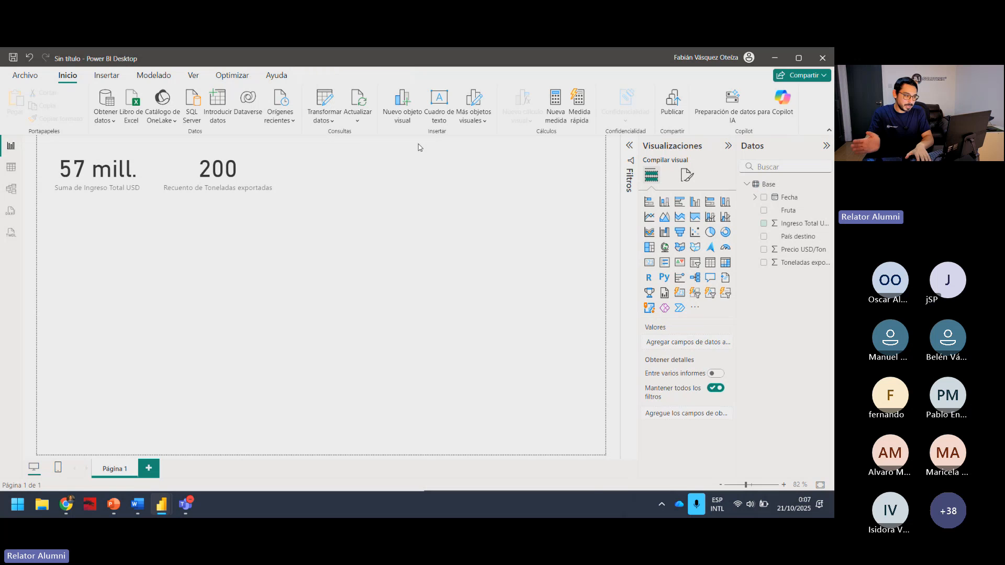
pyautogui.hotkey('alt', 'Tab')
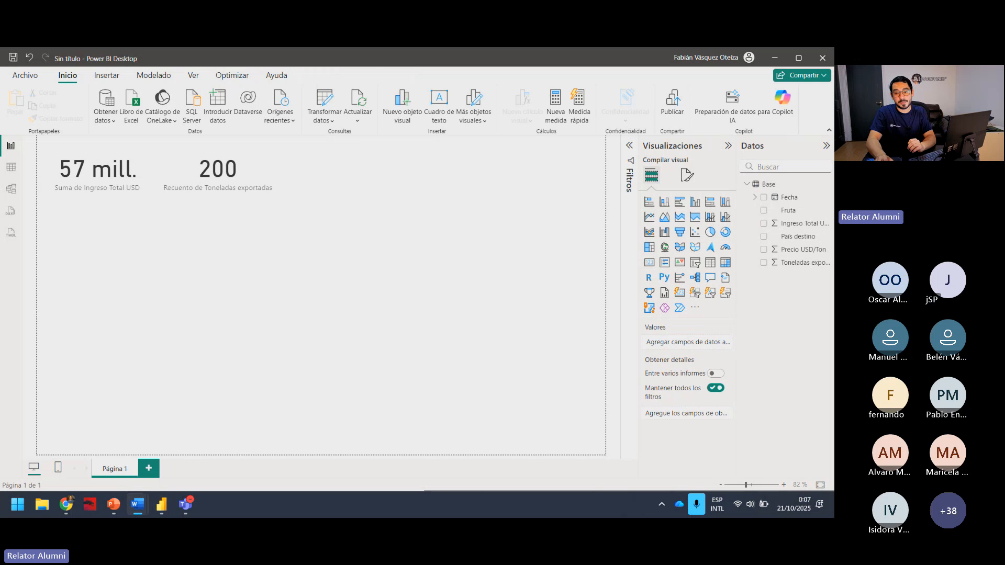
pyautogui.hotkey('alt', 'Tab')
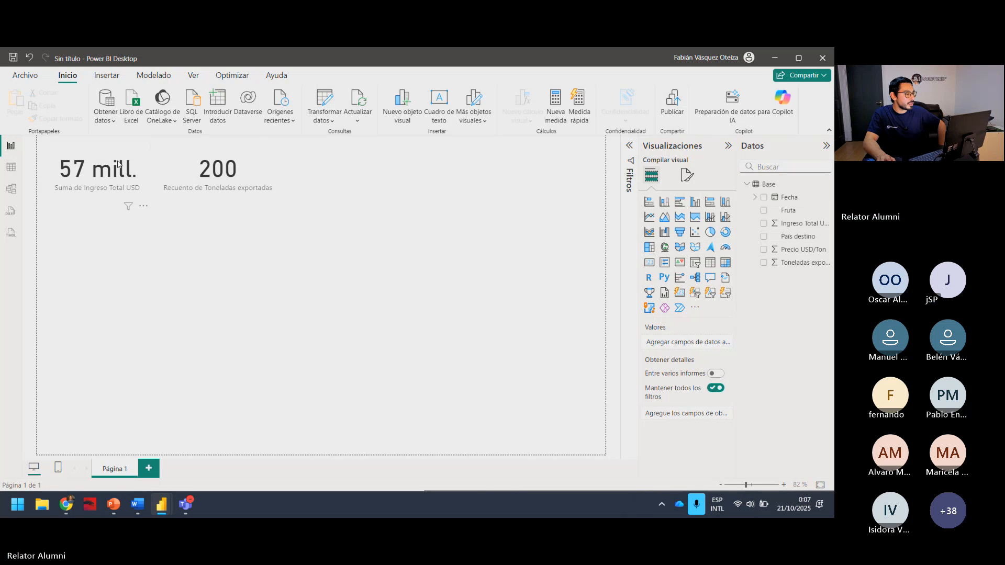
# Check the Precio promedio USD/Ton entry under Métricas principales (KPI) in Respuesta Chat GPT.docx and clear the document window off the report.
pyautogui.click(128, 178)
pyautogui.click(166, 174)
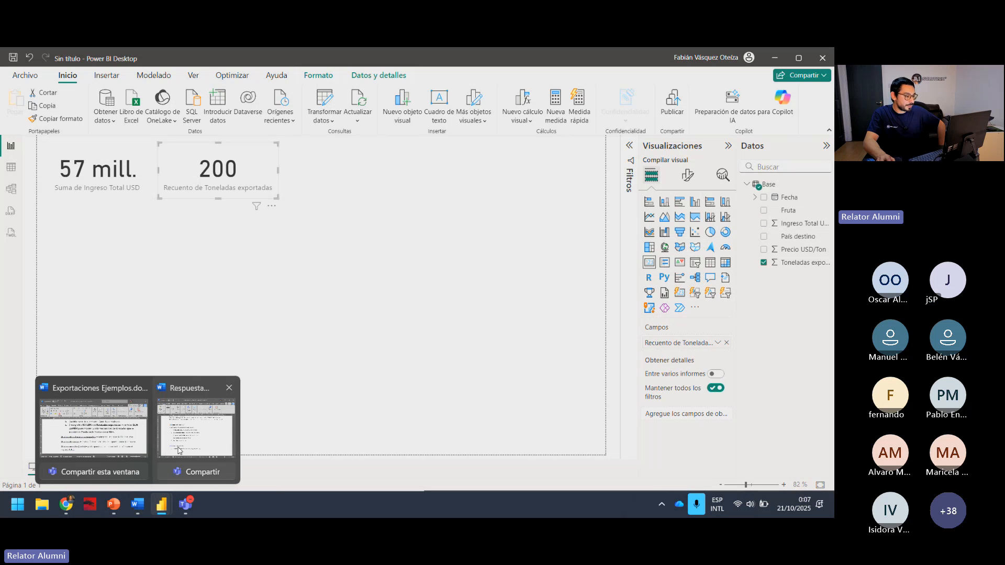
pyautogui.click(138, 504)
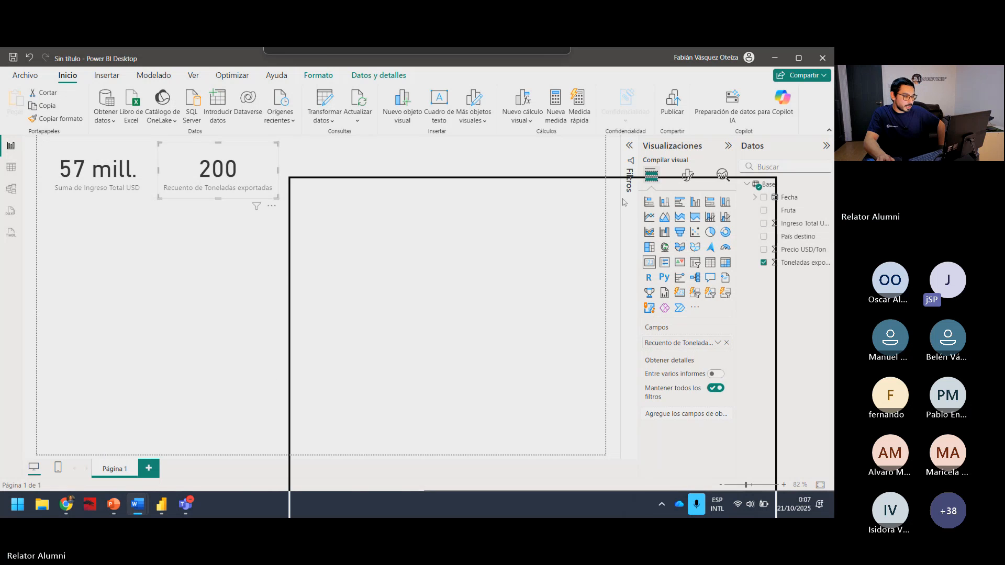
pyautogui.moveTo(357, 392); pyautogui.dragTo(460, 392)
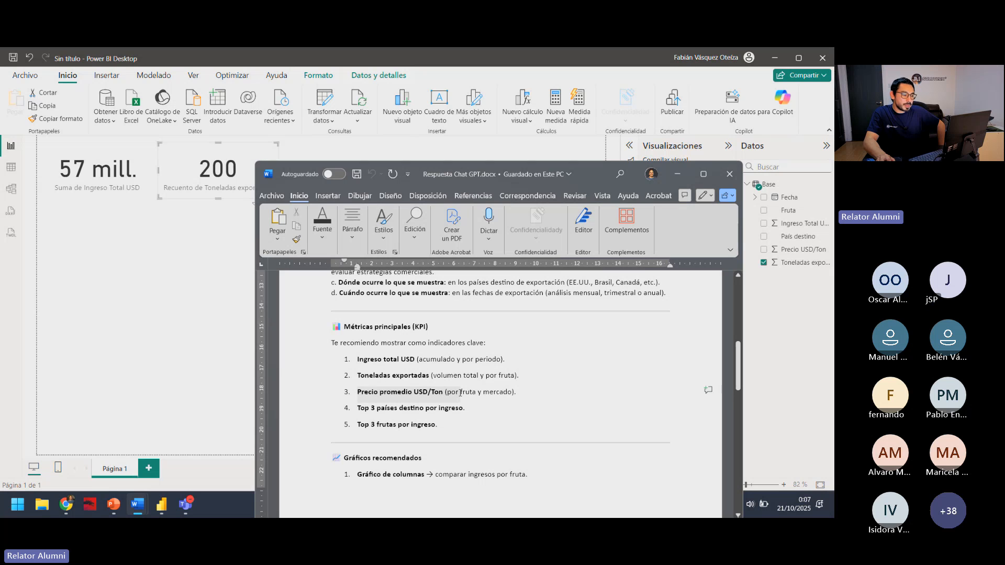
pyautogui.click(460, 392)
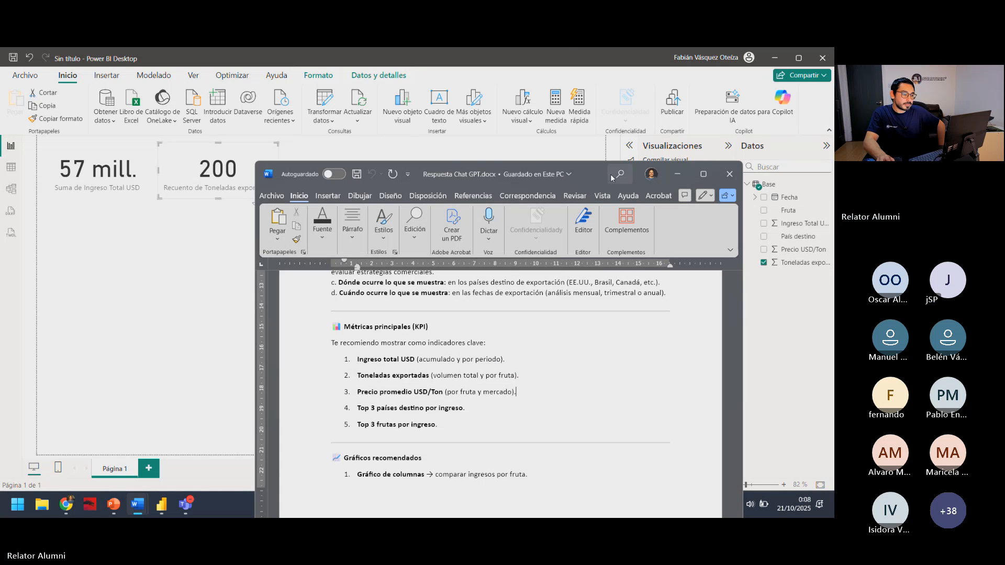
pyautogui.moveTo(588, 168); pyautogui.dragTo(560, 166)
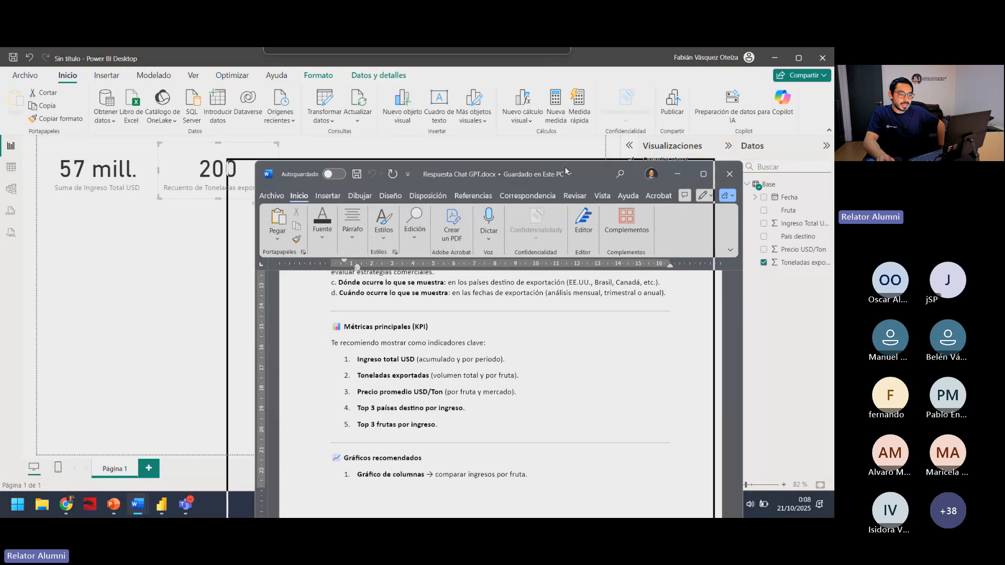
pyautogui.click(649, 172)
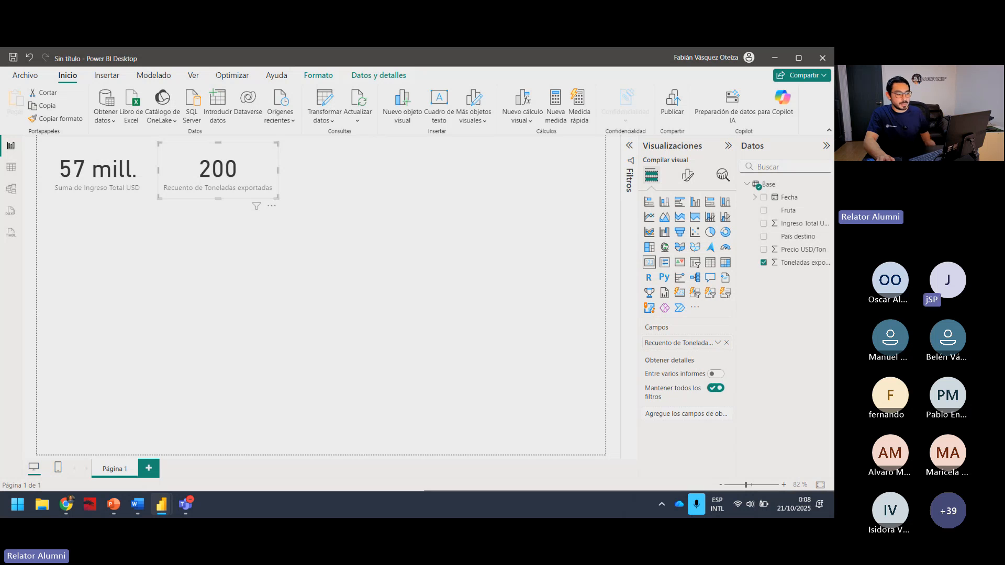
# Add a third card beside the existing two, fill it with Precio USD/Ton and set its aggregation to Promedio.
pyautogui.click(487, 270)
pyautogui.click(725, 293)
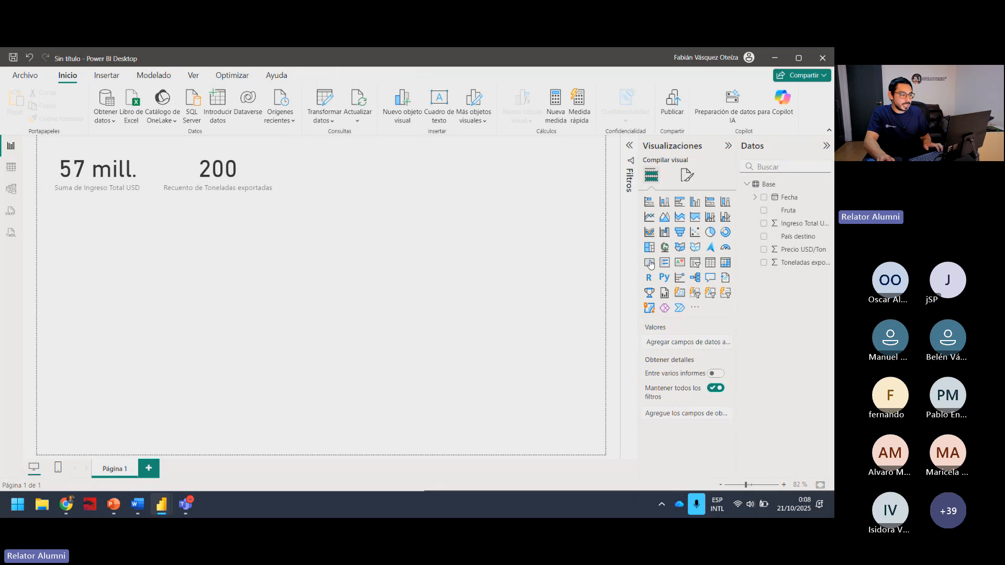
pyautogui.moveTo(125, 247); pyautogui.dragTo(381, 163)
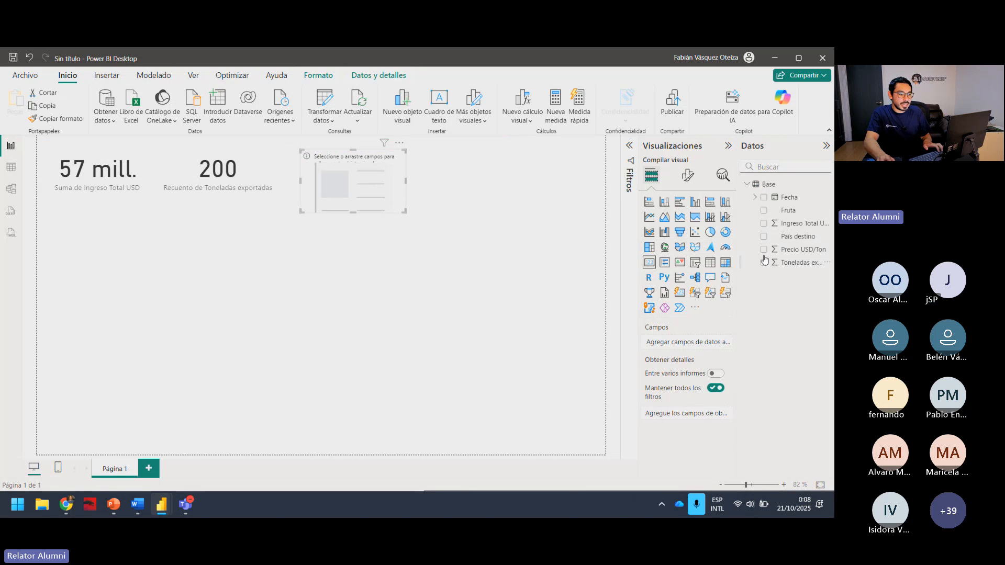
pyautogui.click(799, 249)
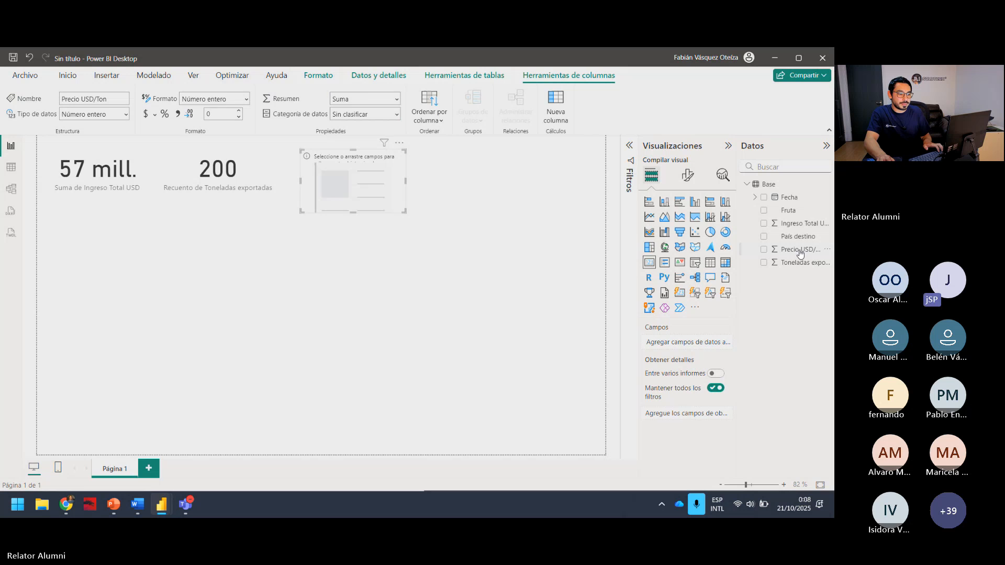
pyautogui.click(765, 251)
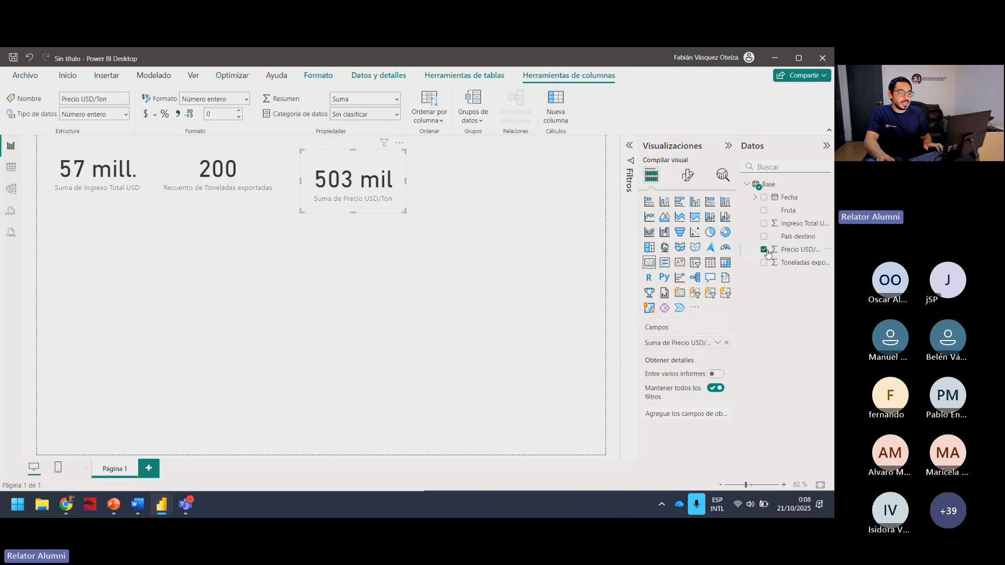
pyautogui.click(718, 342)
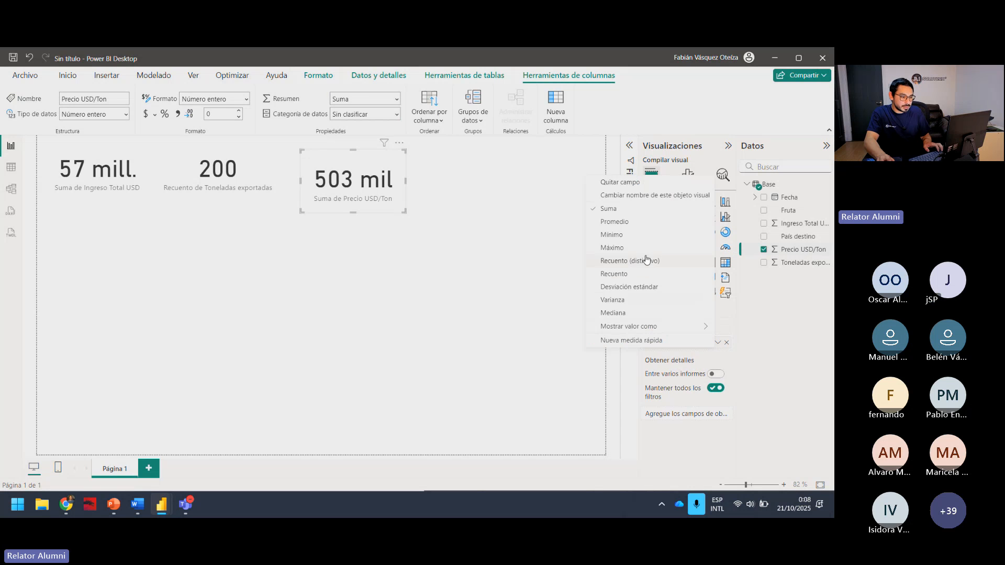
pyautogui.click(626, 225)
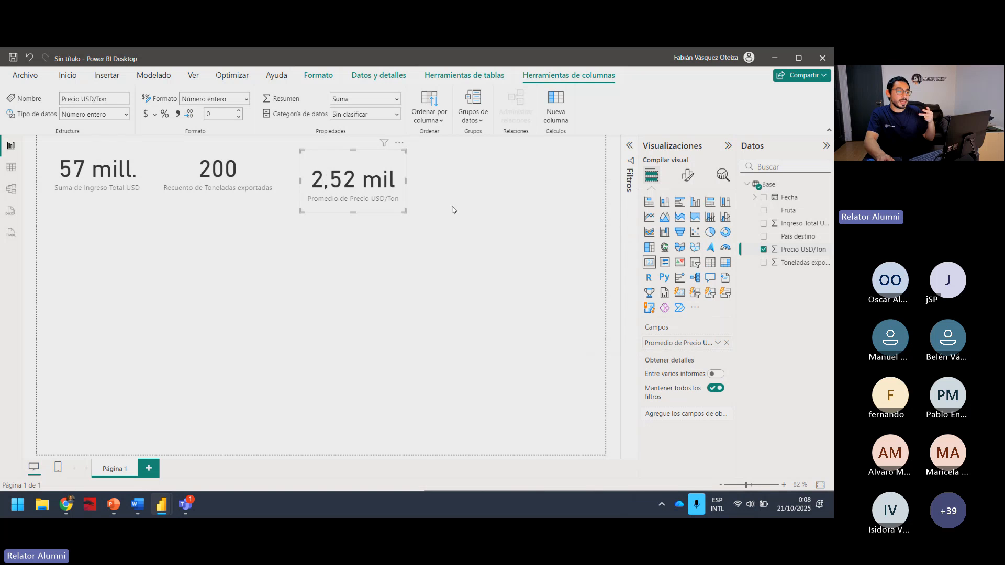
# Widen the Precio USD/Ton card and align it in the row with the other two cards.
pyautogui.moveTo(404, 212); pyautogui.dragTo(484, 198)
pyautogui.click(486, 257)
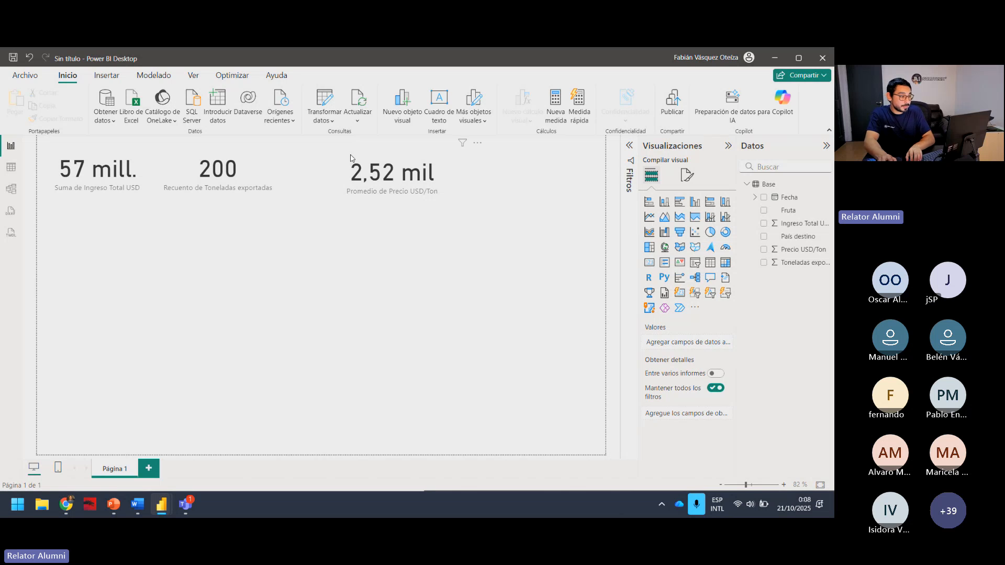
pyautogui.moveTo(345, 169)
pyautogui.mouseDown()
pyautogui.moveTo(304, 167)
pyautogui.moveTo(351, 170)
pyautogui.mouseUp()
pyautogui.click(418, 338)
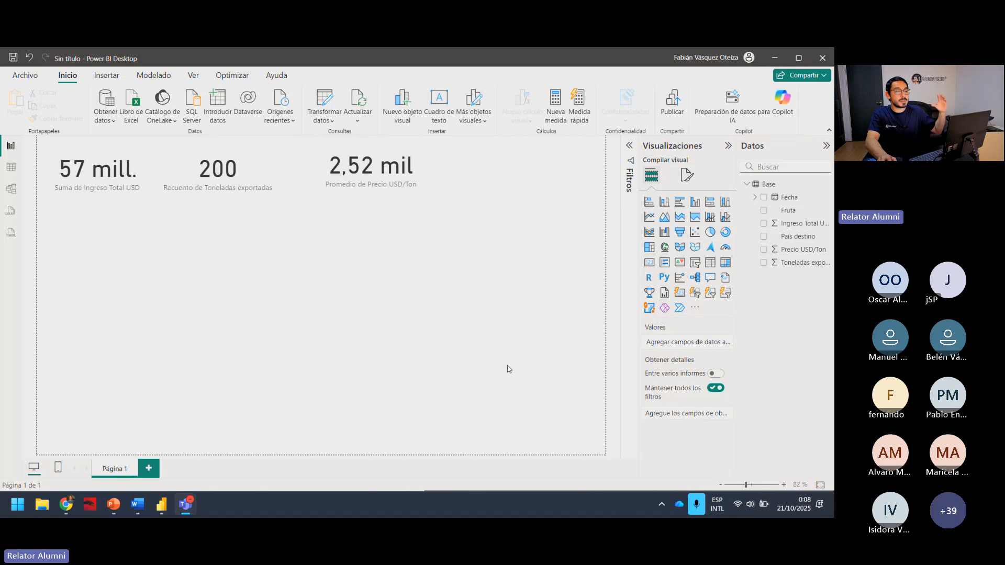
# Read the Gráfico de columnas recommendation under Gráficos recomendados in Respuesta Chat GPT.docx and return to the Power BI report.
pyautogui.moveTo(145, 509)
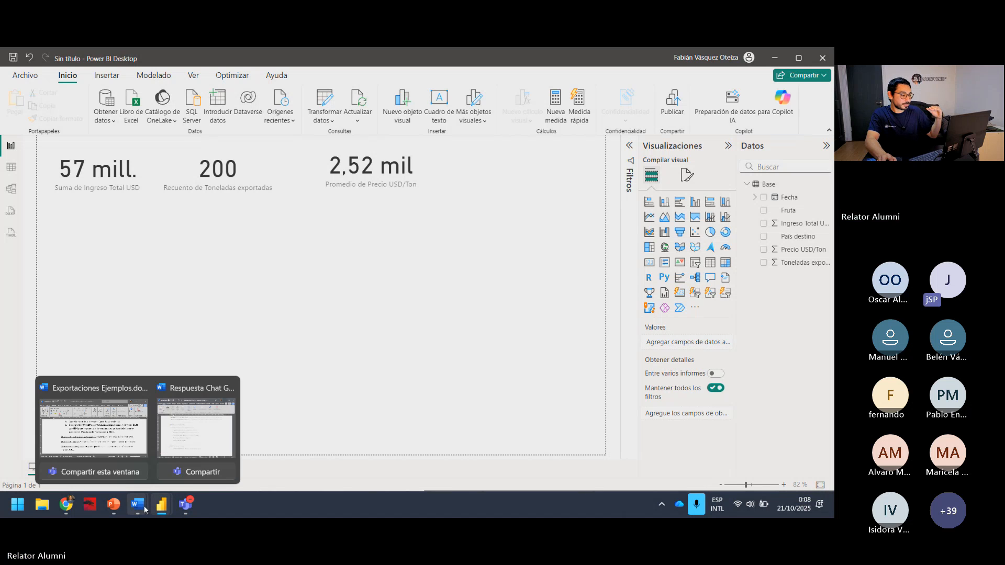
pyautogui.click(195, 434)
pyautogui.scroll(-5, 351, 375)
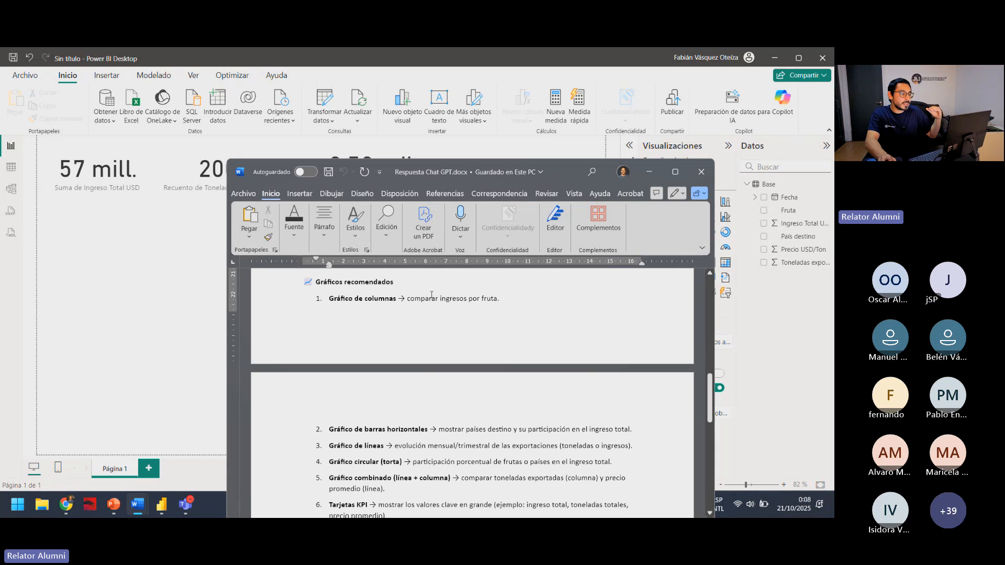
pyautogui.moveTo(480, 297); pyautogui.dragTo(435, 302)
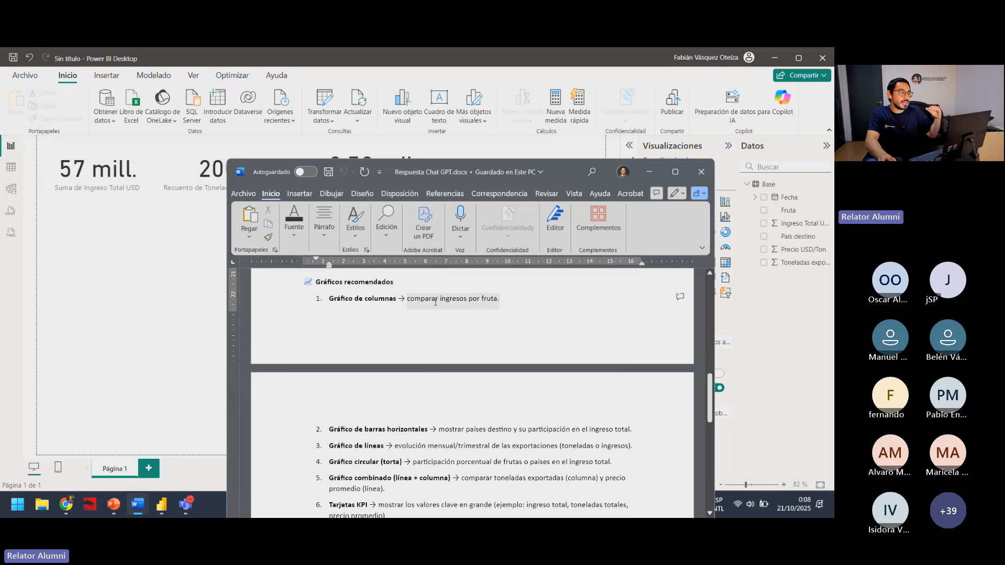
pyautogui.click(175, 337)
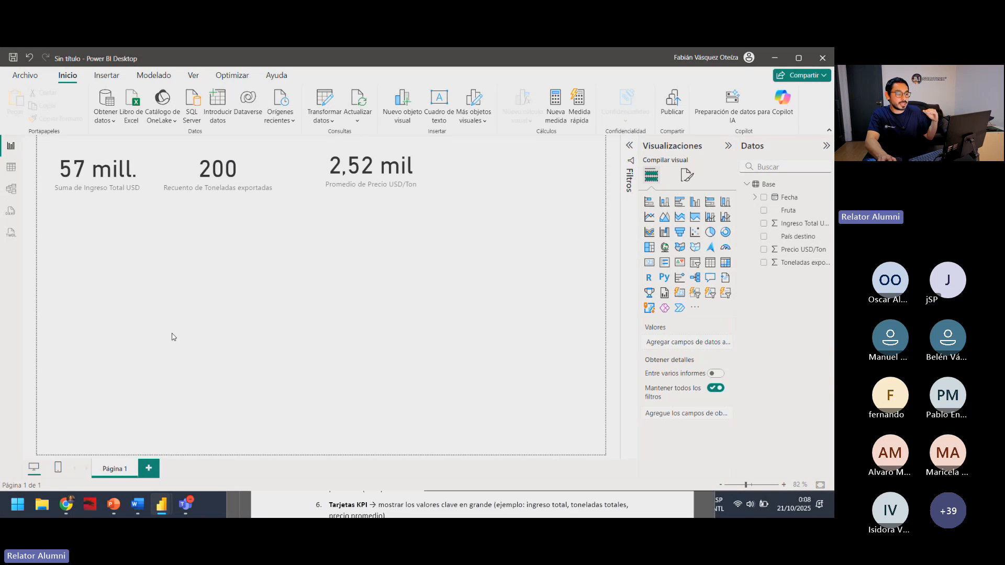
# Insert a clustered column chart showing Ingreso Total USD by Fruta.
pyautogui.click(695, 202)
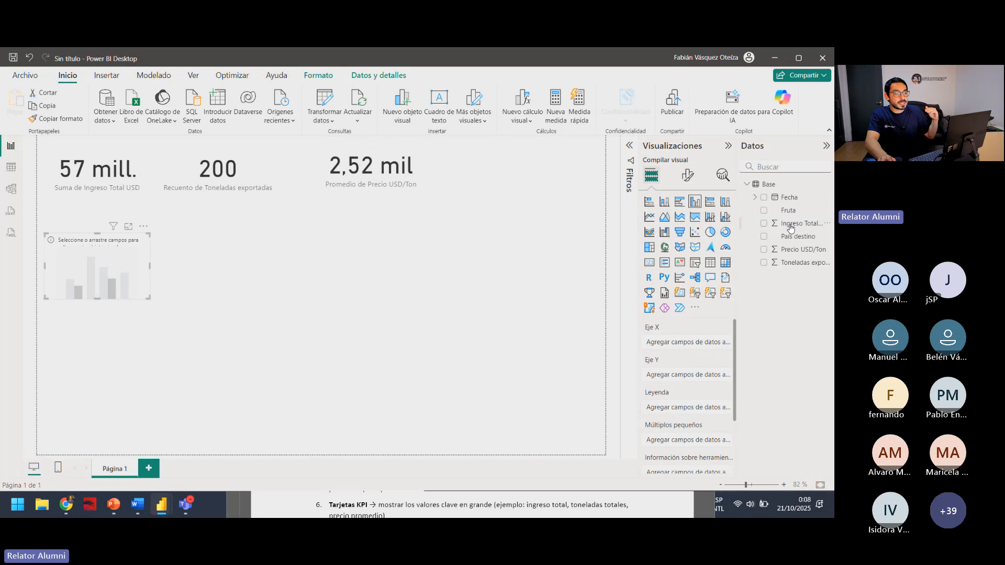
pyautogui.click(764, 224)
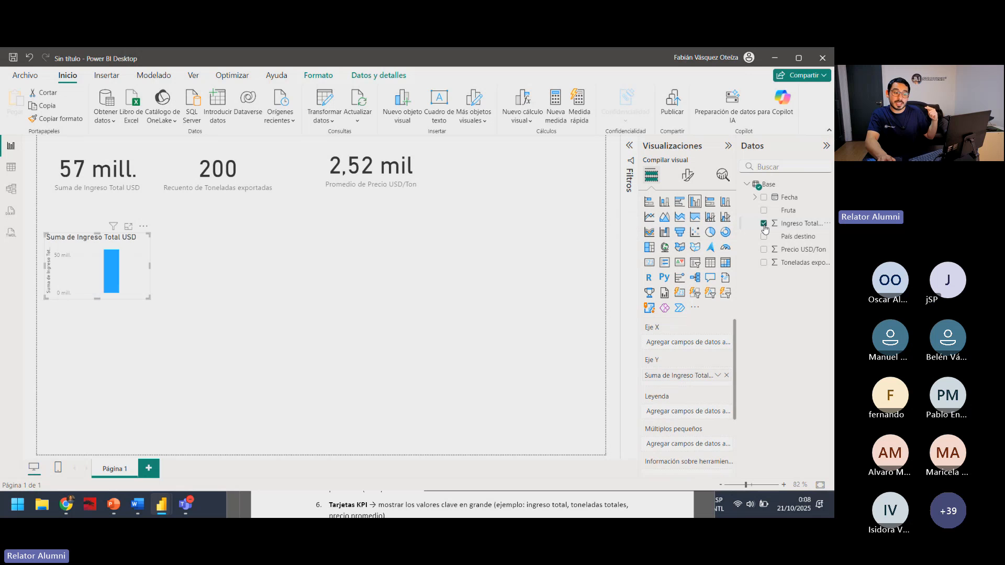
pyautogui.click(763, 210)
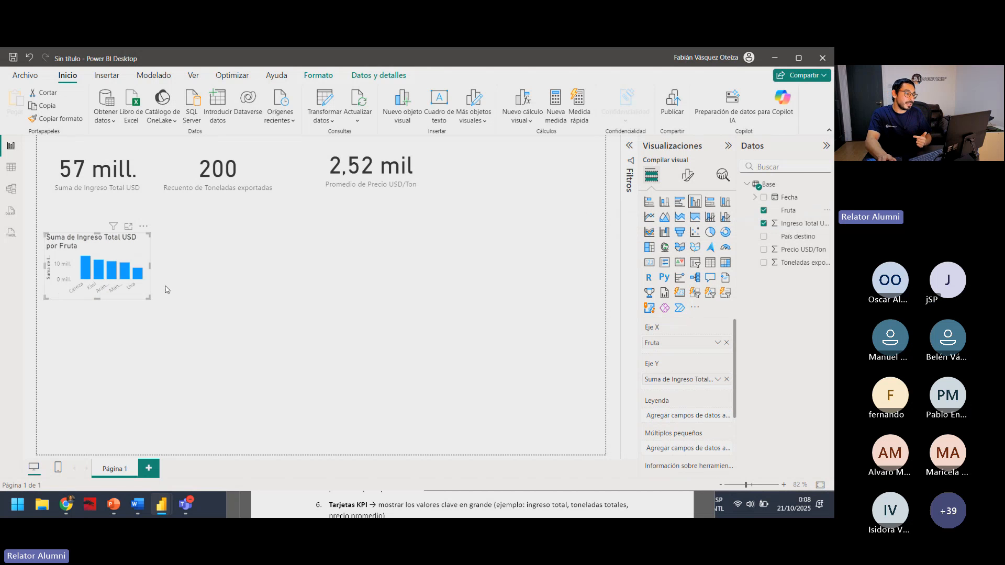
# Enlarge the column chart of income by fruit and position it just below the first two cards.
pyautogui.moveTo(149, 298); pyautogui.dragTo(333, 325)
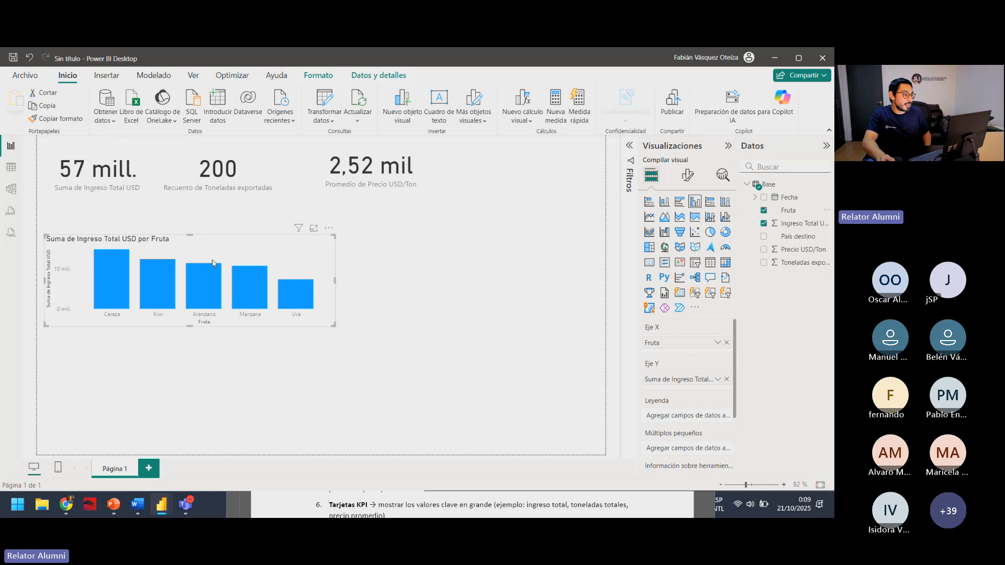
pyautogui.moveTo(216, 242)
pyautogui.mouseDown()
pyautogui.moveTo(209, 229)
pyautogui.moveTo(223, 229)
pyautogui.mouseUp()
pyautogui.moveTo(342, 313); pyautogui.dragTo(310, 340)
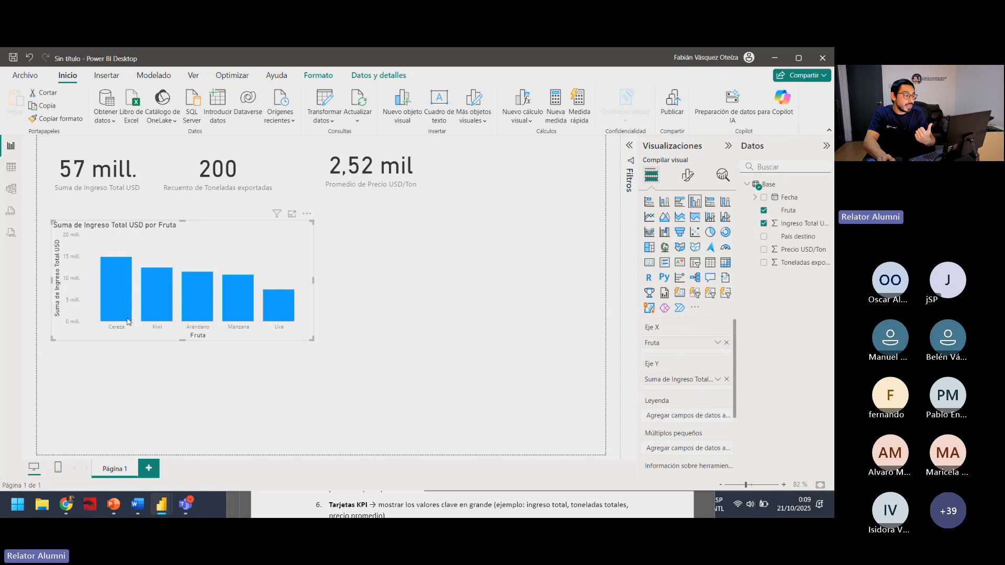
pyautogui.moveTo(114, 288)
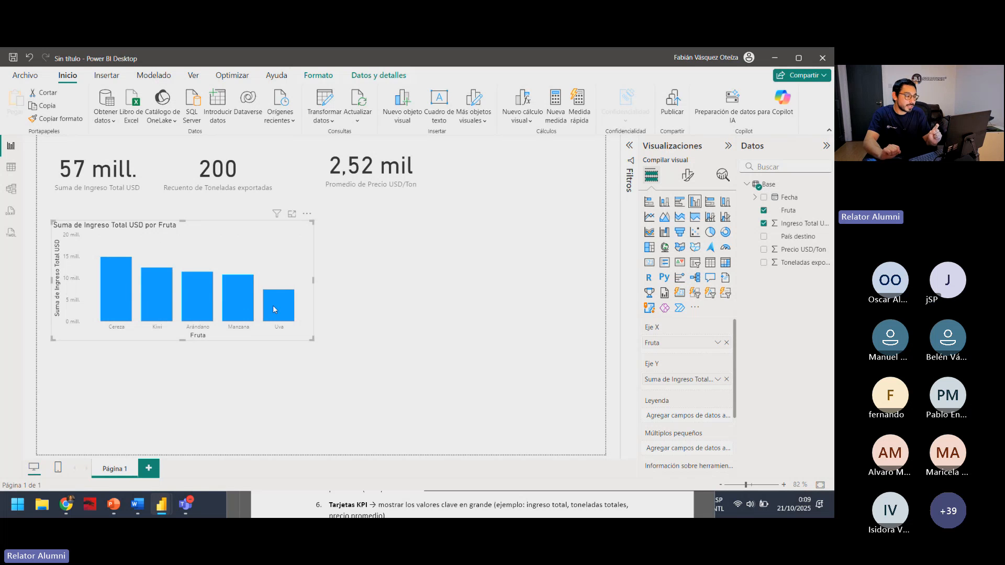
pyautogui.moveTo(270, 310)
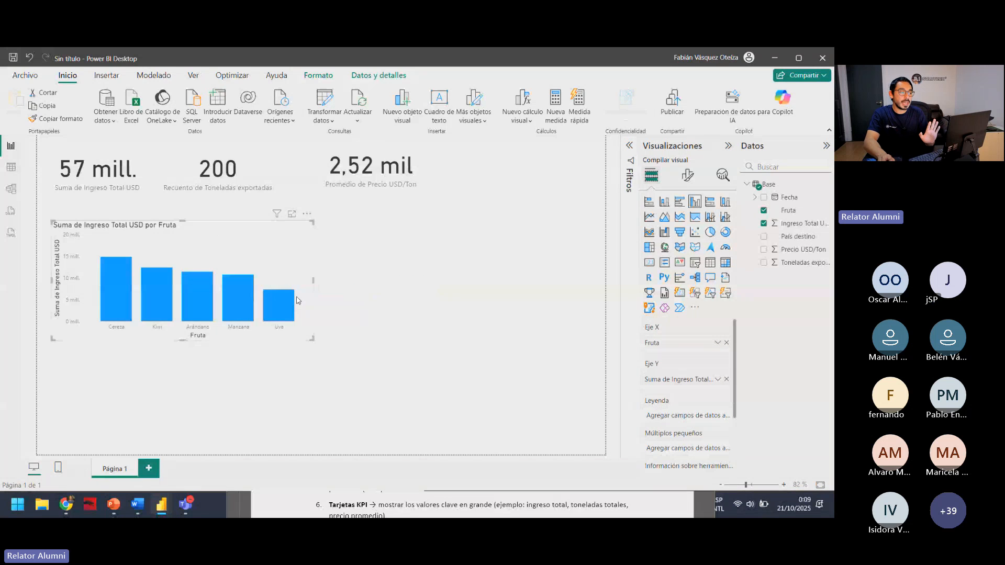
pyautogui.moveTo(268, 258); pyautogui.dragTo(265, 251)
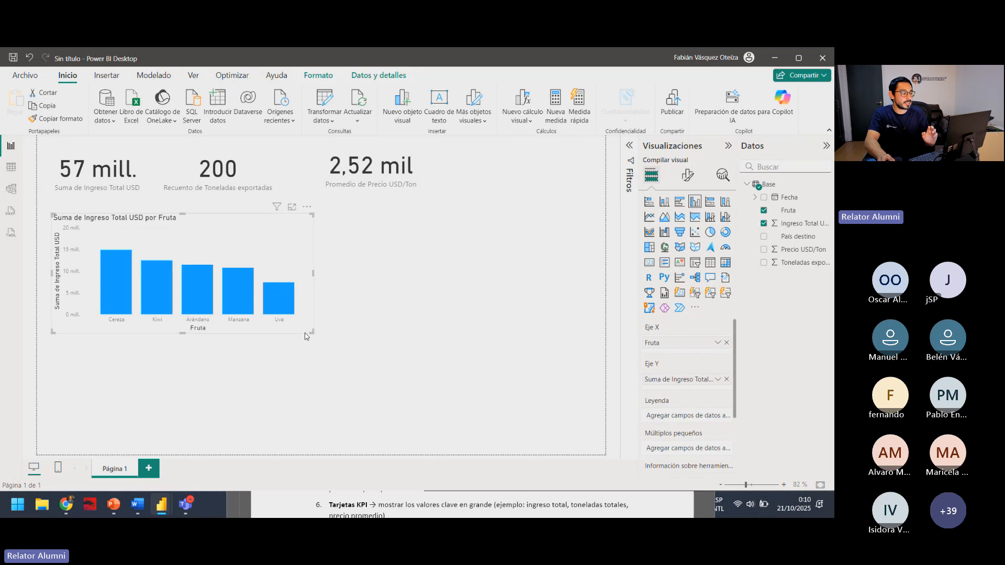
pyautogui.moveTo(306, 334); pyautogui.dragTo(271, 340)
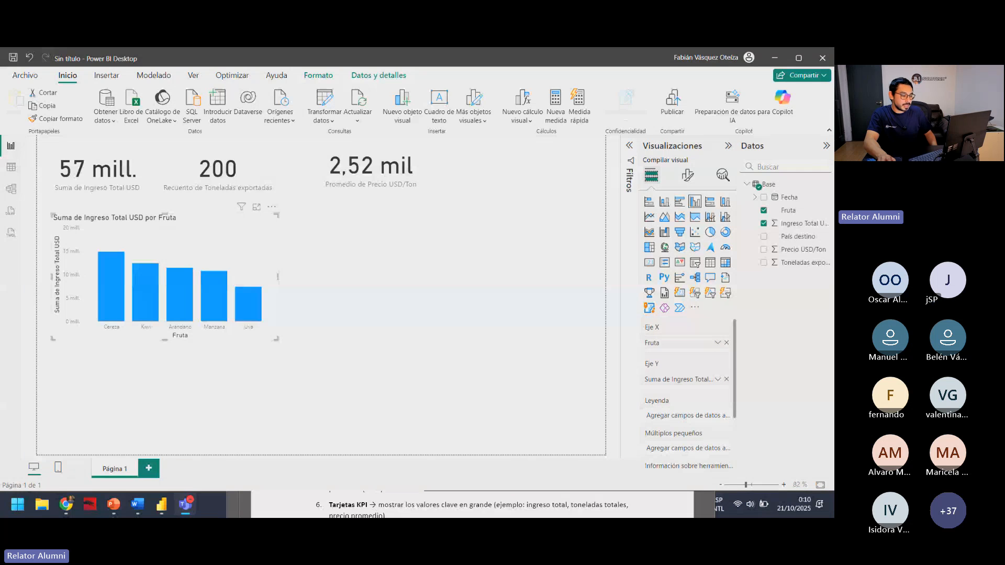
# Review the remaining Gráficos recomendados in Respuesta Chat GPT.docx, especially bar and line charts, and return to the Power BI report.
pyautogui.hotkey('alt', 'Tab')
pyautogui.scroll(-1, 371, 419)
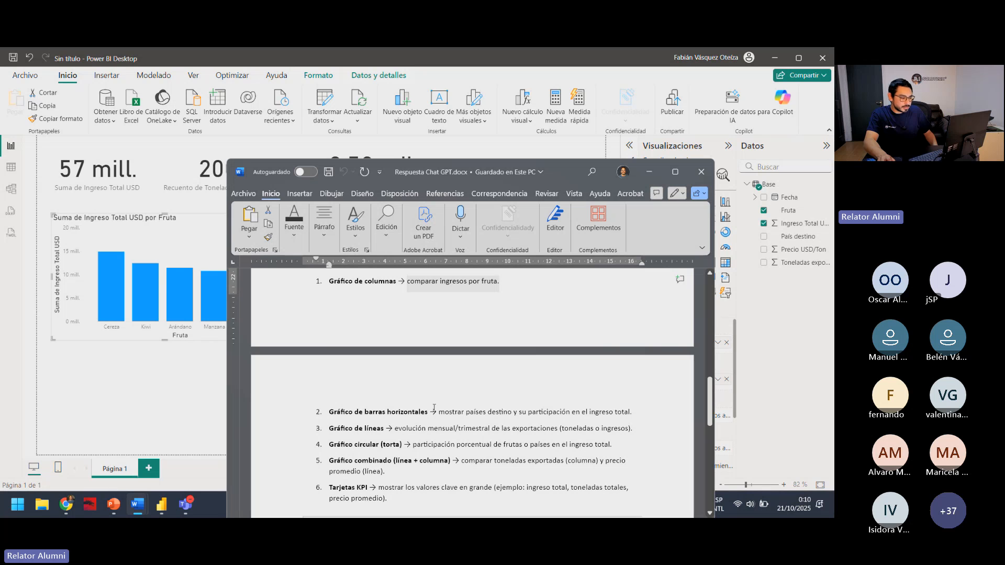
pyautogui.scroll(-1, 418, 406)
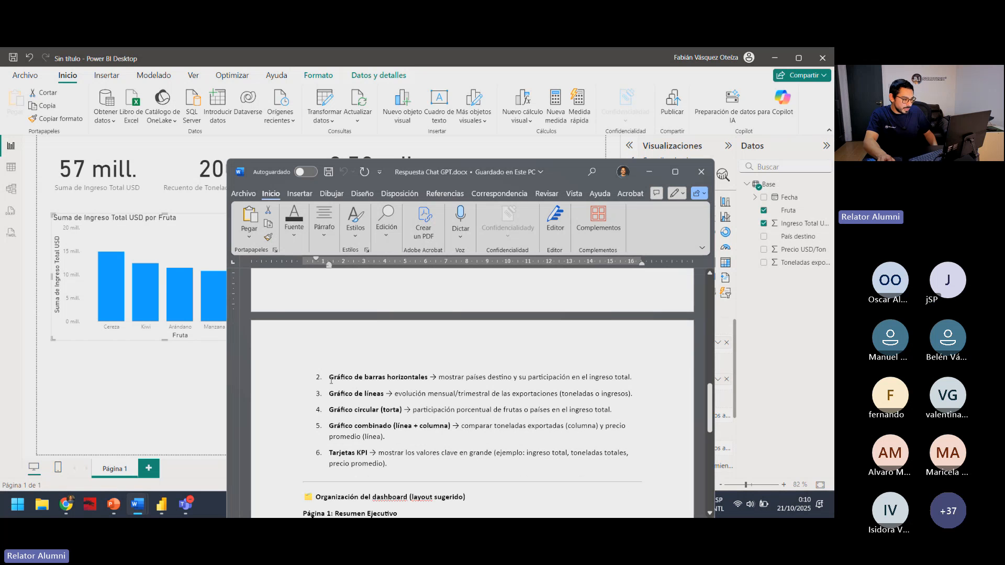
pyautogui.moveTo(329, 377); pyautogui.dragTo(434, 366)
pyautogui.scroll(-1, 382, 393)
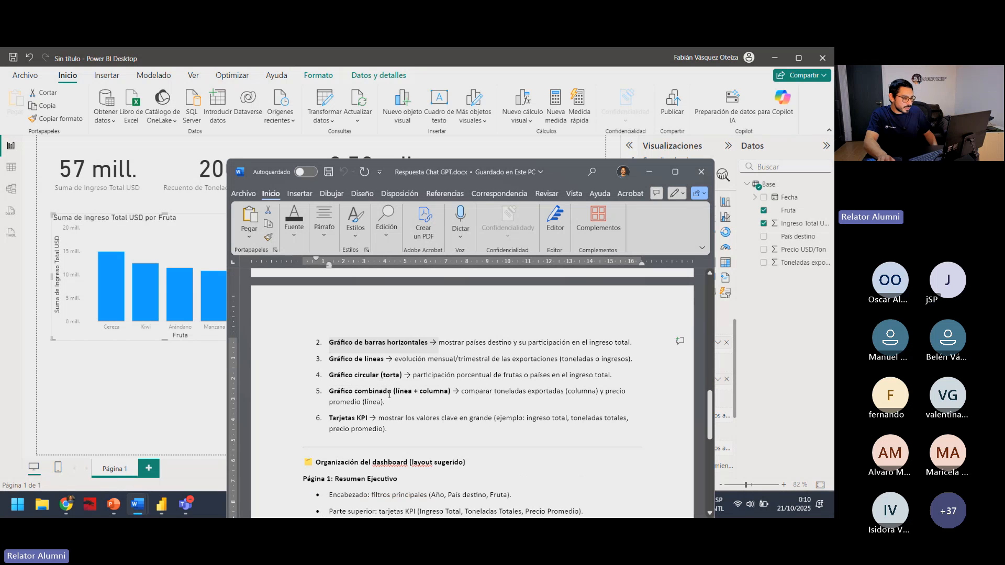
pyautogui.click(364, 359)
pyautogui.moveTo(336, 360); pyautogui.dragTo(510, 362)
pyautogui.click(479, 360)
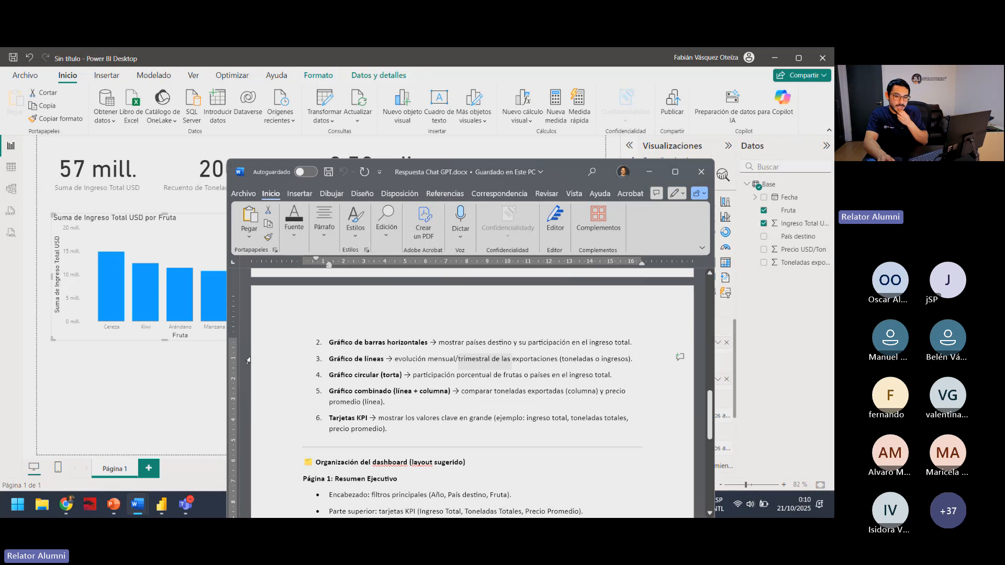
pyautogui.click(188, 365)
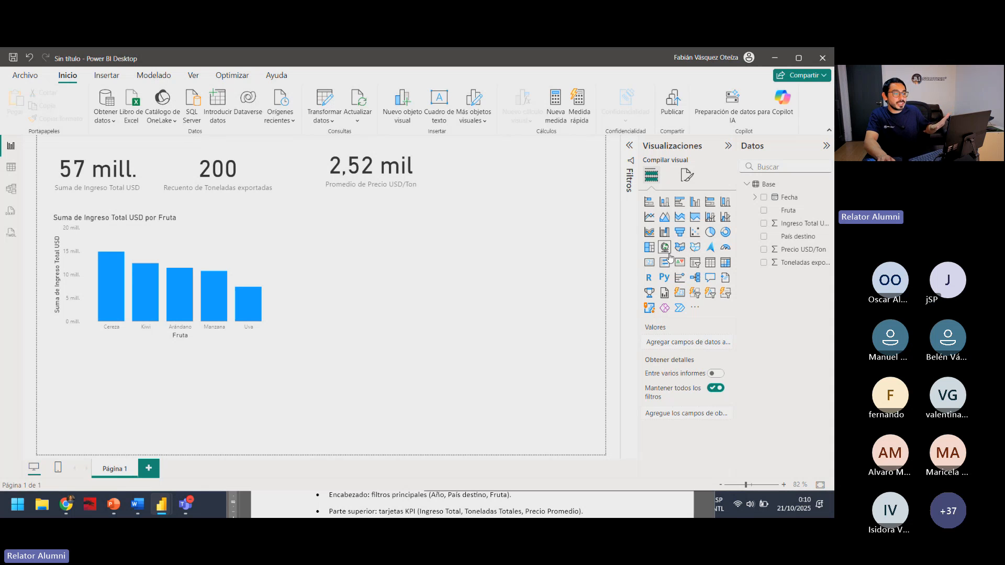
# Insert an enlarged line chart beside the column chart and plot Ingreso Total USD by Fecha.
pyautogui.click(649, 217)
pyautogui.moveTo(237, 374); pyautogui.dragTo(493, 242)
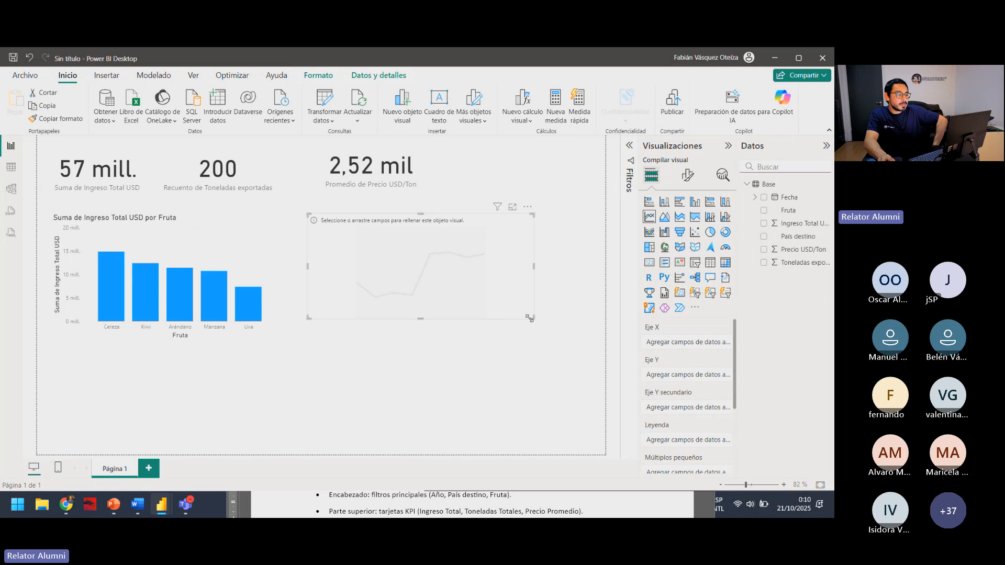
pyautogui.moveTo(529, 317); pyautogui.dragTo(559, 332)
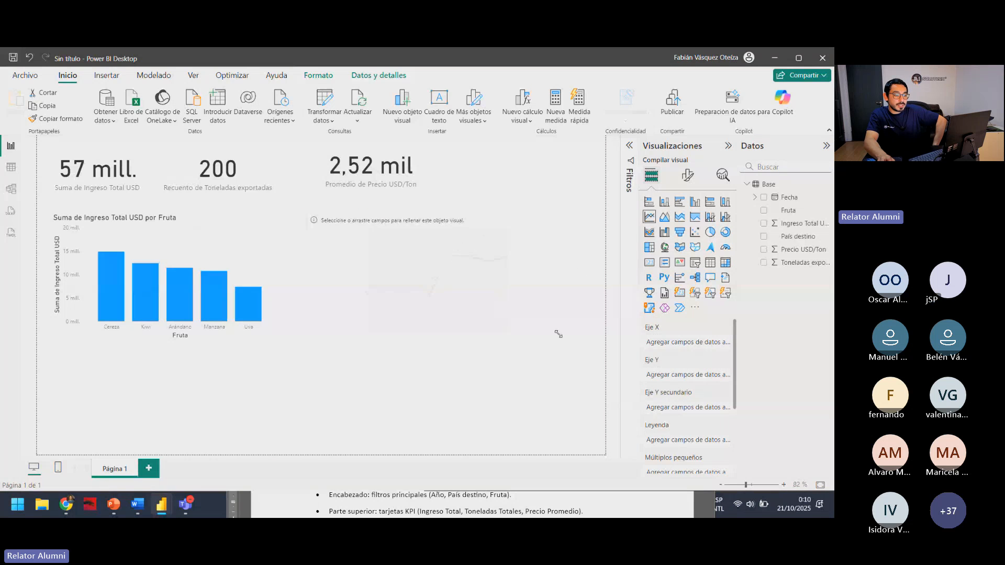
pyautogui.click(763, 224)
pyautogui.click(764, 198)
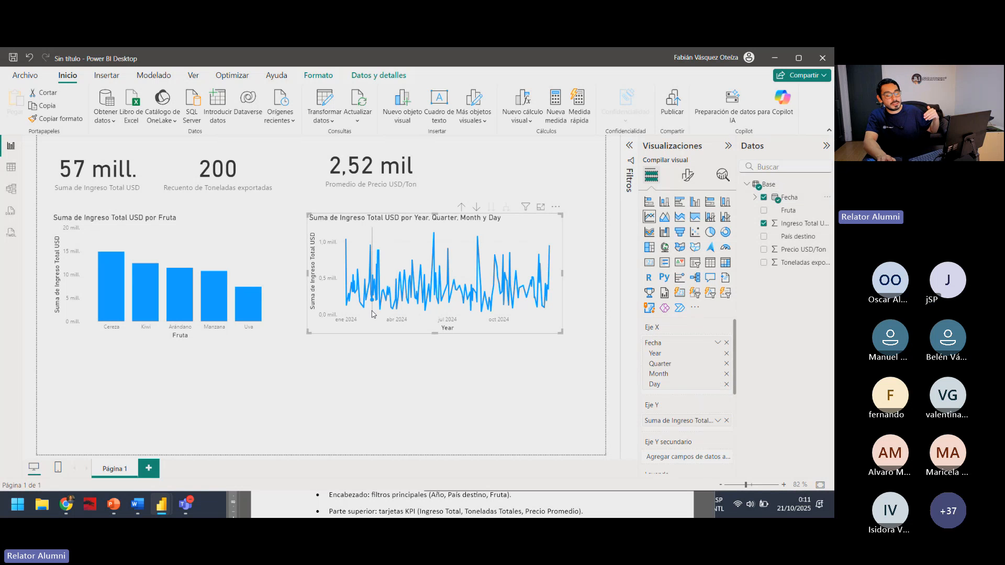
pyautogui.moveTo(373, 314)
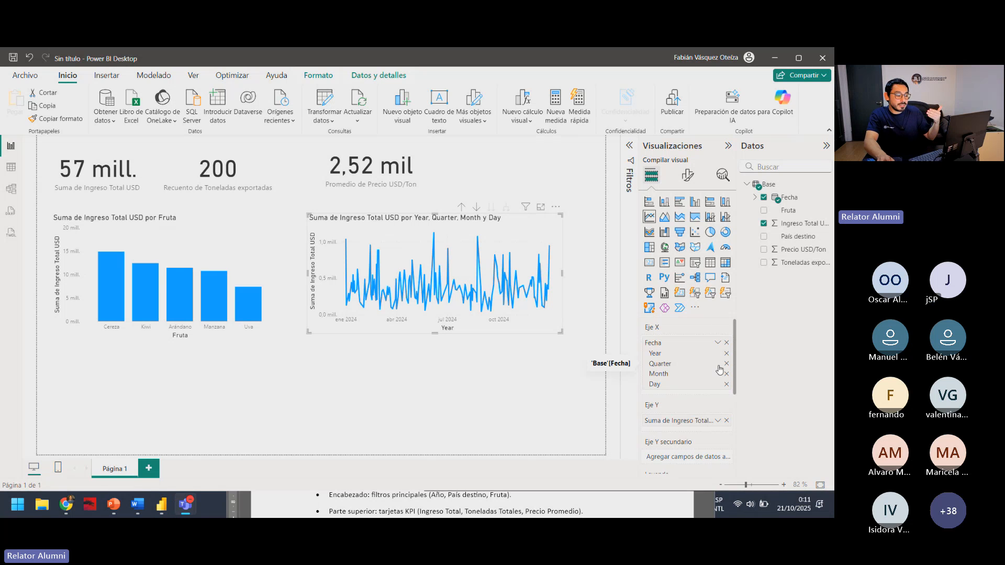
# Check the period suggested for the Gráfico de líneas in Respuesta Chat GPT.docx and minimize the document.
pyautogui.click(137, 505)
pyautogui.click(489, 375)
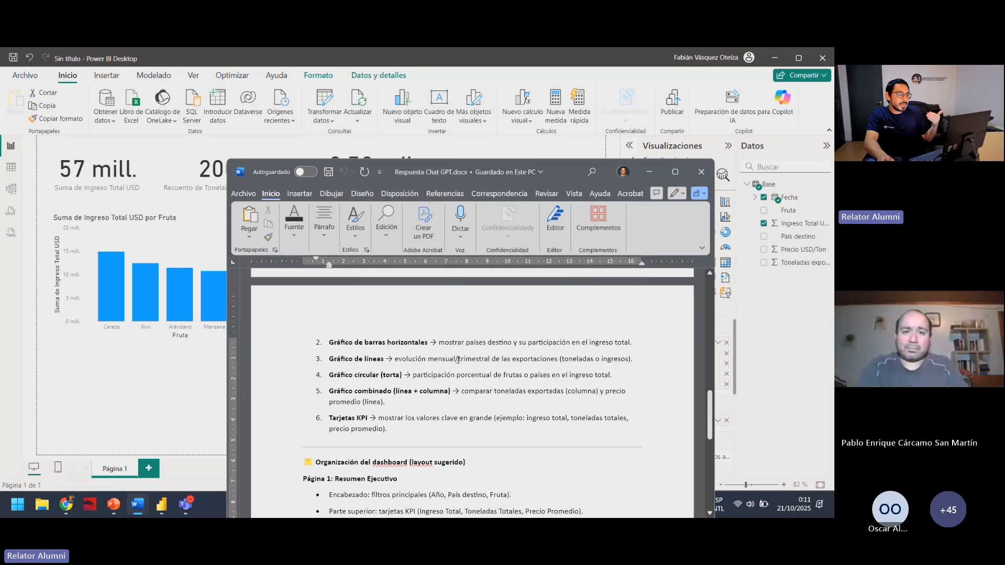
pyautogui.click(510, 359)
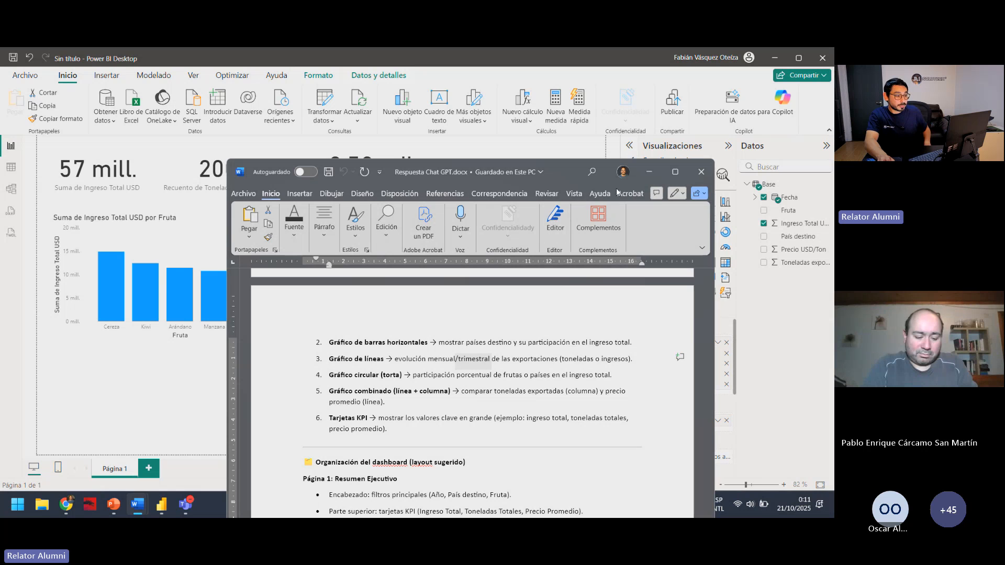
pyautogui.click(649, 171)
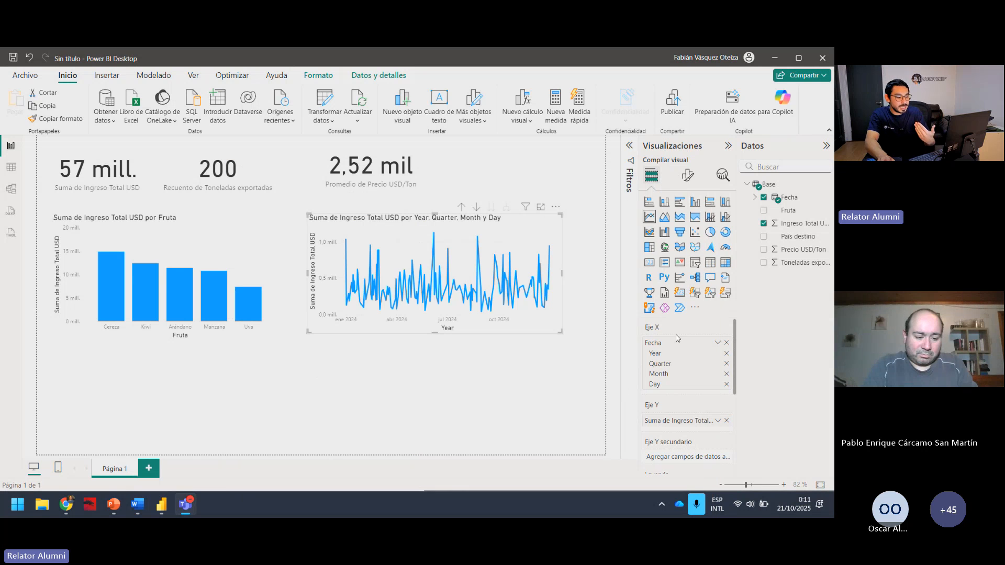
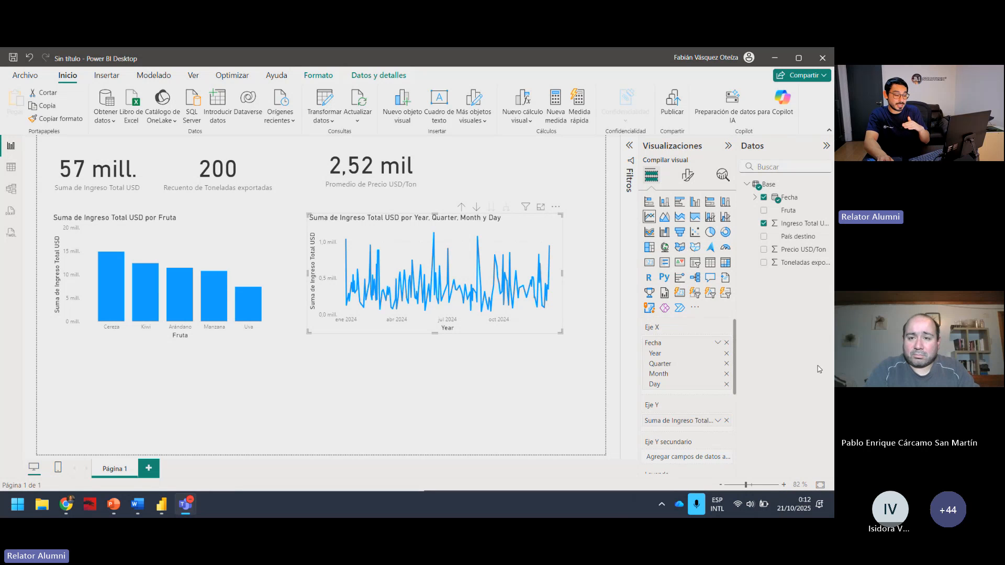
# Remove the Day, Month and Year levels of Fecha from the line chart's X axis and shift the chart slightly up and left.
pyautogui.click(726, 385)
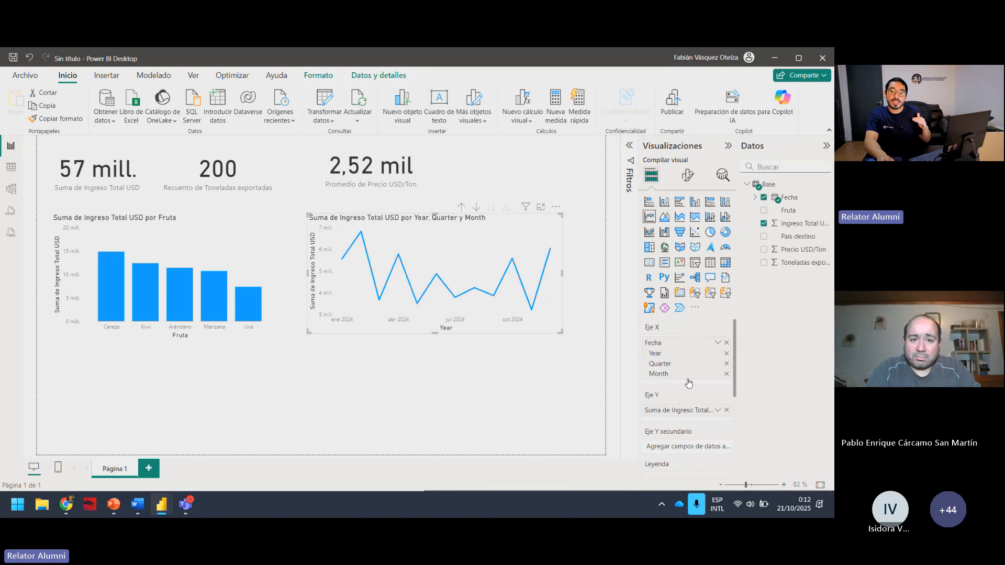
pyautogui.click(725, 374)
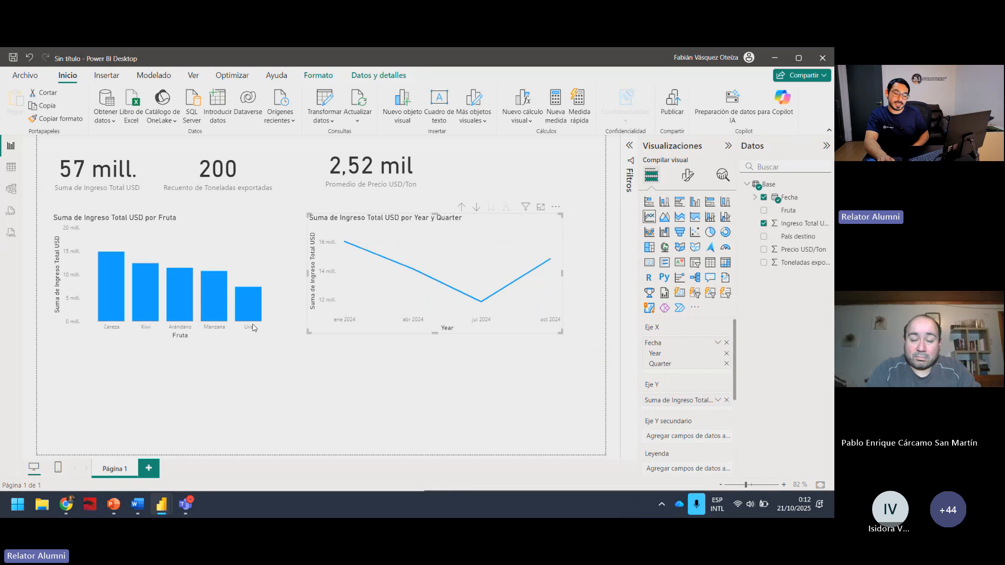
pyautogui.moveTo(373, 230); pyautogui.dragTo(369, 221)
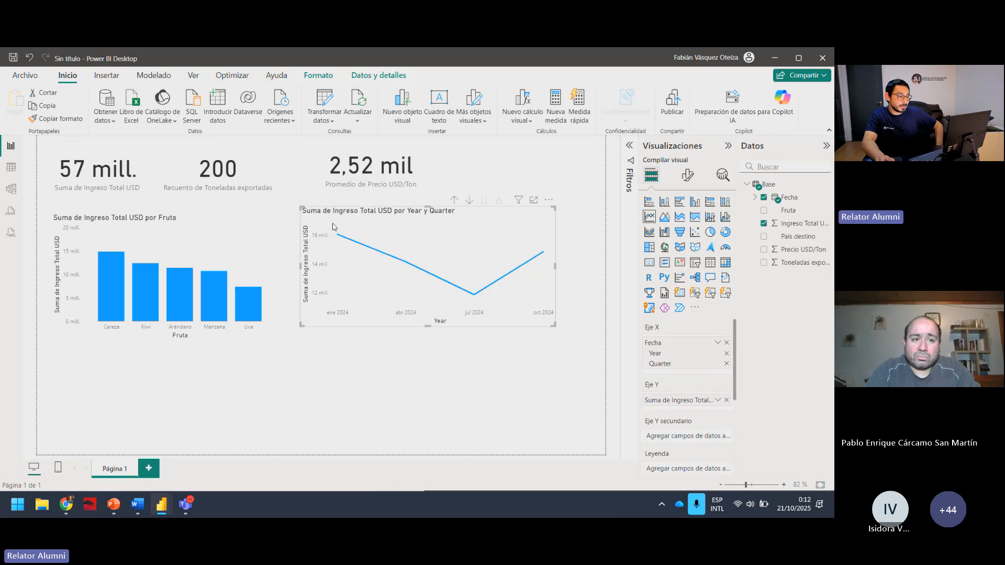
pyautogui.click(352, 345)
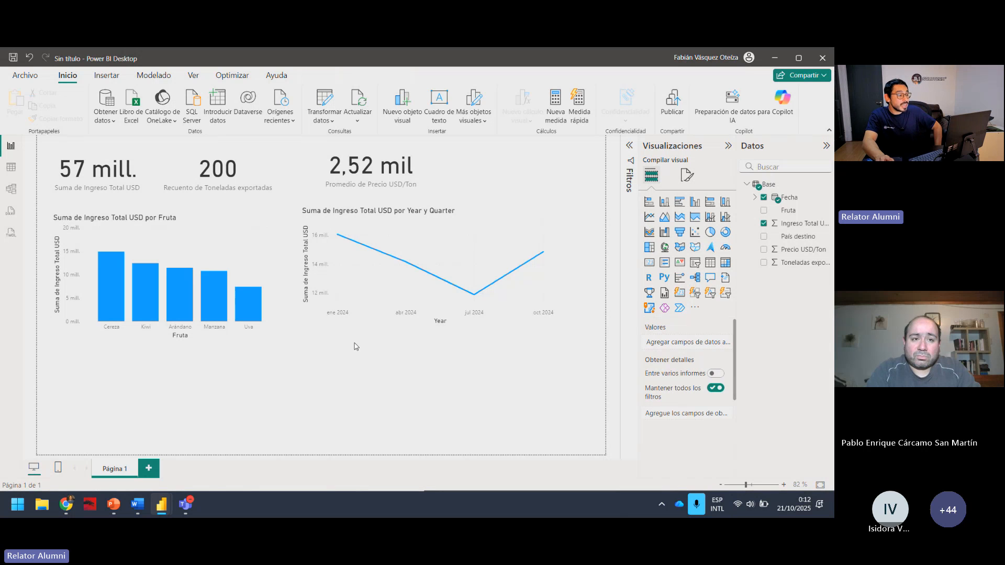
pyautogui.click(497, 319)
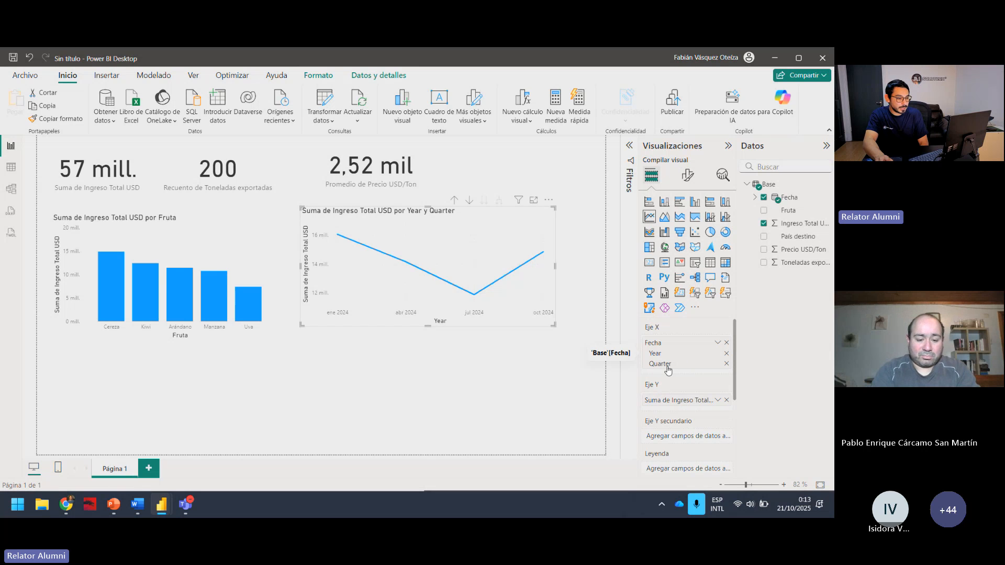
pyautogui.click(725, 354)
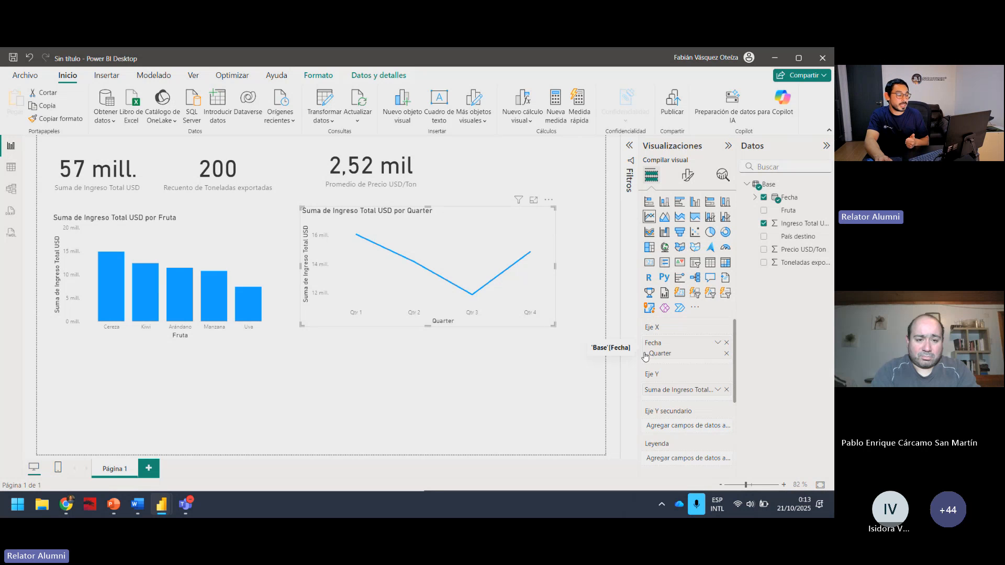
pyautogui.click(503, 363)
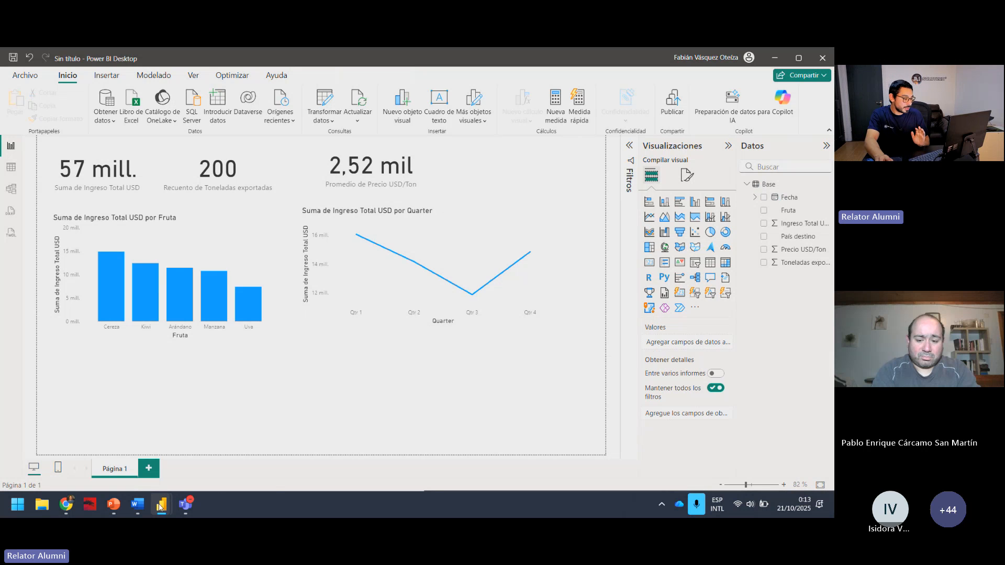
# Check the Gráfico circular (torta) recommendation in Respuesta Chat GPT.docx and minimize the document.
pyautogui.moveTo(138, 505)
pyautogui.click(253, 424)
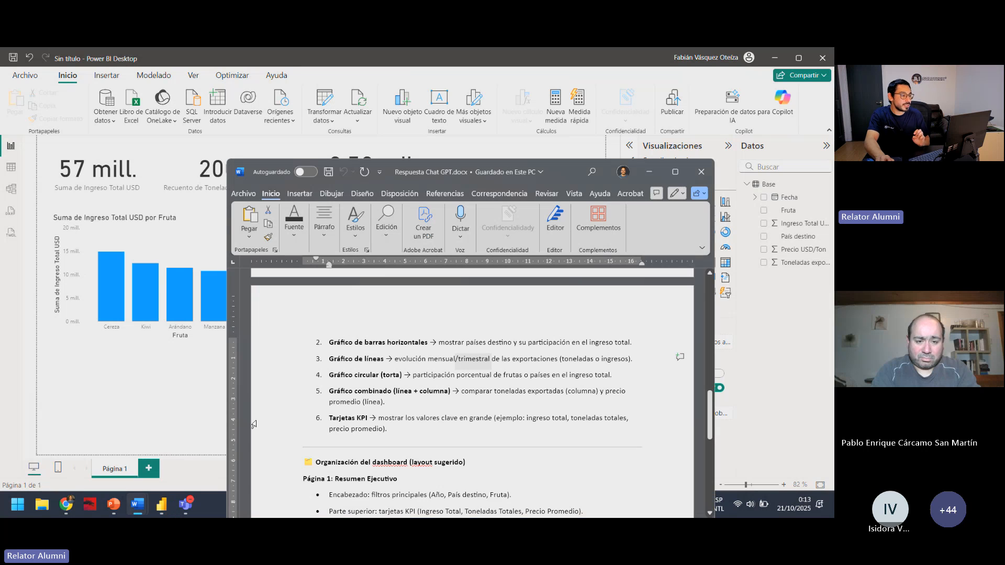
pyautogui.click(436, 411)
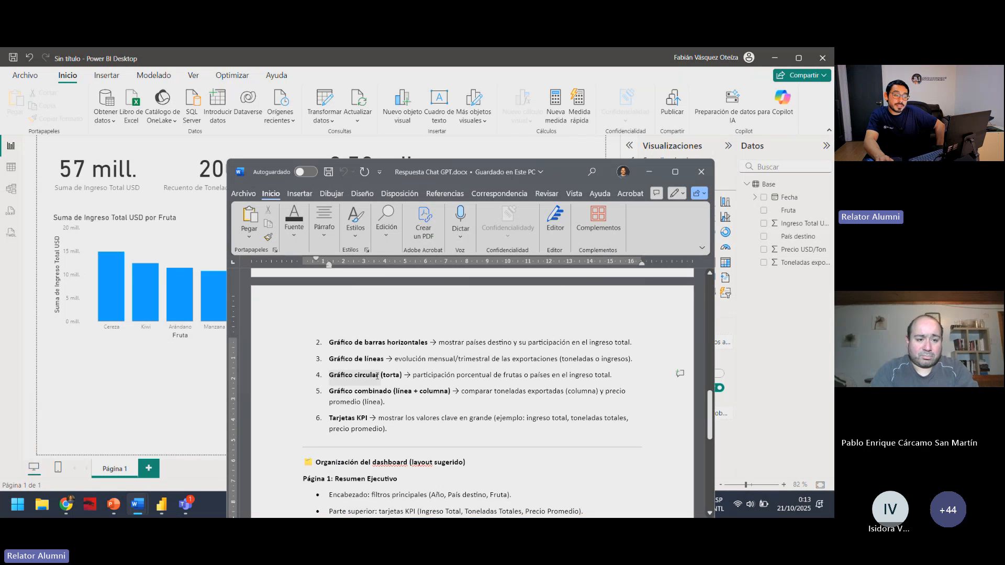
pyautogui.moveTo(418, 374); pyautogui.dragTo(497, 375)
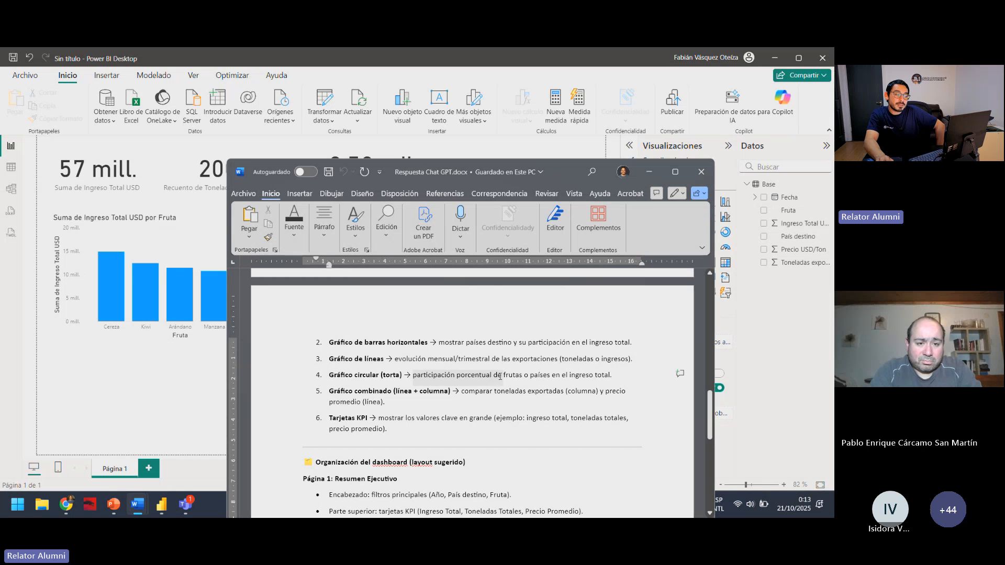
pyautogui.click(600, 321)
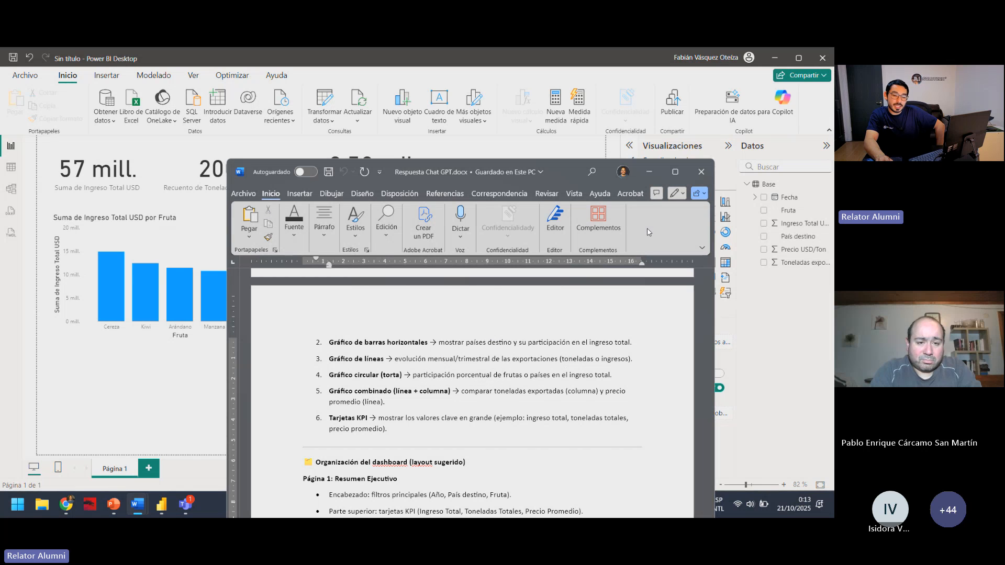
pyautogui.click(649, 172)
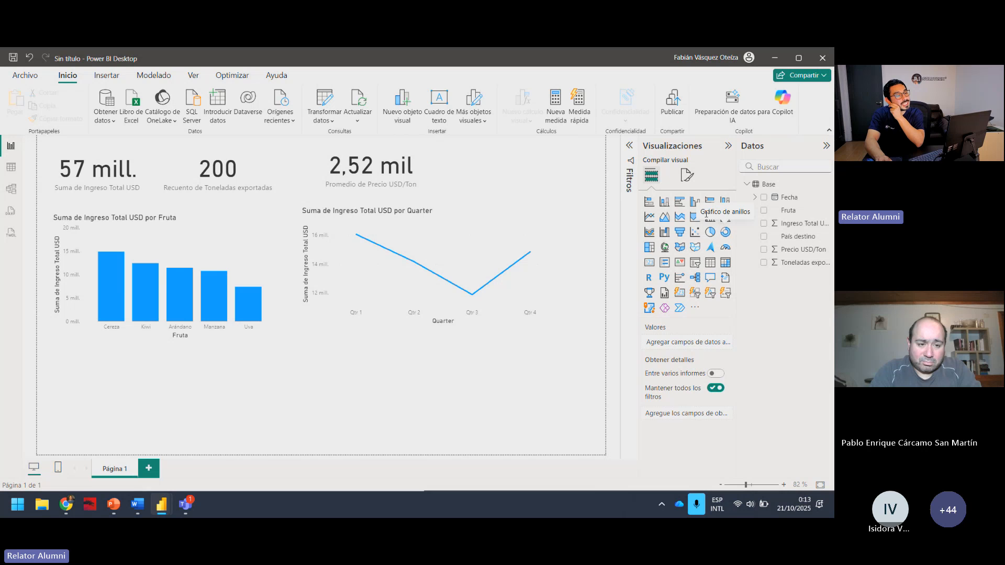
# Insert a donut chart below the column chart and plot Ingreso Total USD by País destino, consulting Respuesta Chat GPT.docx for the recommended fields.
pyautogui.click(724, 232)
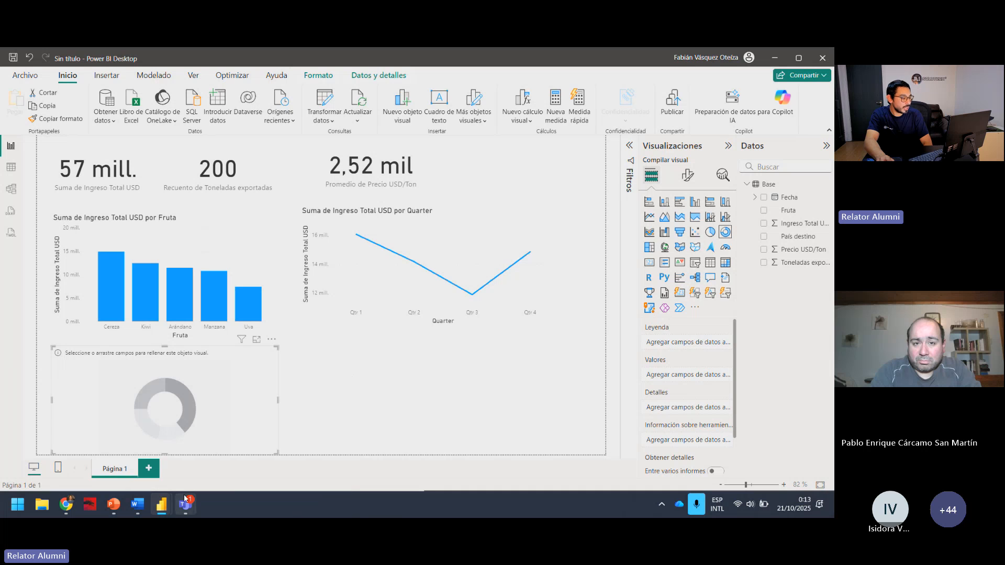
pyautogui.click(138, 504)
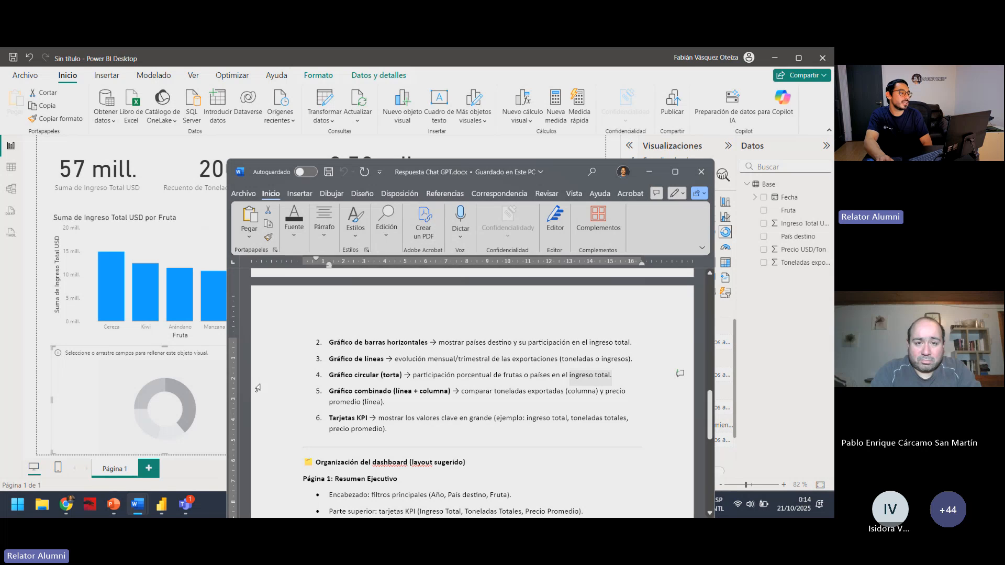
pyautogui.click(203, 375)
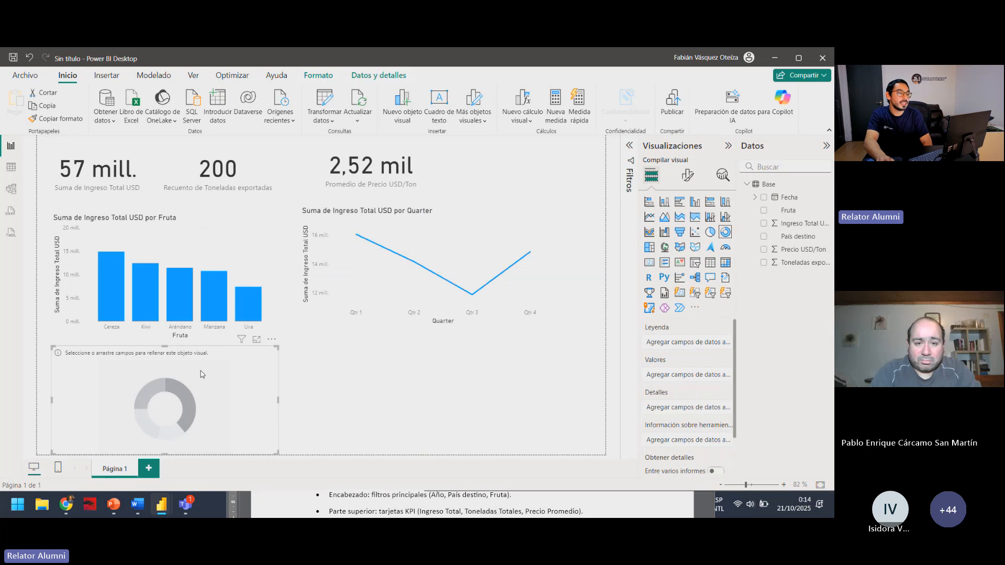
pyautogui.click(779, 226)
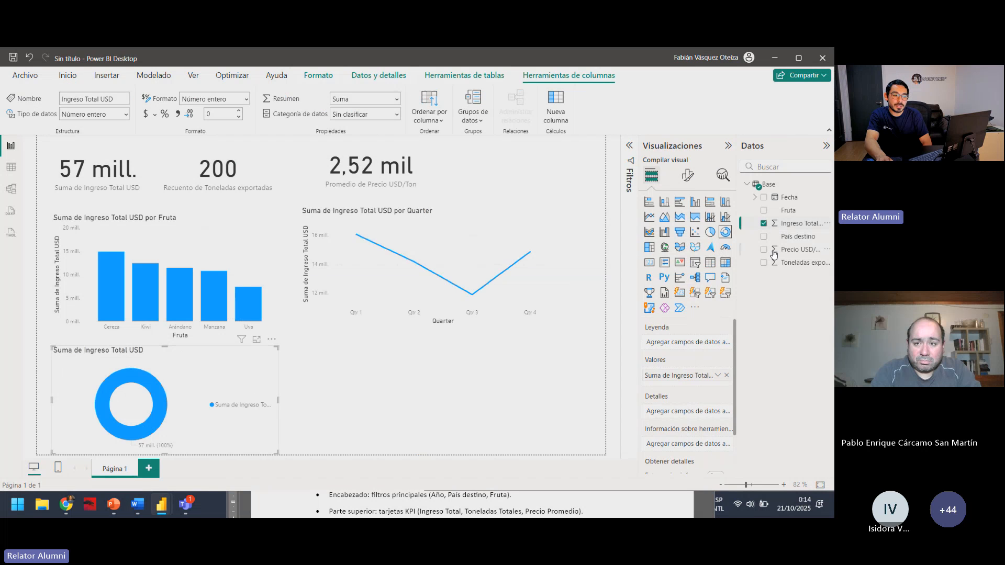
pyautogui.click(763, 236)
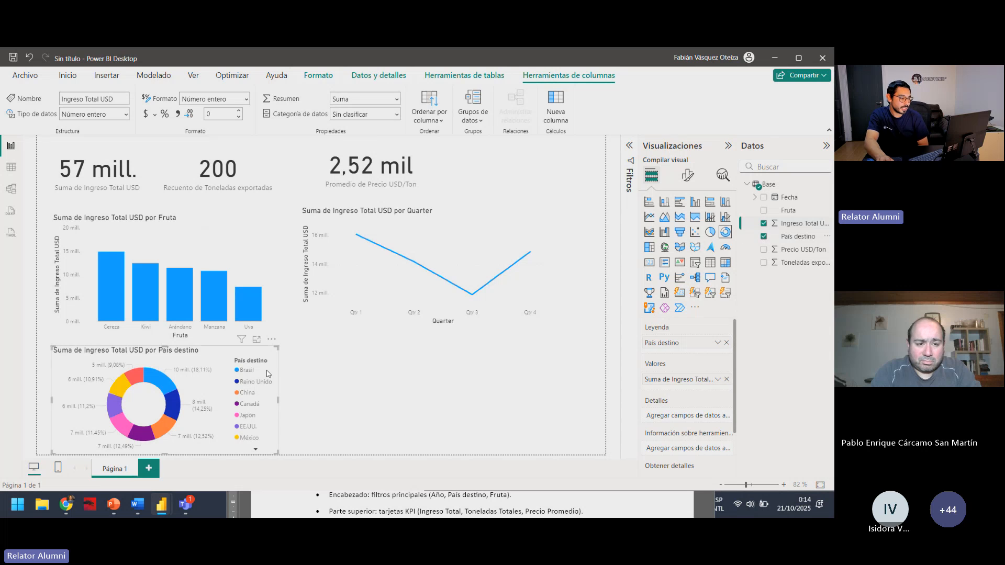
pyautogui.click(318, 396)
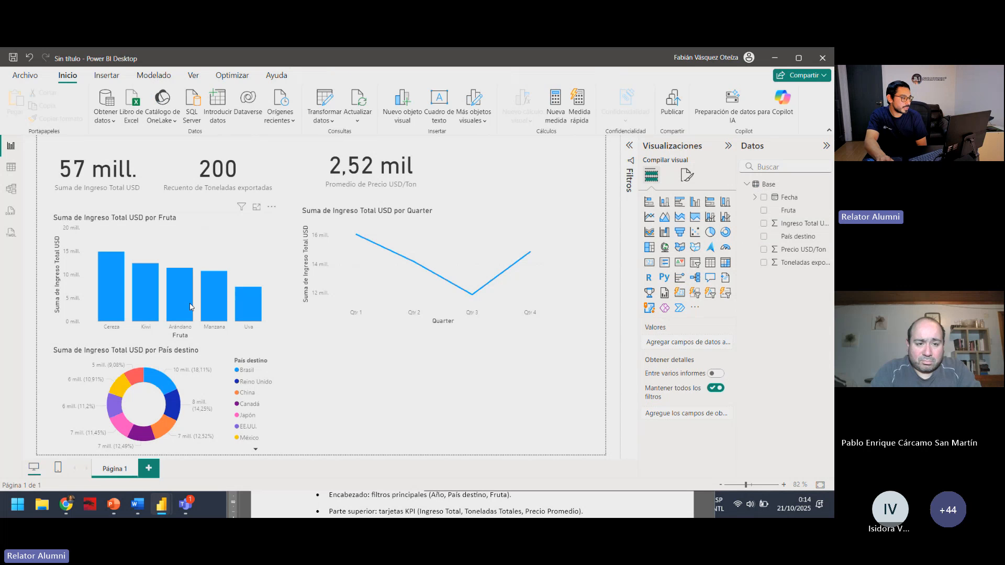
# Shift the column chart of income by fruit and the donut chart slightly up and left on the page.
pyautogui.moveTo(190, 307); pyautogui.dragTo(183, 293)
pyautogui.moveTo(180, 359); pyautogui.dragTo(175, 357)
pyautogui.click(334, 410)
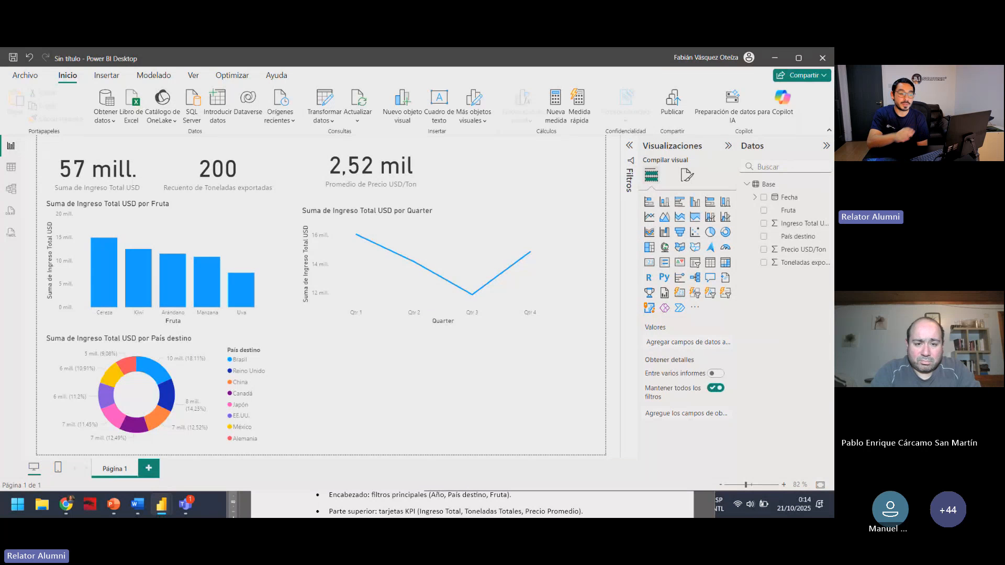
pyautogui.click(214, 358)
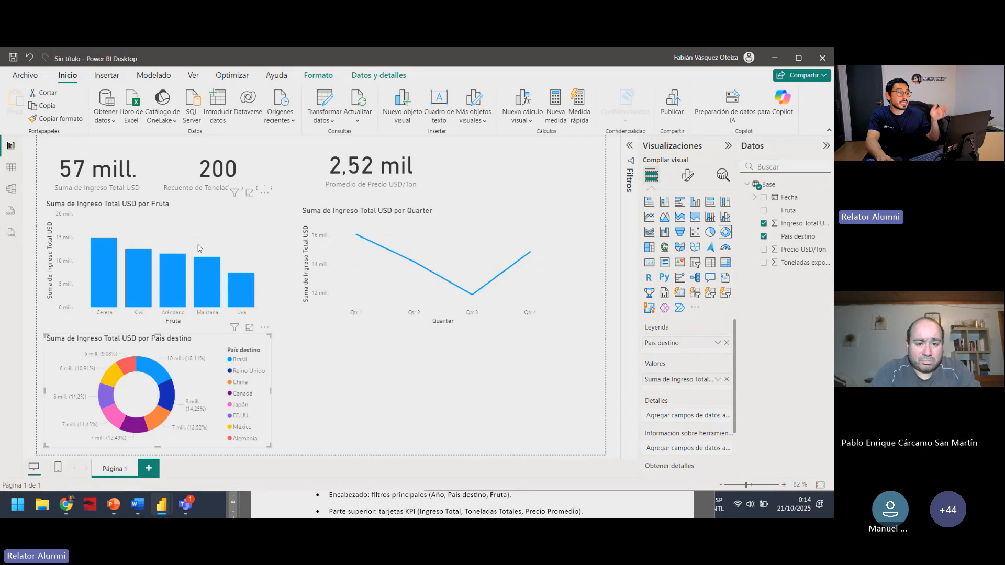
pyautogui.click(264, 239)
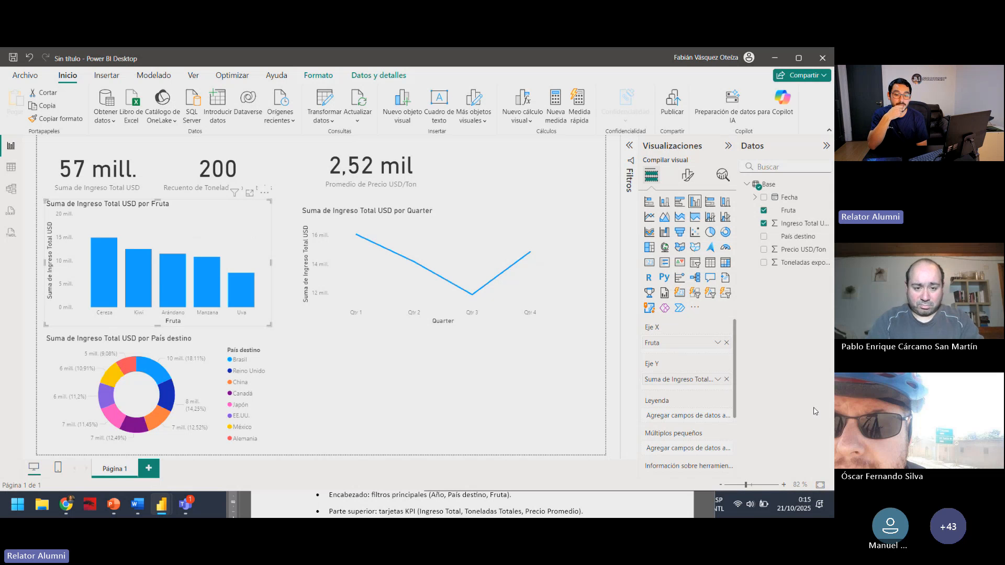
pyautogui.click(413, 453)
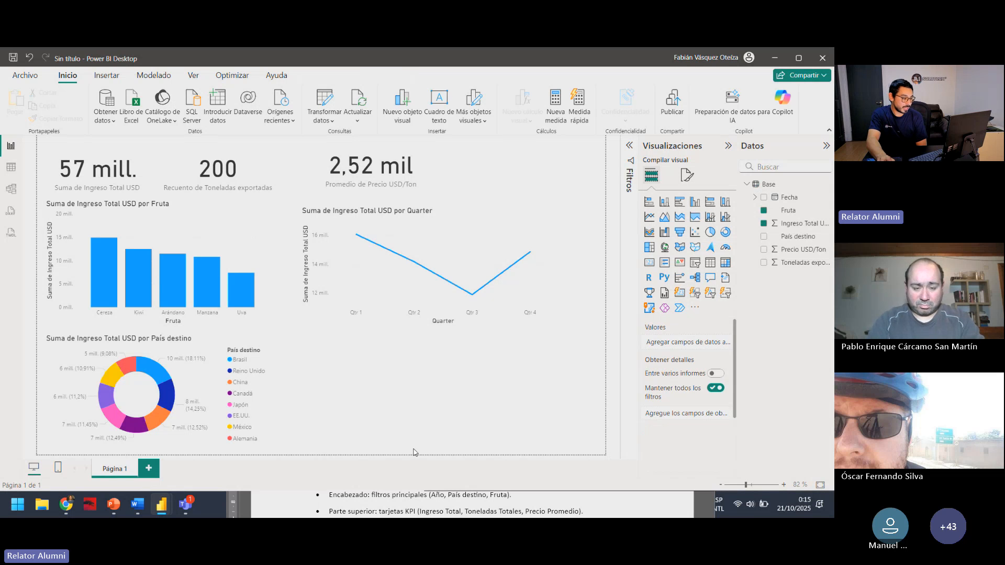
# Read the Gráfico combinado (línea + columna) recommendation in Respuesta Chat GPT.docx and return to the Power BI report.
pyautogui.click(305, 497)
pyautogui.scroll(-1, 465, 377)
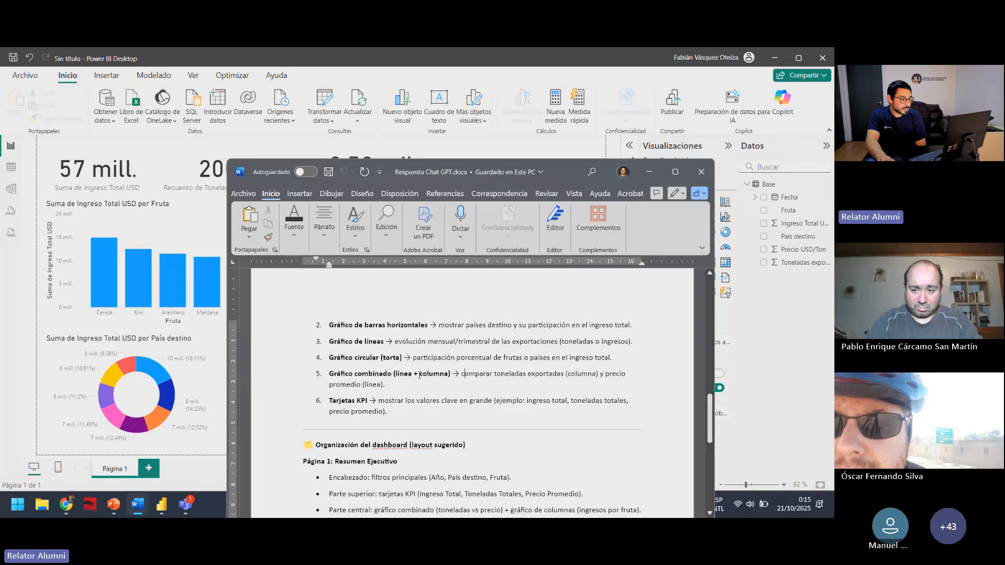
pyautogui.moveTo(339, 371); pyautogui.dragTo(458, 369)
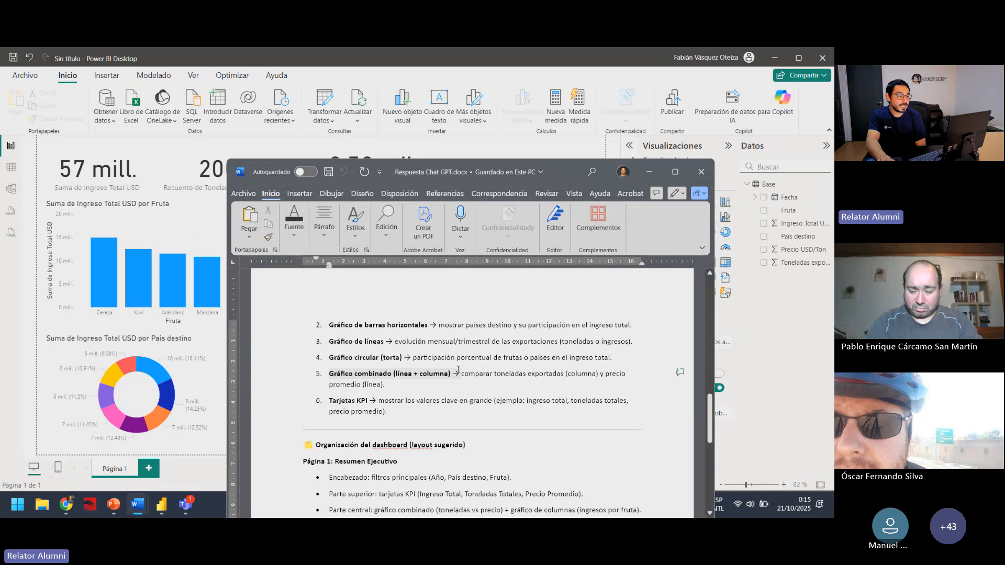
pyautogui.click(490, 374)
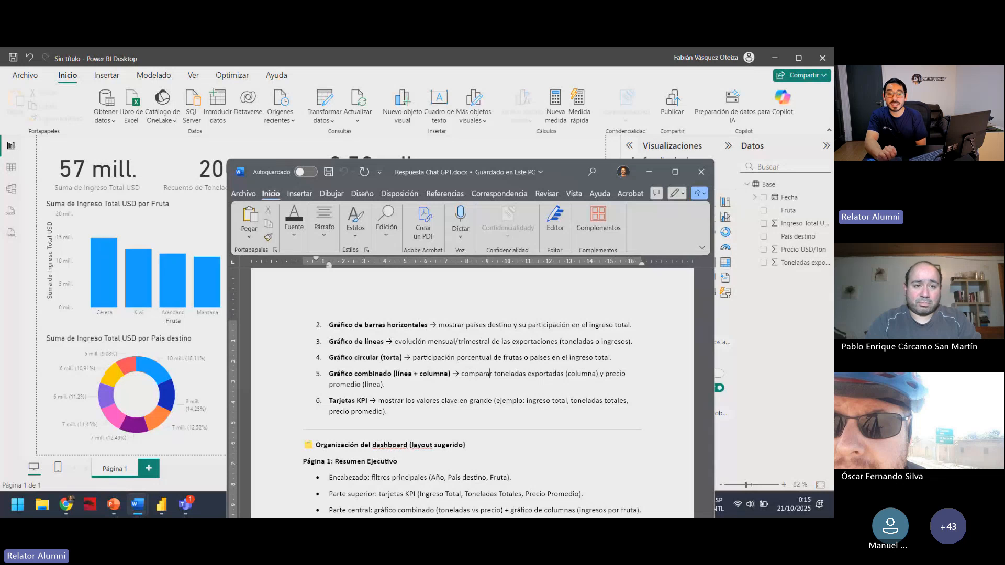
pyautogui.click(621, 158)
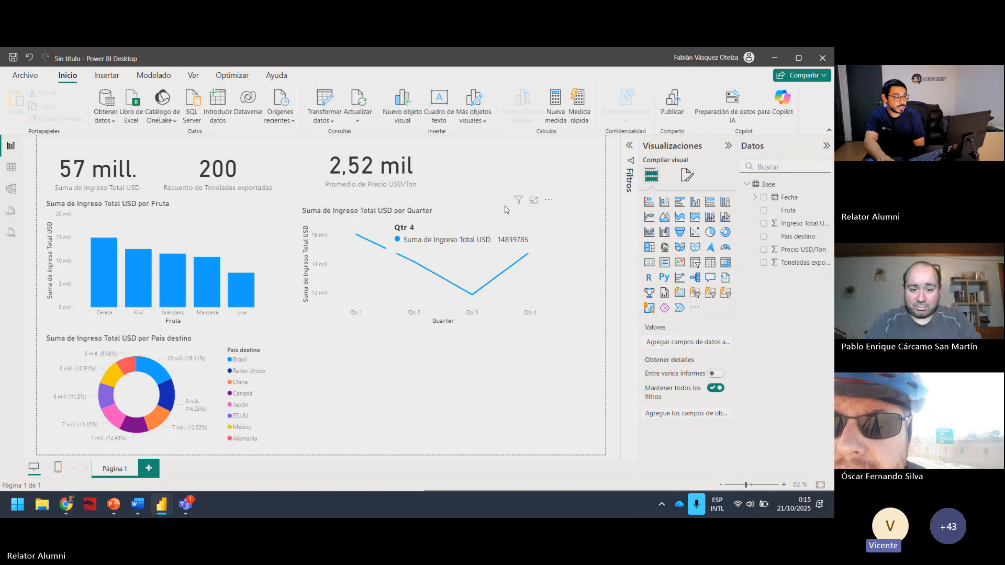
# Clear Fecha from the X axis and Ingreso Total USD from the Y axis of the line chart.
pyautogui.click(521, 226)
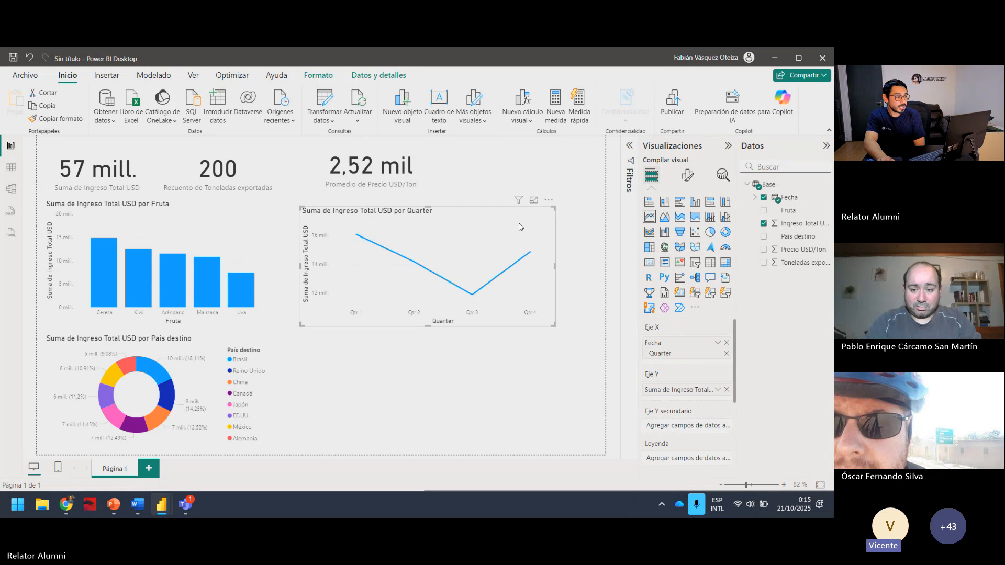
pyautogui.click(726, 344)
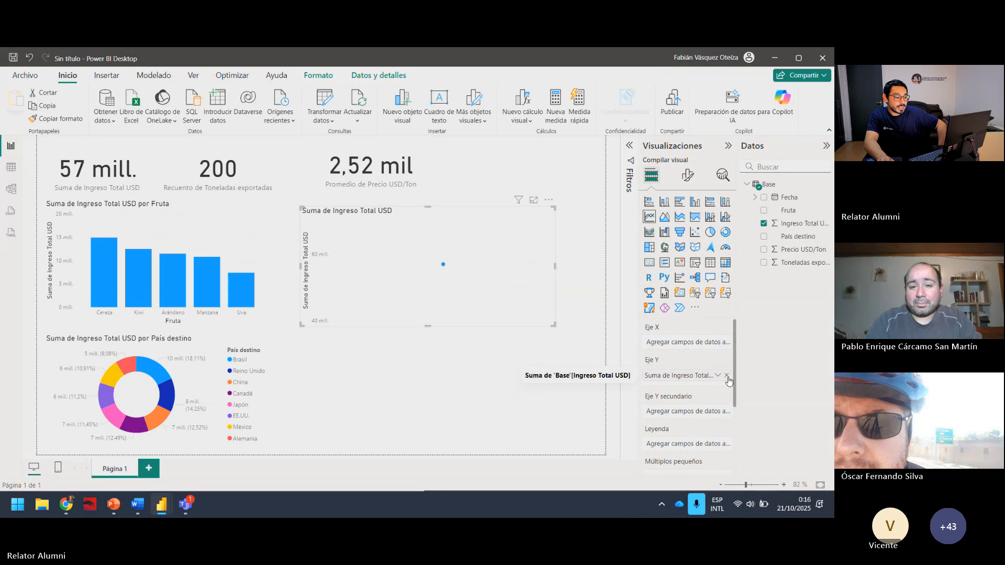
pyautogui.click(726, 375)
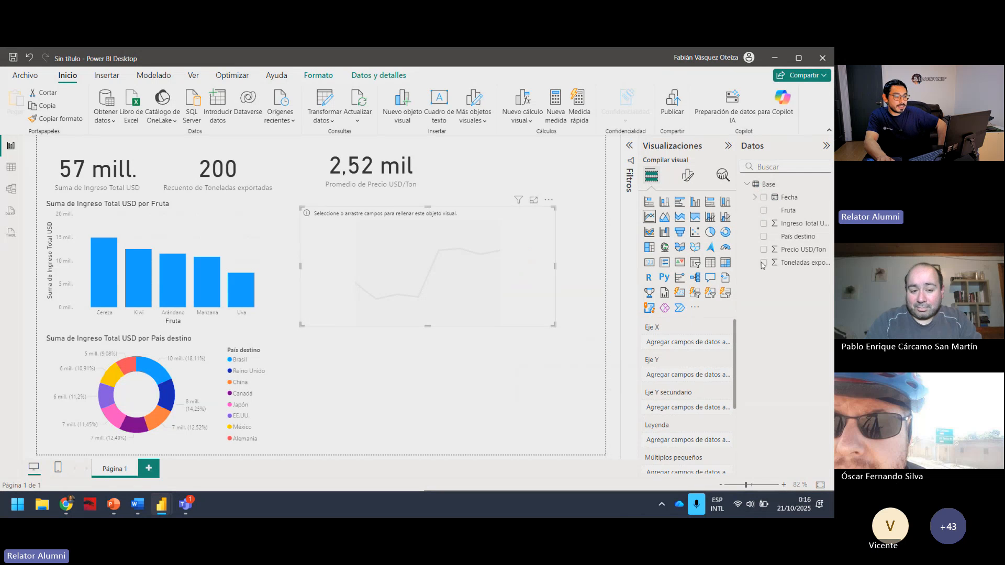
# Plot Ingreso Total USD by Fecha again in the emptied line chart, keeping only the Quarter level of the date.
pyautogui.click(763, 198)
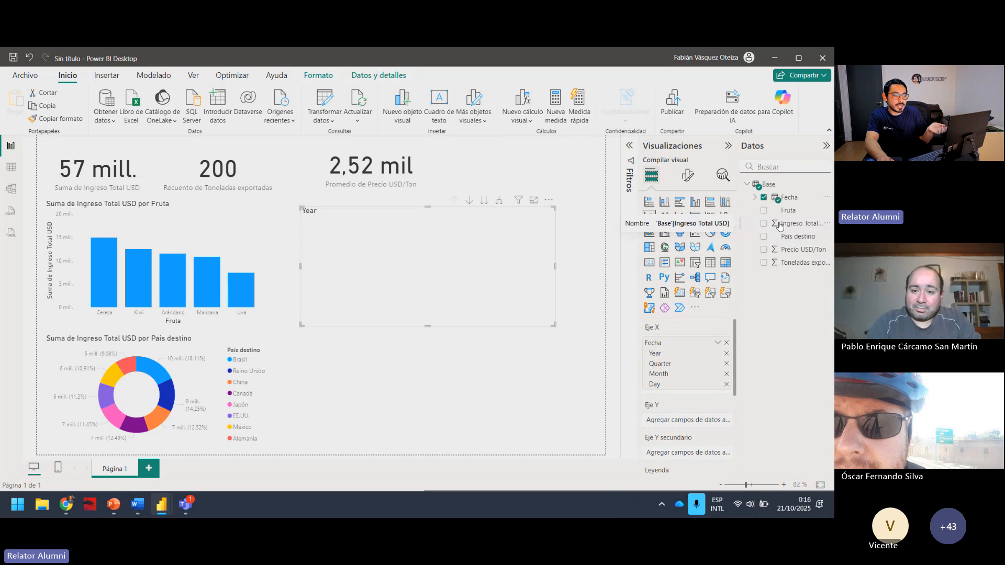
pyautogui.click(764, 225)
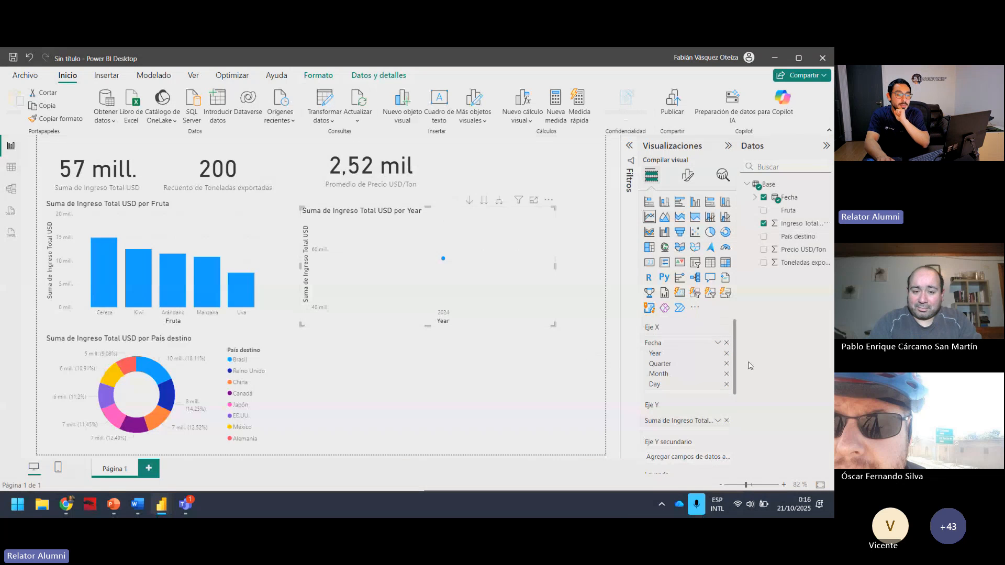
pyautogui.click(726, 385)
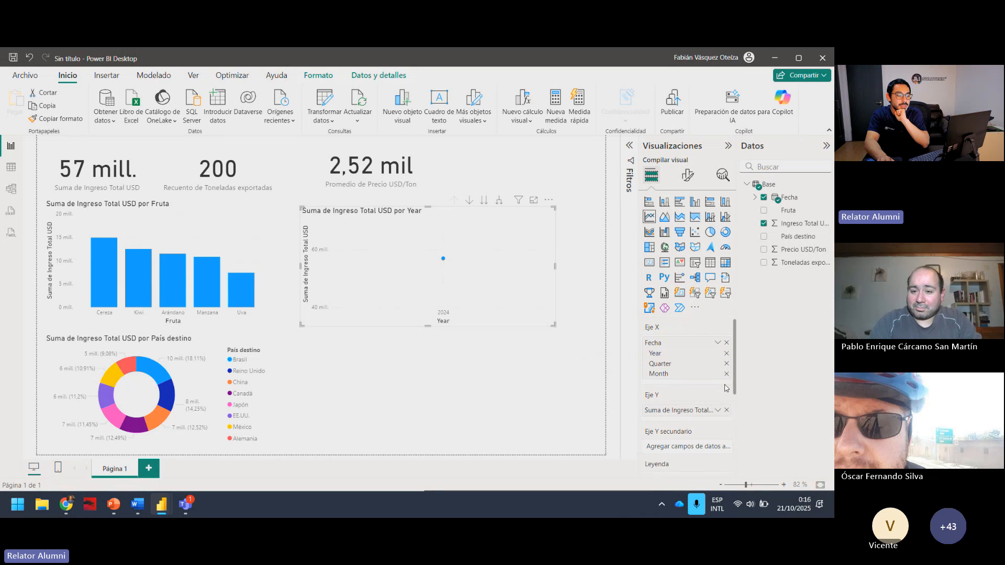
pyautogui.click(726, 374)
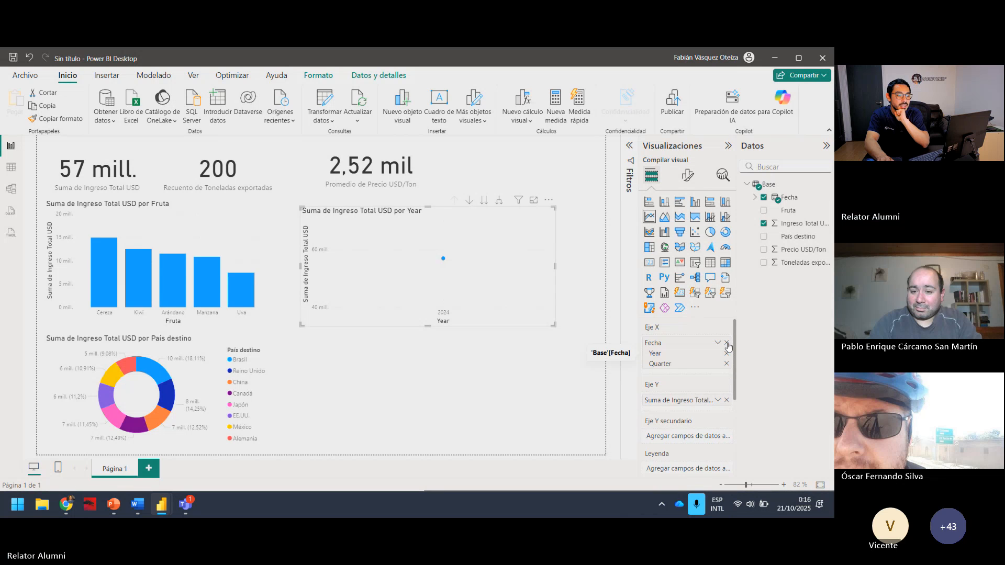
pyautogui.click(726, 353)
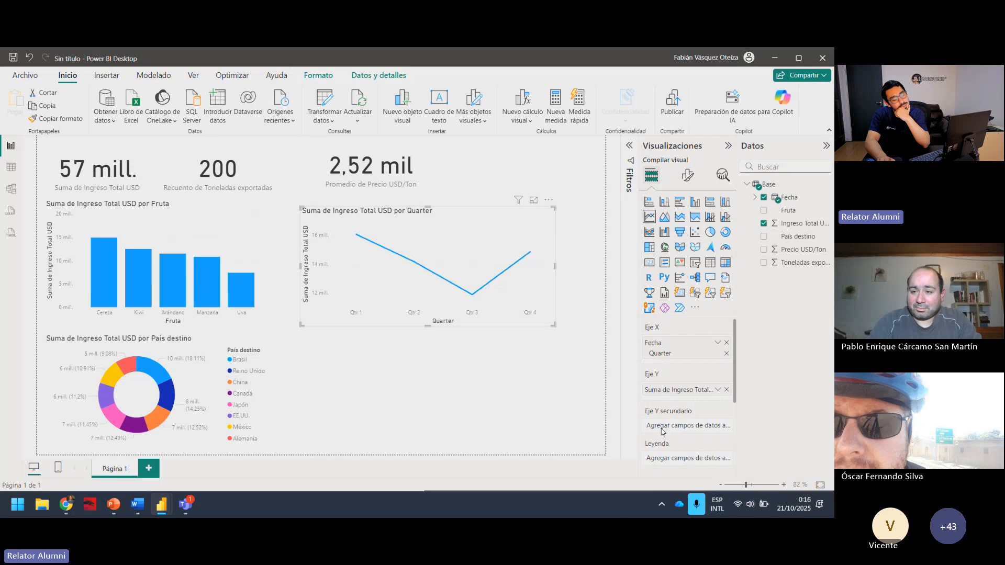
# Rebuild the line chart by clearing its fields and plotting Ingreso Total USD by Fecha, keeping only the Year level of the date.
pyautogui.click(727, 344)
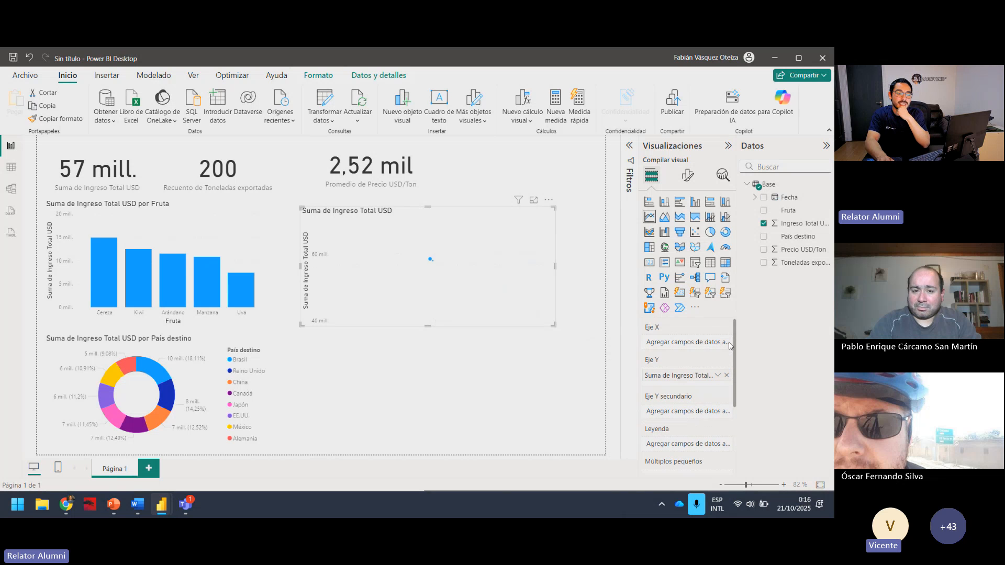
pyautogui.click(763, 223)
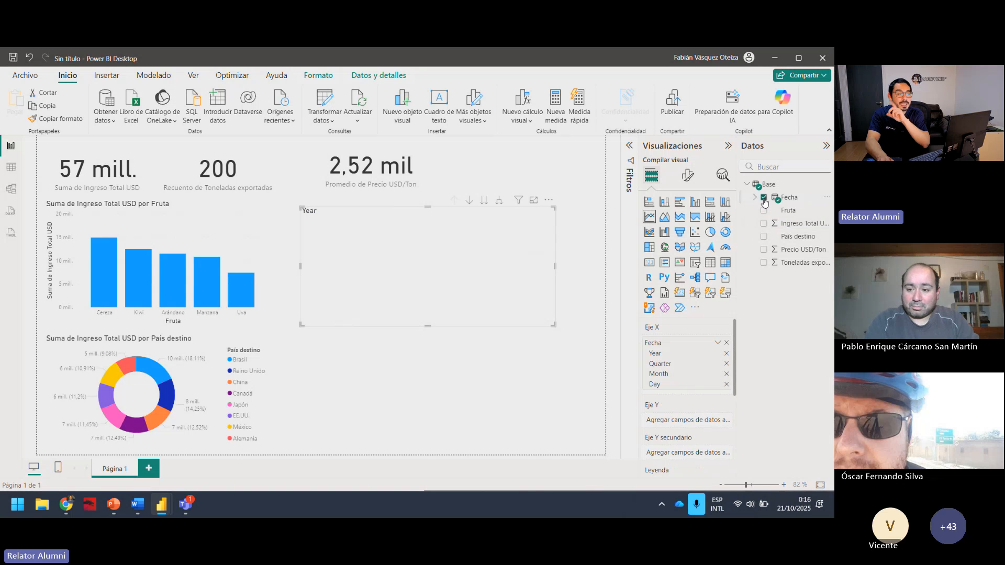
pyautogui.click(763, 198)
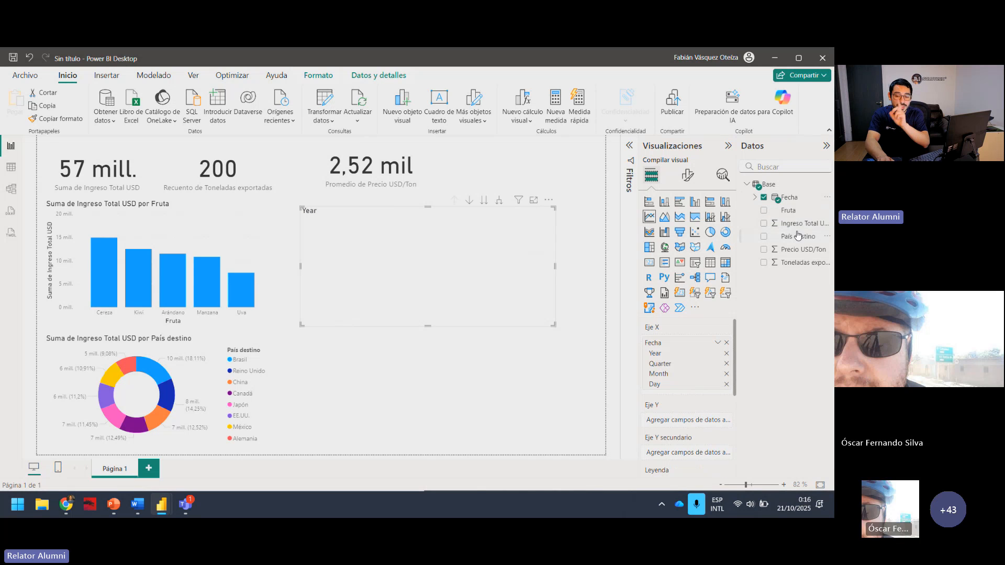
pyautogui.click(763, 223)
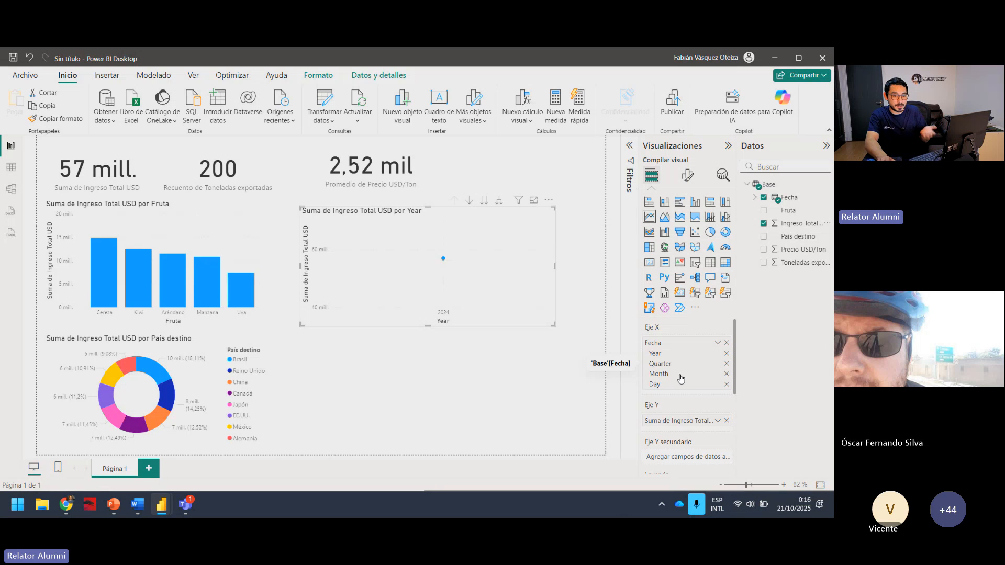
pyautogui.click(726, 384)
pyautogui.click(726, 374)
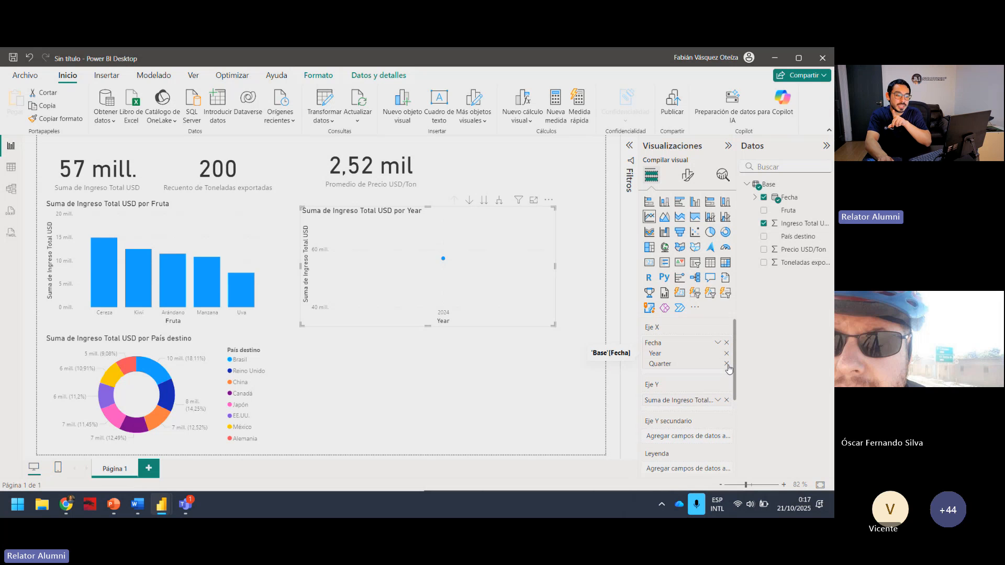
pyautogui.click(726, 363)
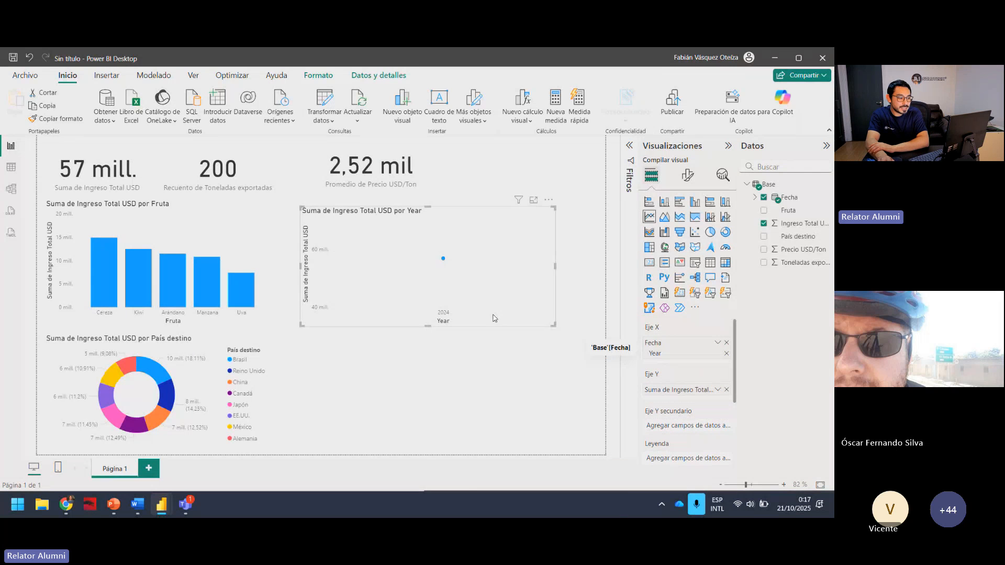
pyautogui.moveTo(443, 263)
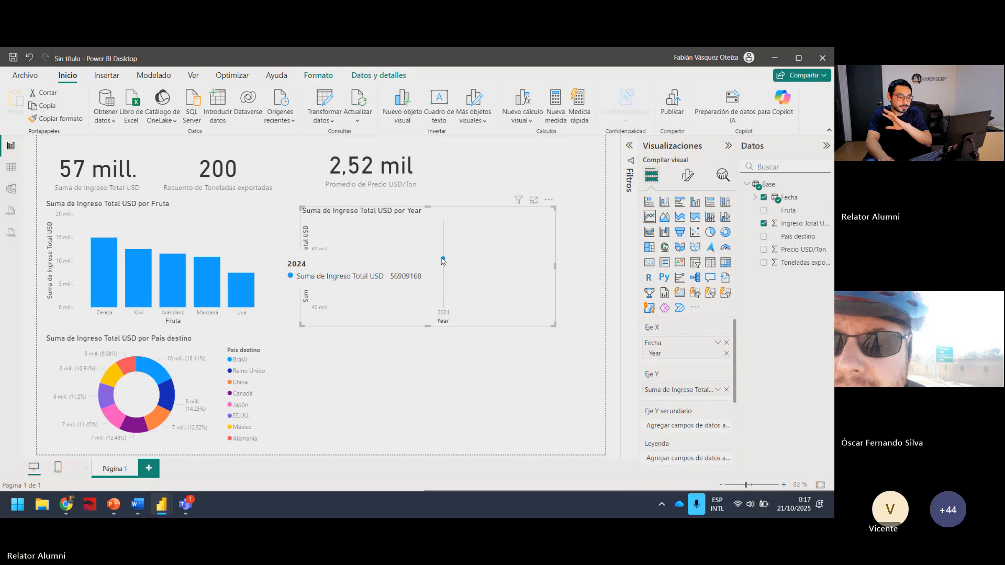
# Remove Fecha from the line chart's X axis and add it again without the Year level.
pyautogui.click(727, 344)
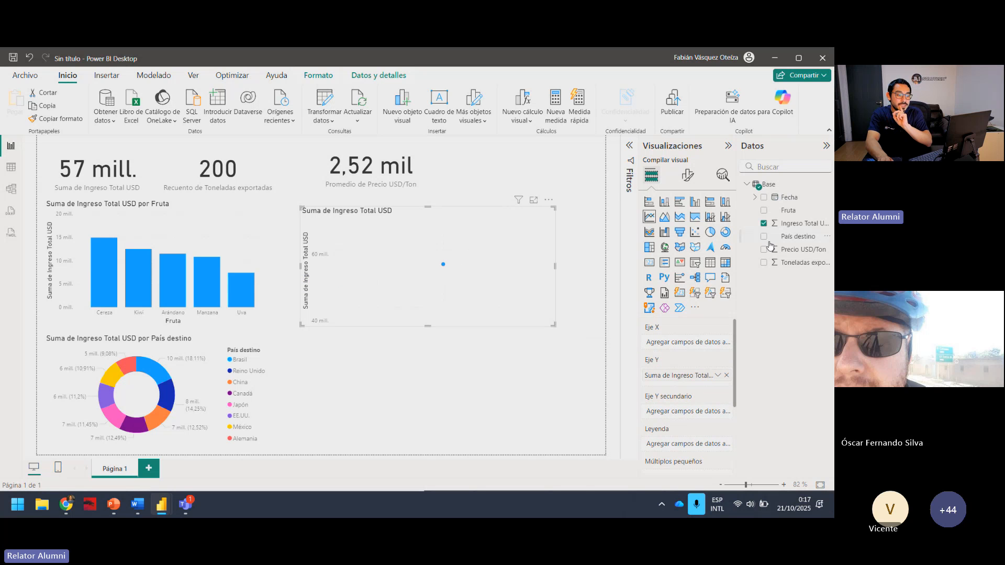
pyautogui.click(764, 202)
pyautogui.click(764, 199)
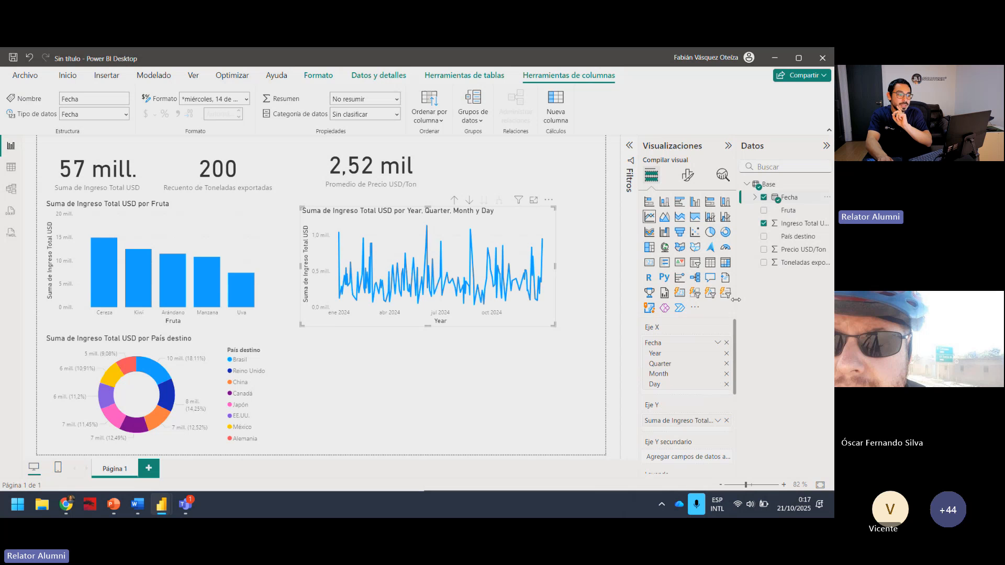
pyautogui.click(727, 353)
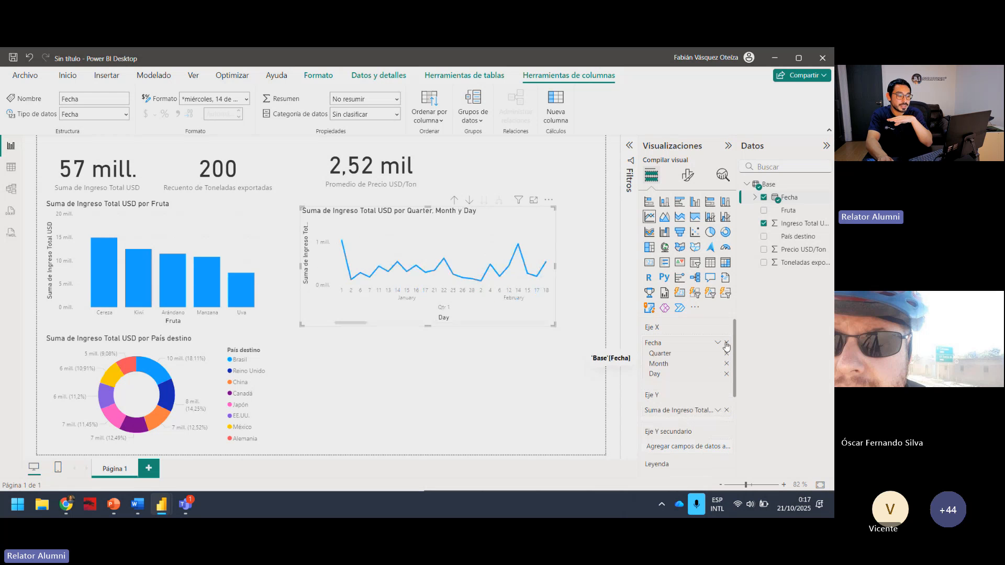
# Empty the line chart and plot Ingreso Total USD by Fecha once more, leaving Quarter as the only date level.
pyautogui.click(726, 343)
pyautogui.click(726, 375)
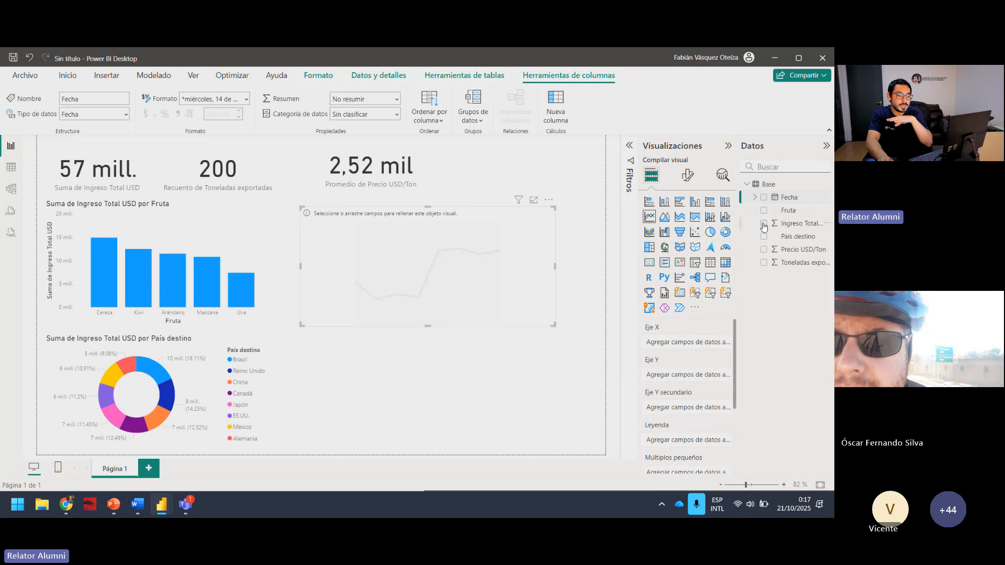
pyautogui.click(763, 198)
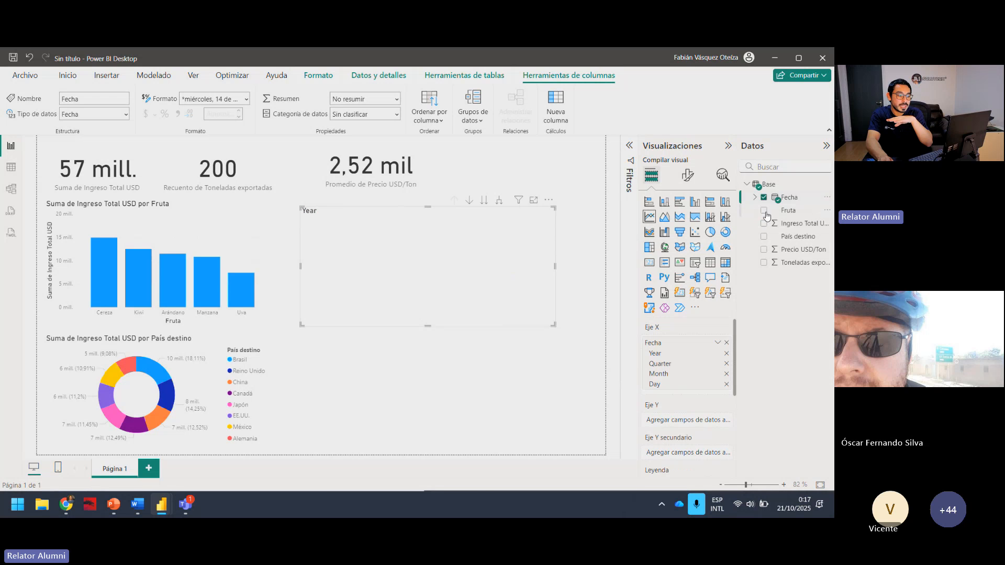
pyautogui.click(763, 224)
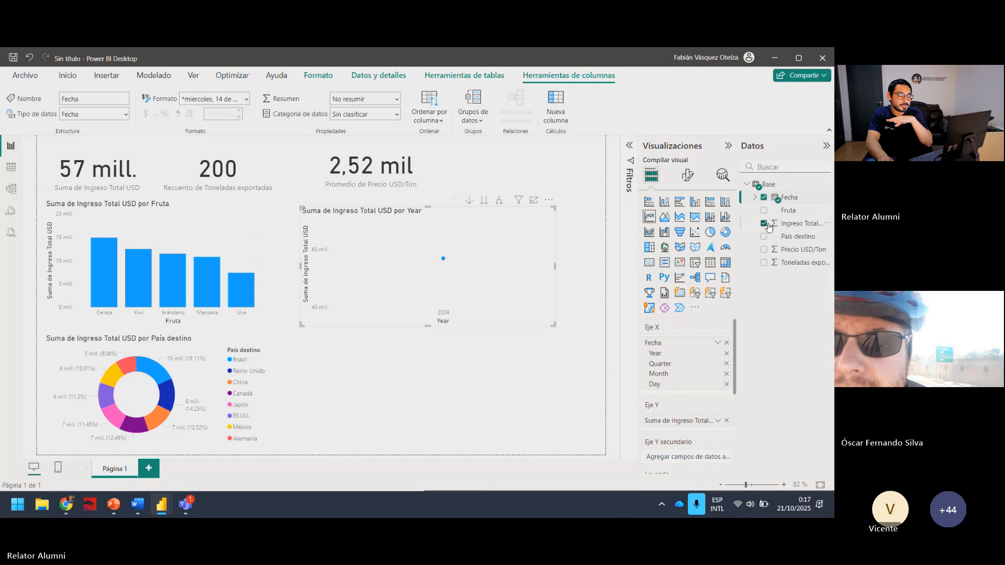
pyautogui.click(726, 354)
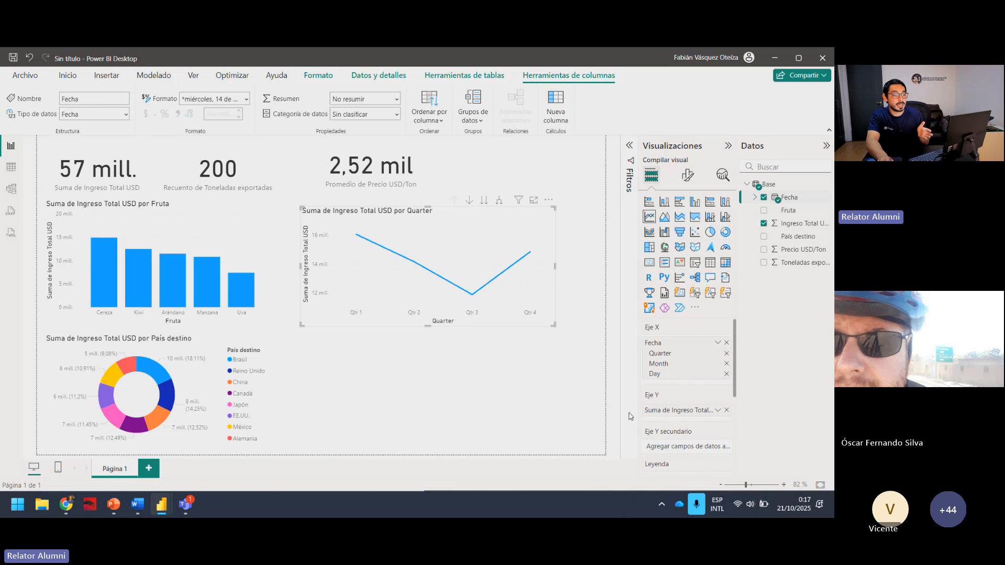
pyautogui.doubleClick(726, 365)
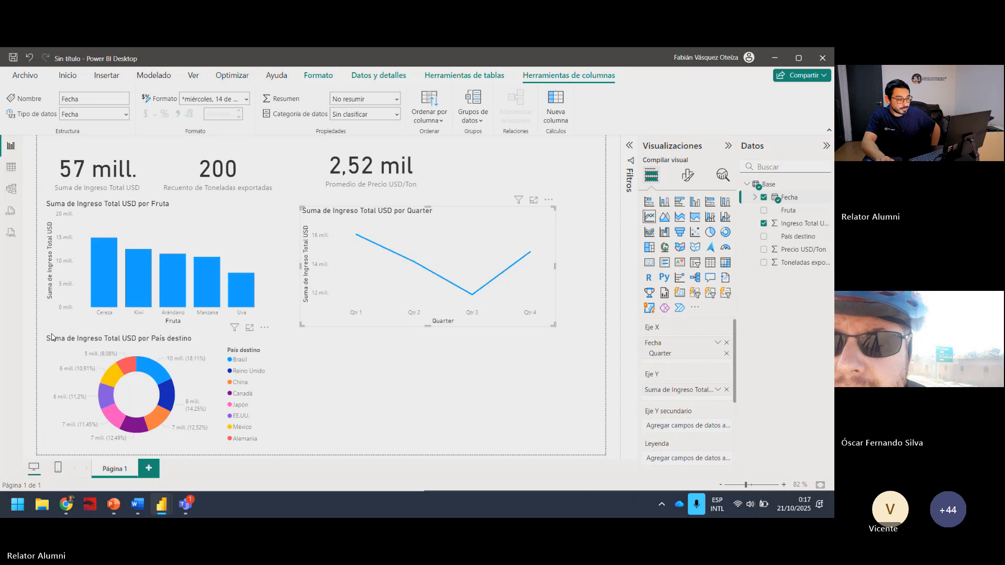
# Switch to Respuesta Chat GPT.docx, examine which measures the Gráfico combinado (línea + columna) should compare, and return to the Power BI report.
pyautogui.click(490, 175)
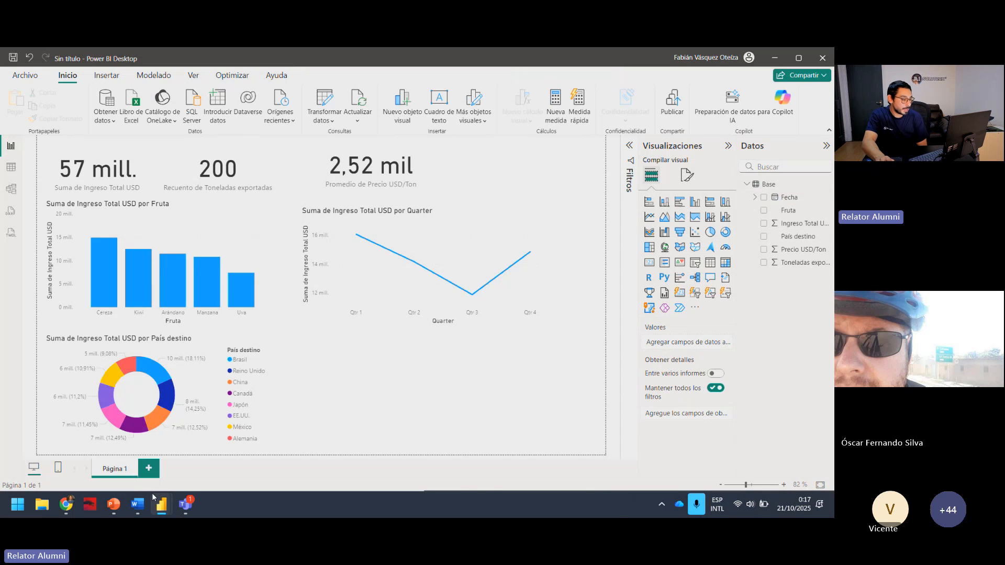
pyautogui.moveTo(142, 506)
pyautogui.click(196, 428)
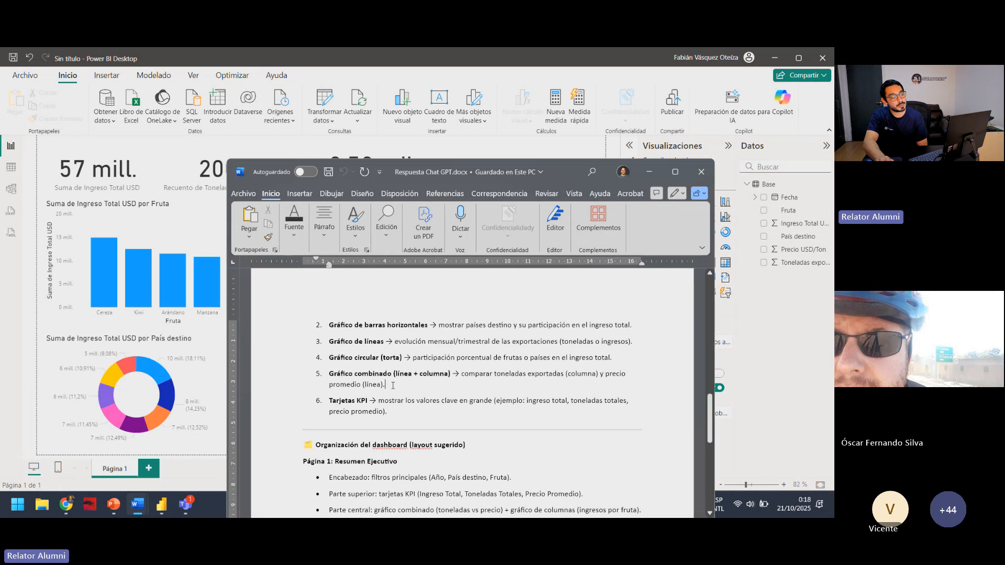
pyautogui.tripleClick(392, 385)
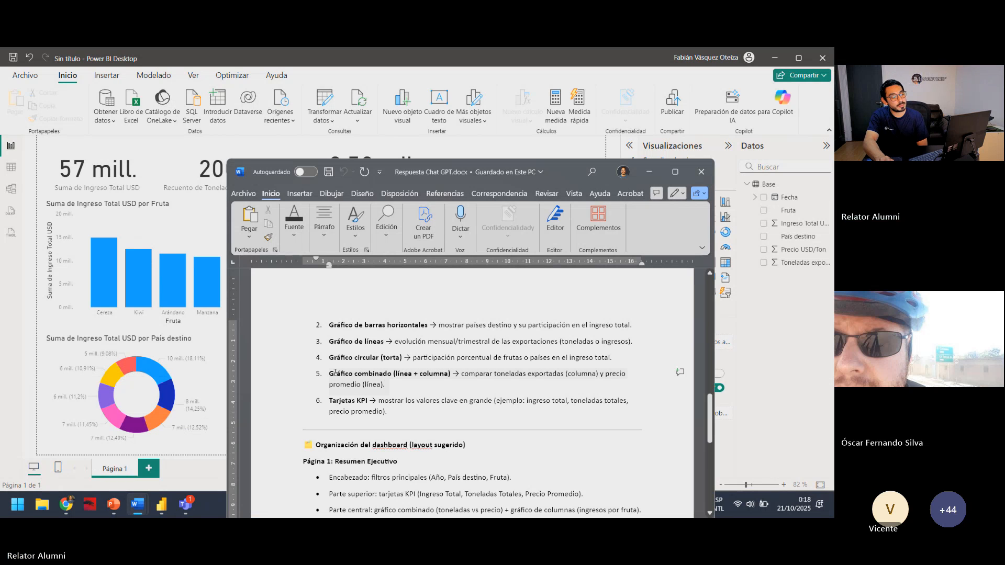
pyautogui.click(393, 386)
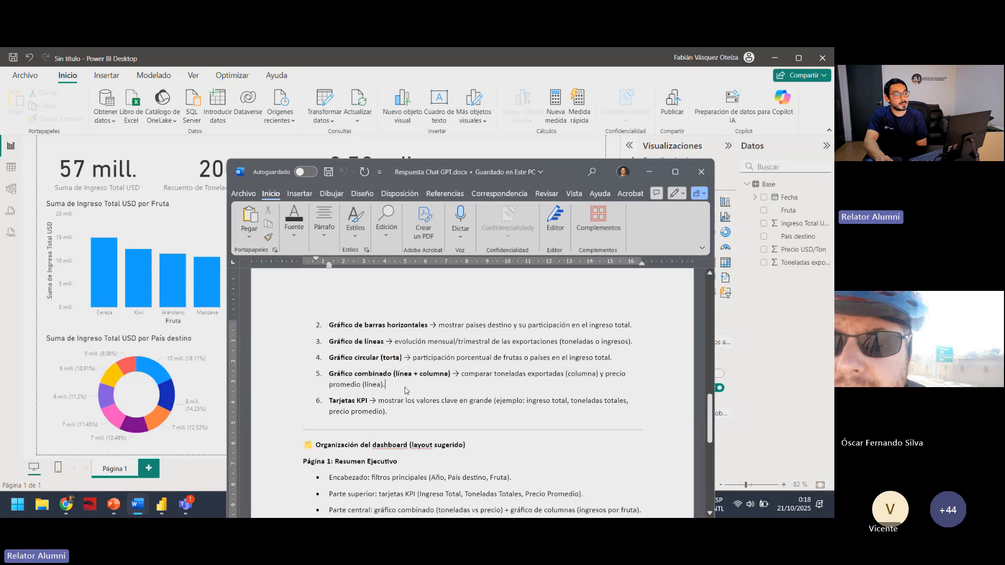
pyautogui.hotkey('shift', 'Home')
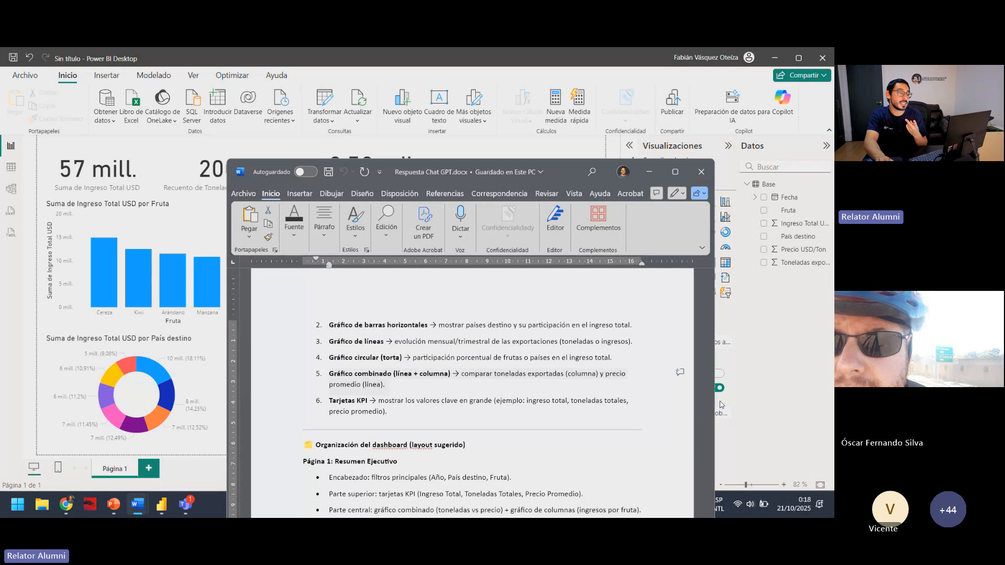
pyautogui.moveTo(564, 174); pyautogui.dragTo(556, 140)
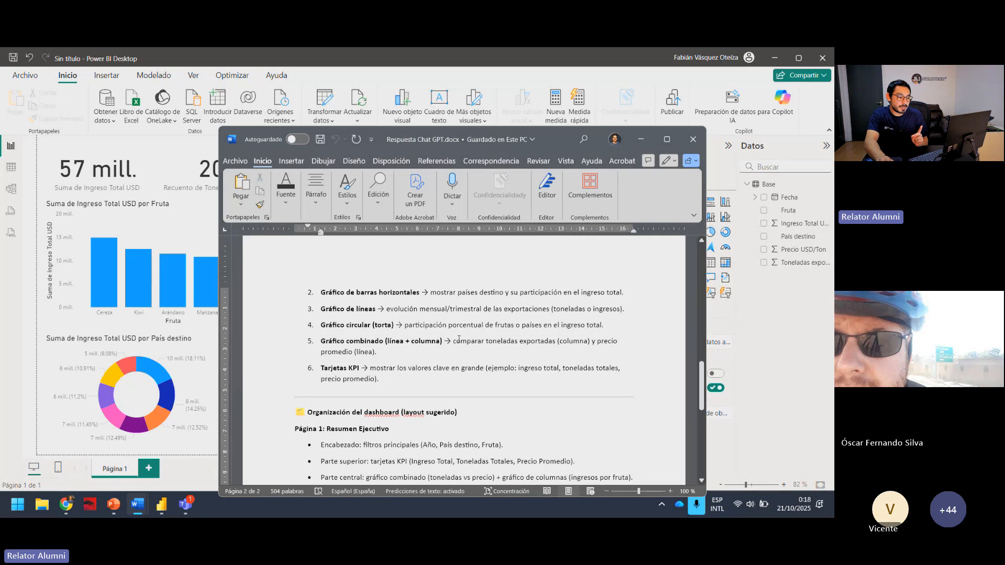
pyautogui.moveTo(453, 341); pyautogui.dragTo(556, 341)
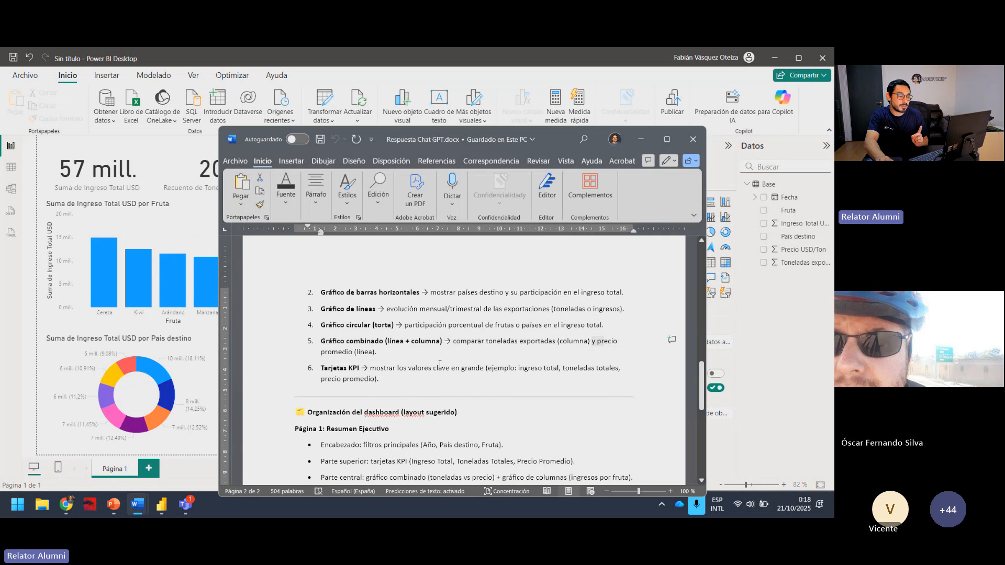
pyautogui.click(640, 139)
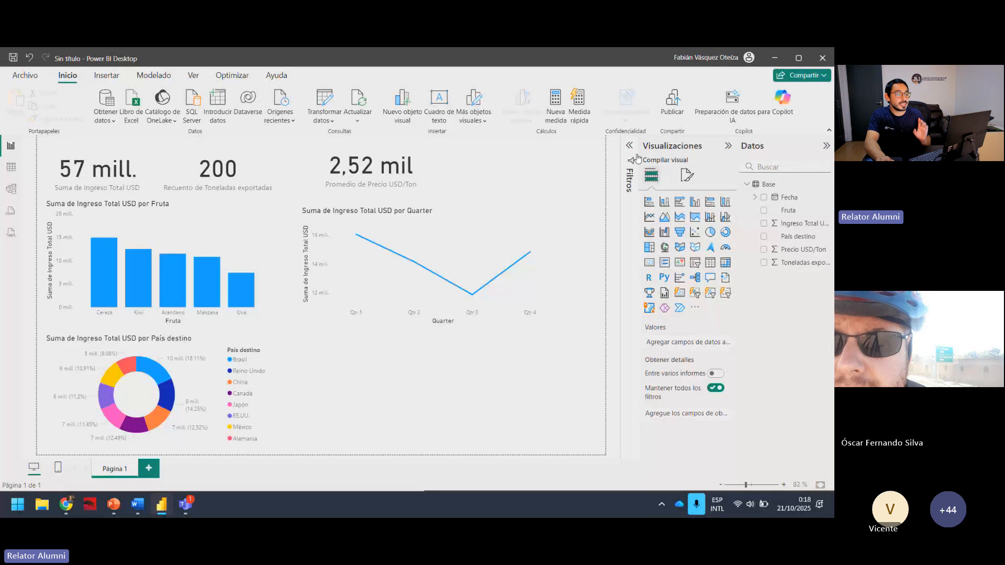
# Add an empty line and clustered column chart below the line chart and check its recommended fields in Respuesta Chat GPT.docx.
pyautogui.click(726, 219)
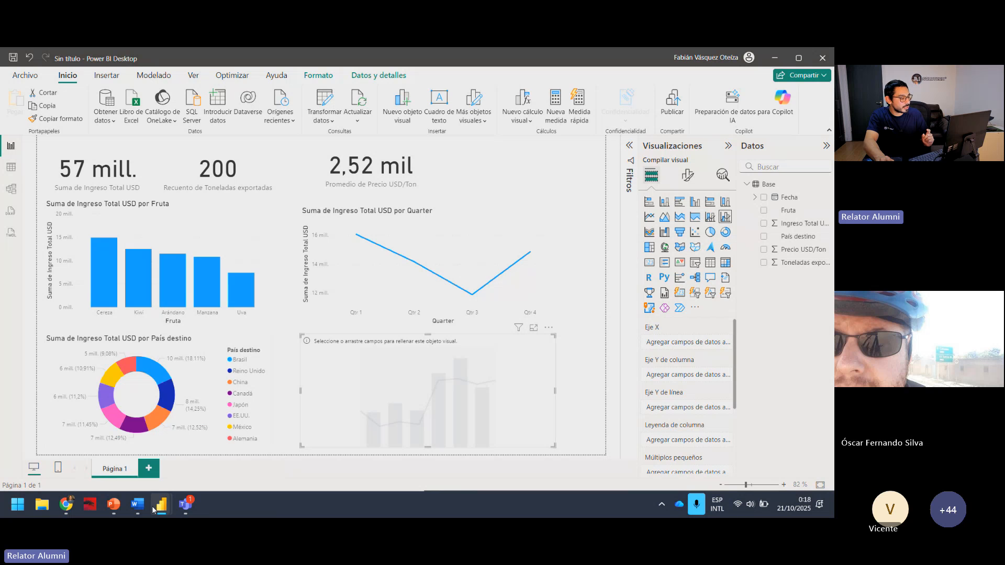
pyautogui.click(134, 509)
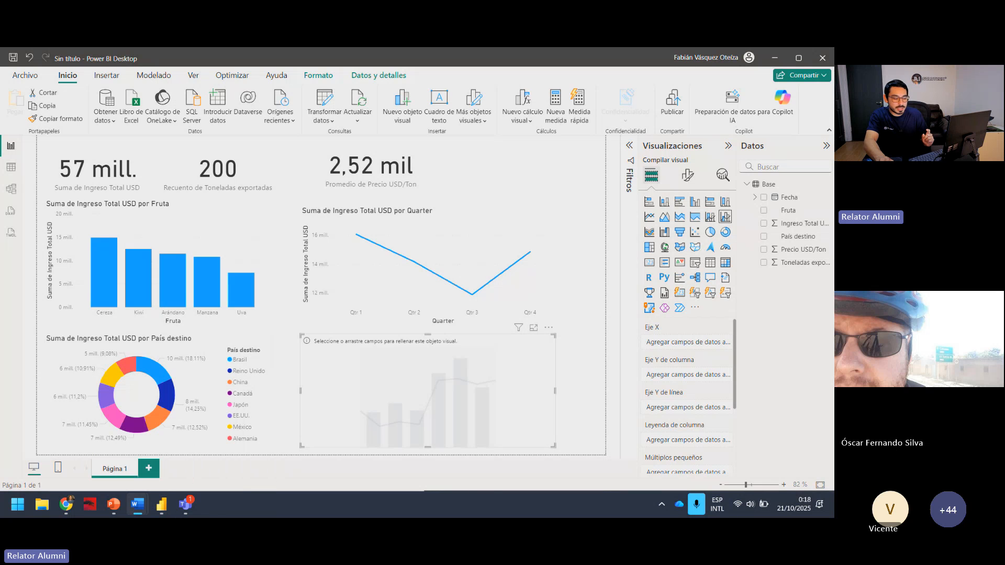
pyautogui.moveTo(142, 508)
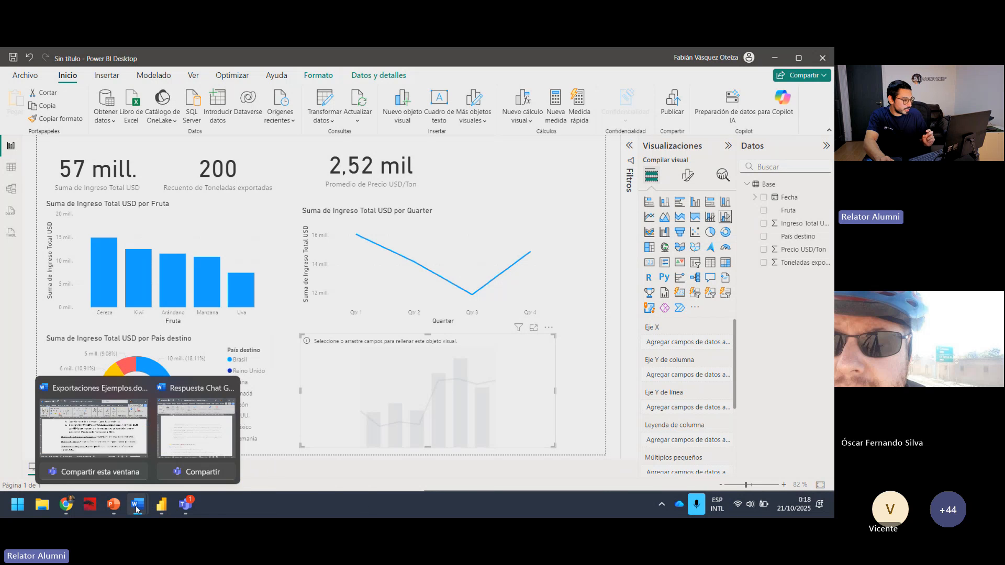
pyautogui.click(184, 460)
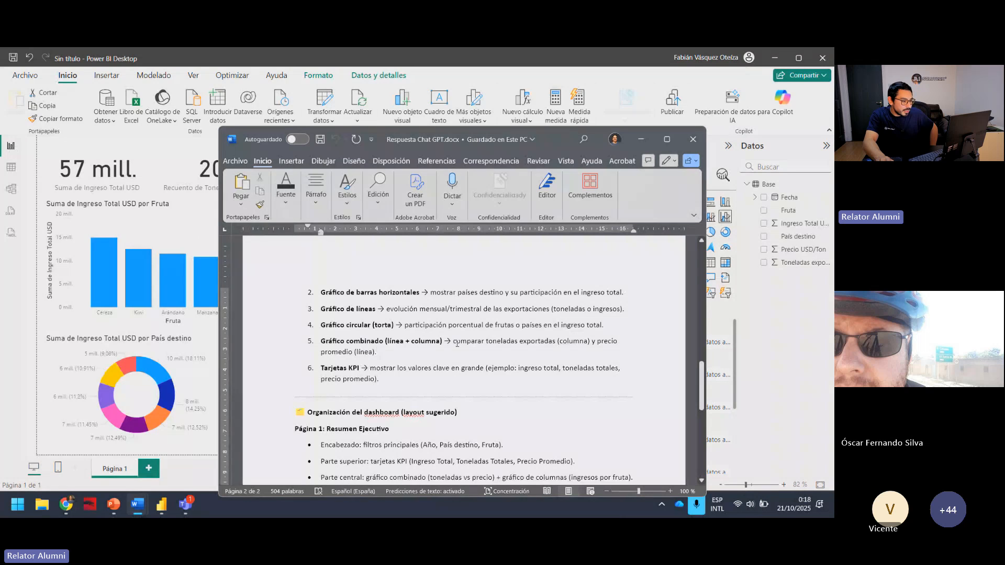
pyautogui.moveTo(454, 343); pyautogui.dragTo(556, 344)
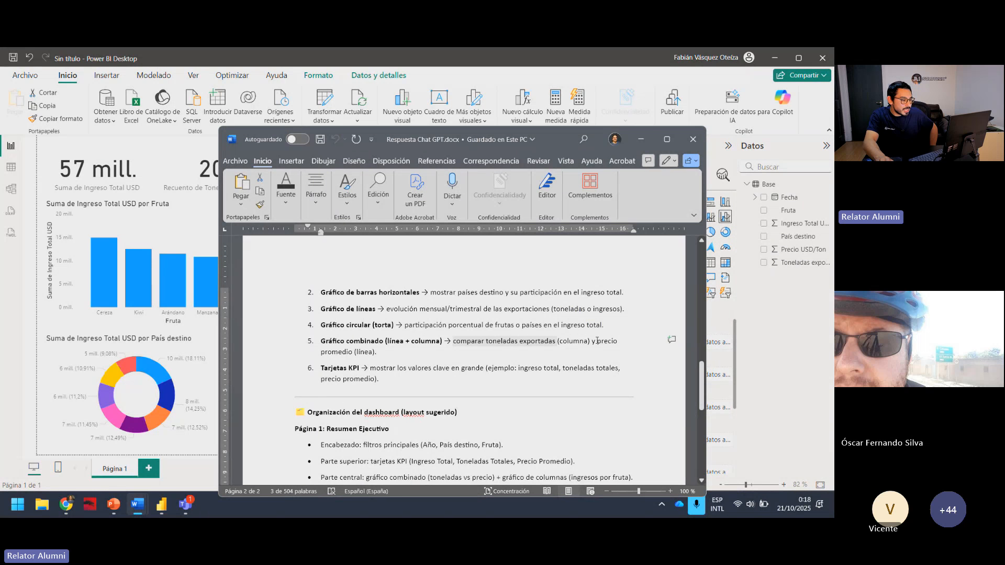
pyautogui.click(652, 144)
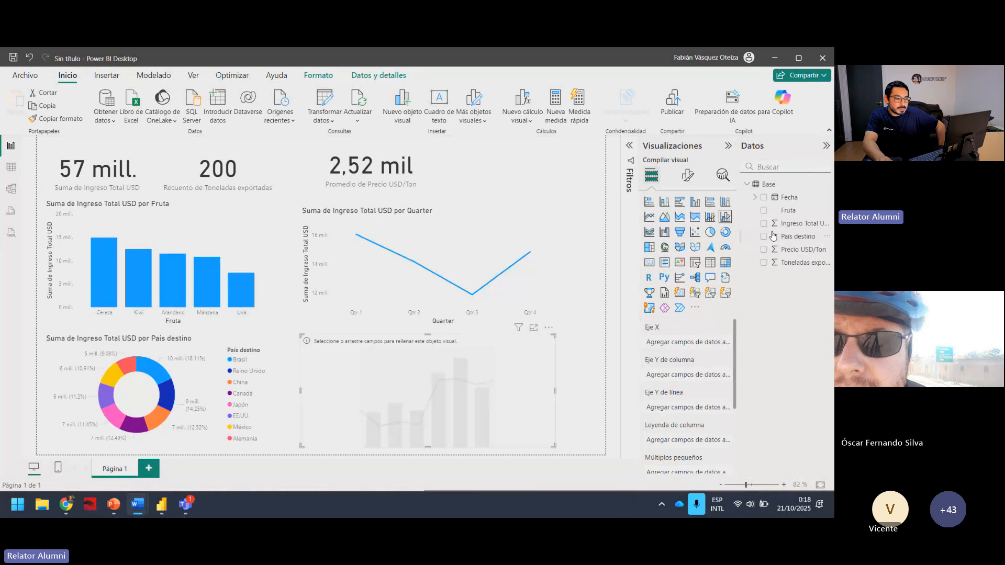
# Assign Toneladas exportadas to the combo chart's column Y axis and Precio USD/Ton to its line Y axis.
pyautogui.click(763, 263)
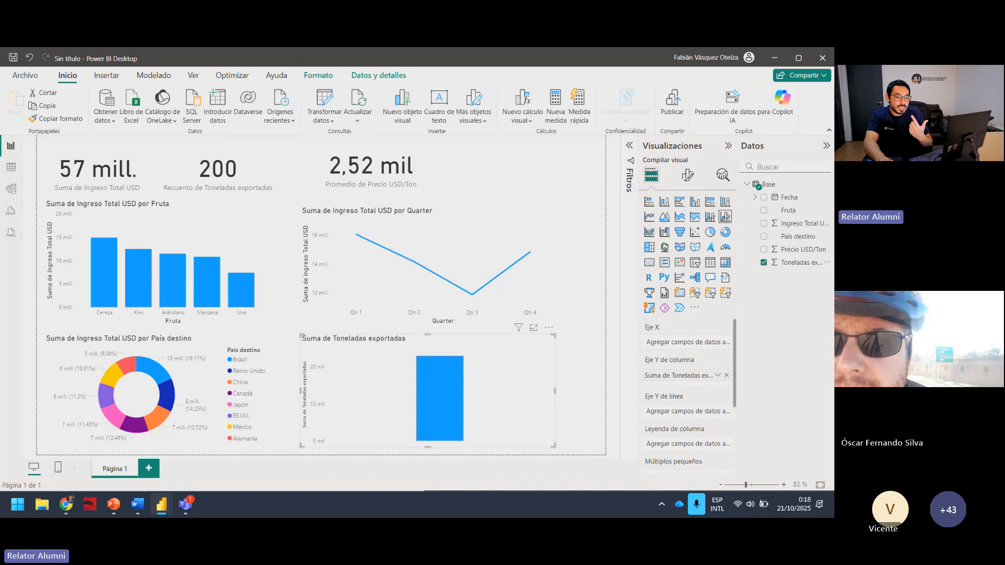
pyautogui.click(764, 249)
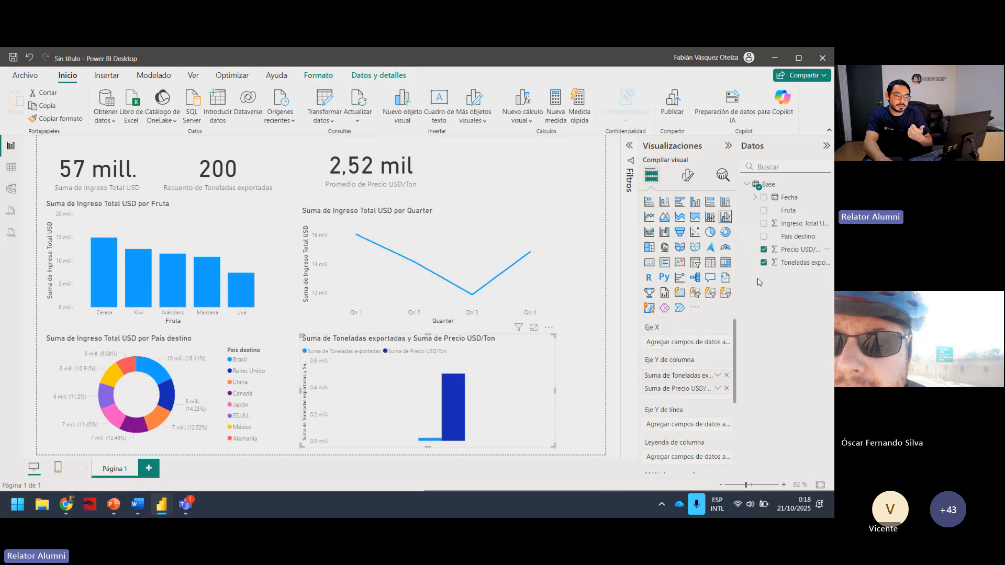
pyautogui.click(764, 250)
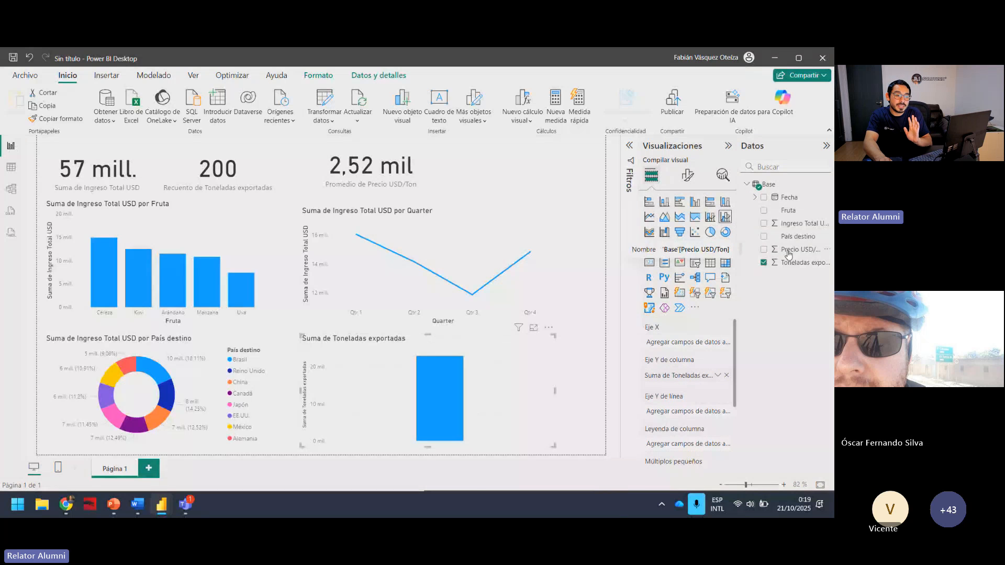
pyautogui.moveTo(774, 250); pyautogui.dragTo(697, 418)
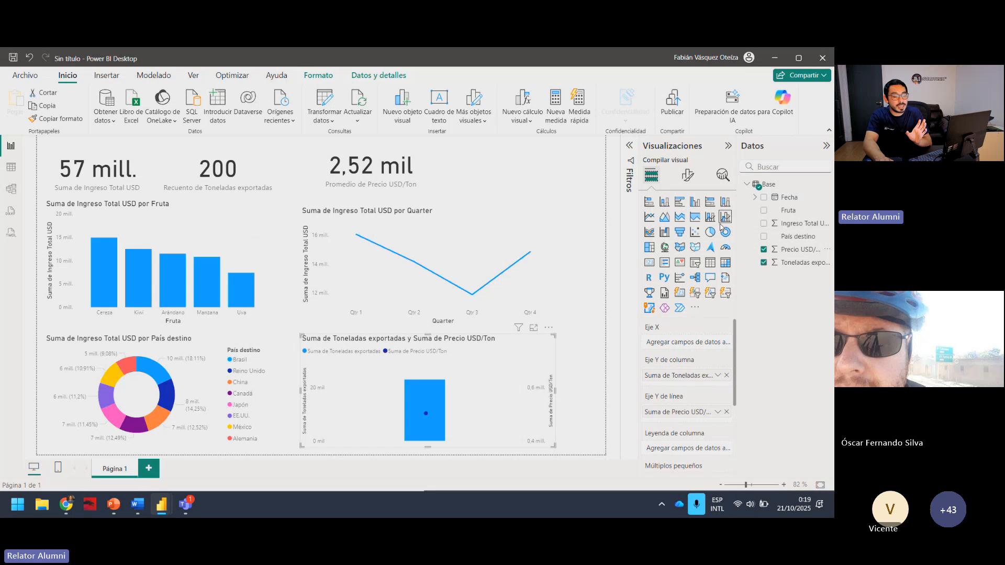
# Expand Fecha's Date Hierarchy and assign Month to the combo chart's X axis.
pyautogui.click(783, 200)
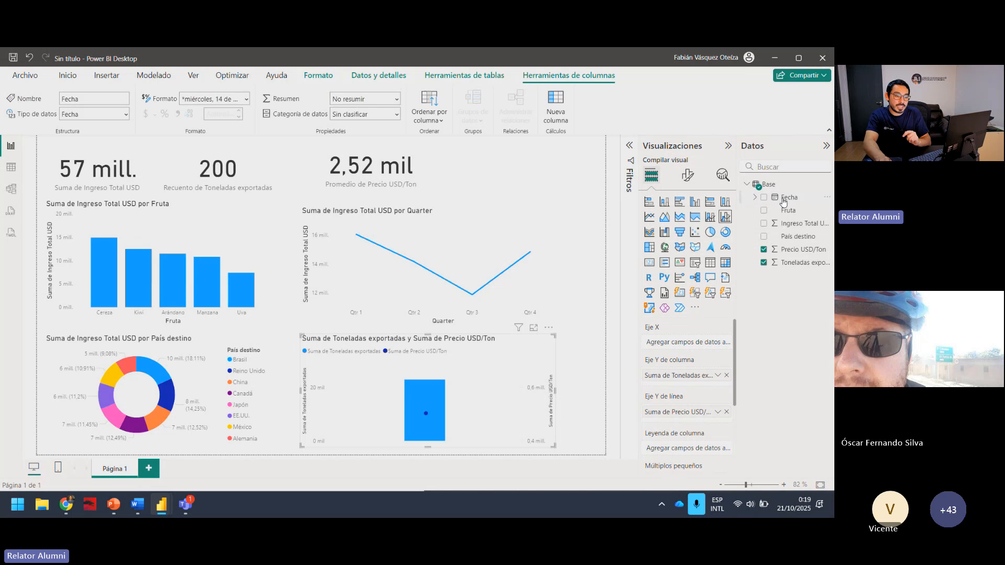
pyautogui.click(754, 198)
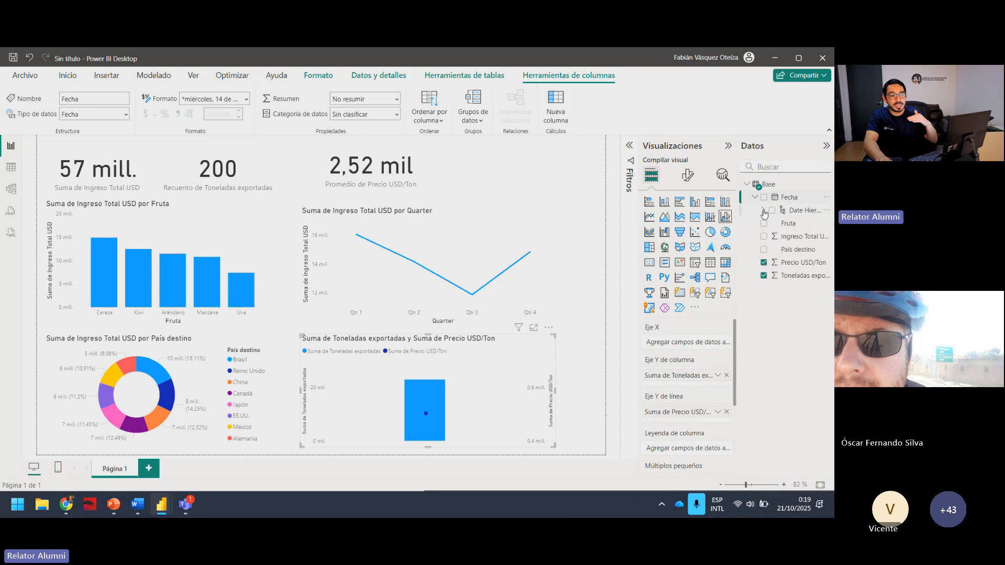
pyautogui.click(763, 211)
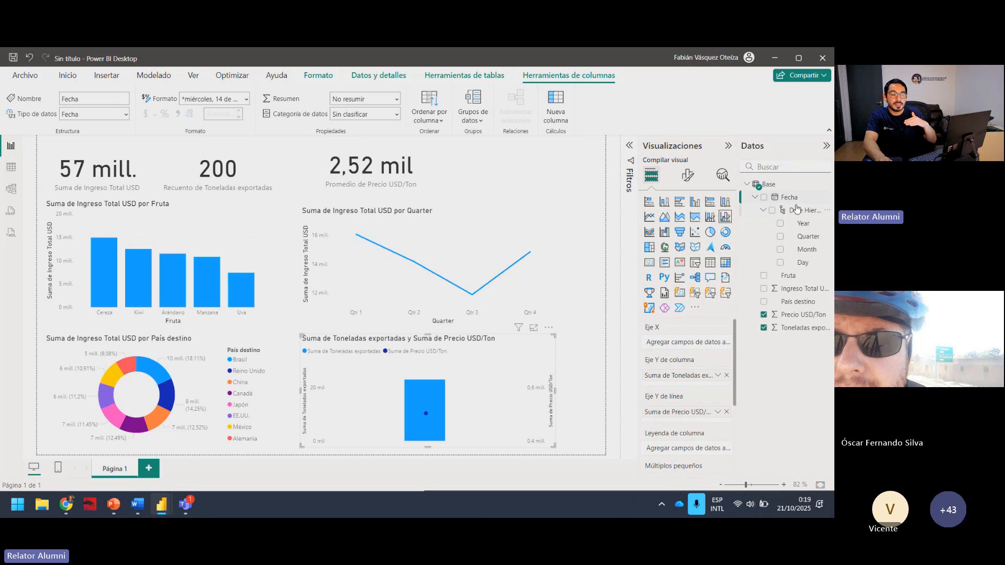
pyautogui.click(754, 198)
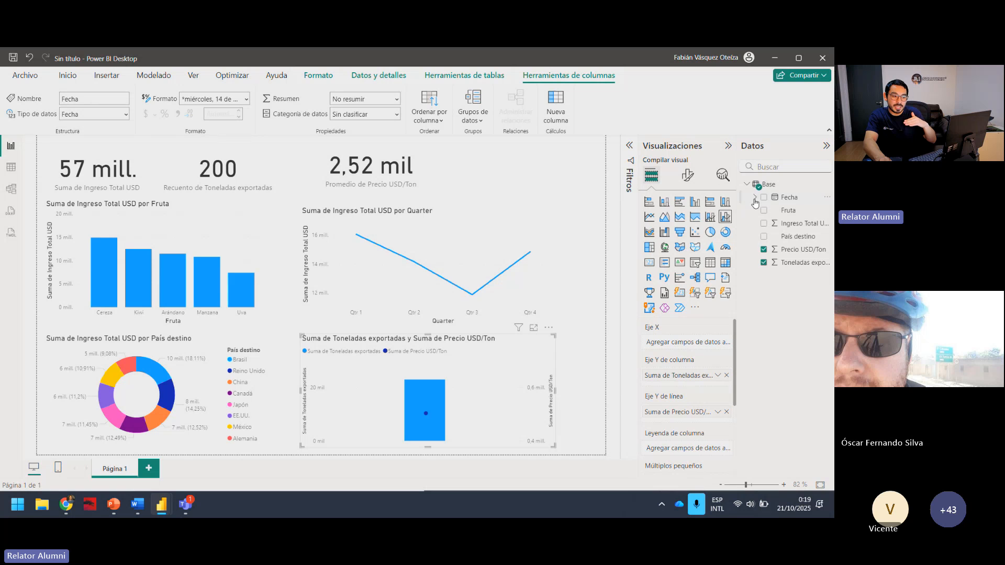
pyautogui.click(754, 198)
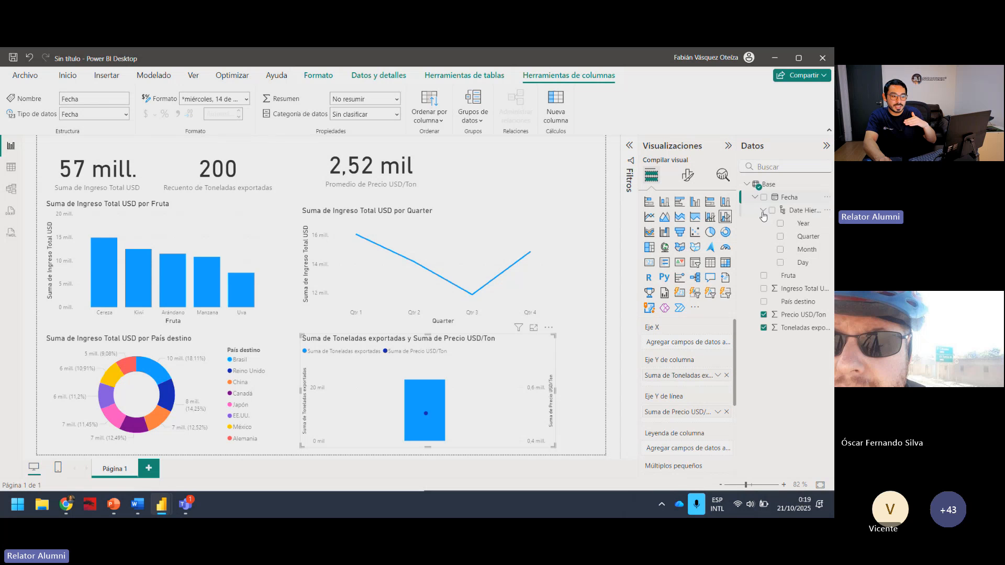
pyautogui.click(755, 198)
pyautogui.click(755, 198)
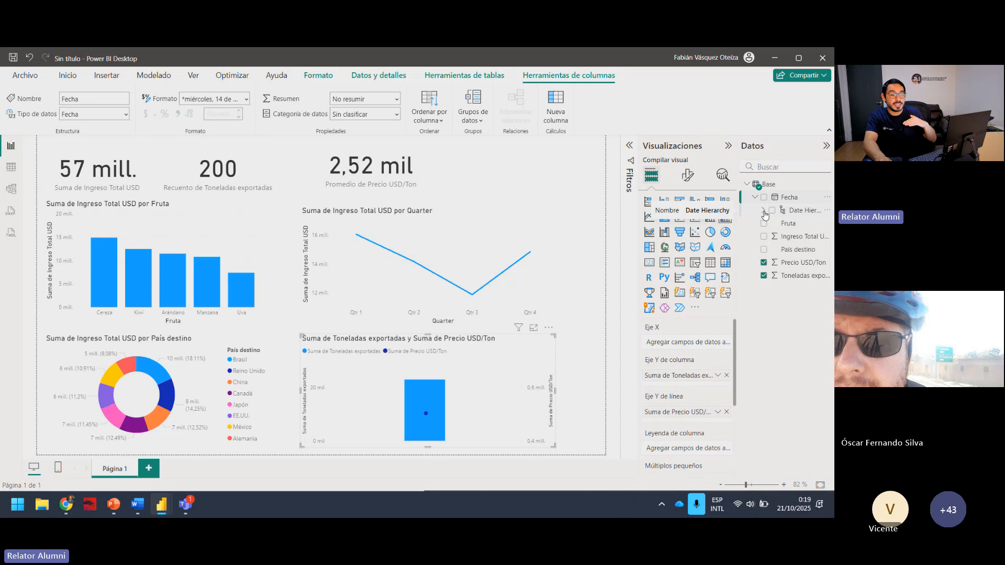
pyautogui.click(763, 212)
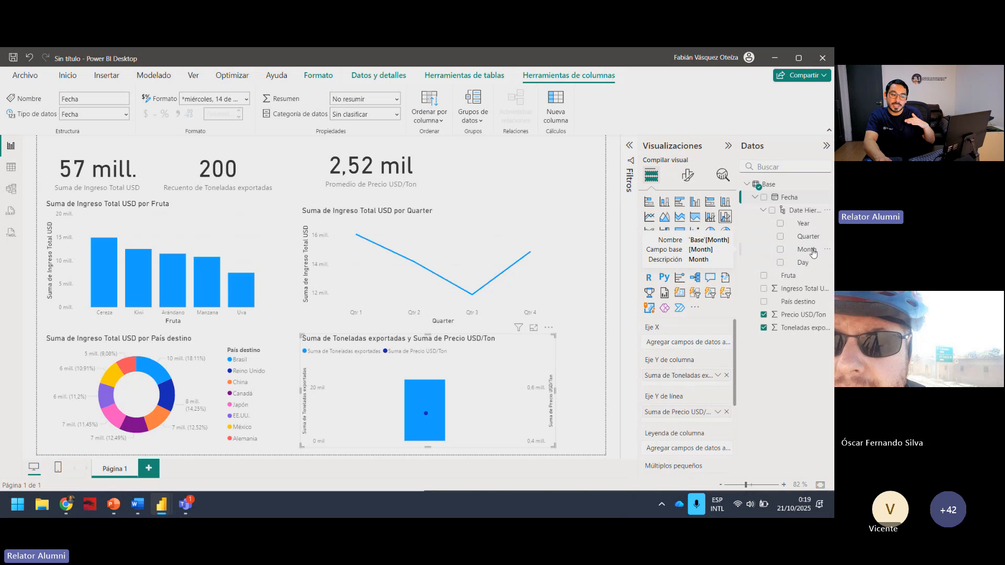
pyautogui.moveTo(813, 253); pyautogui.dragTo(699, 344)
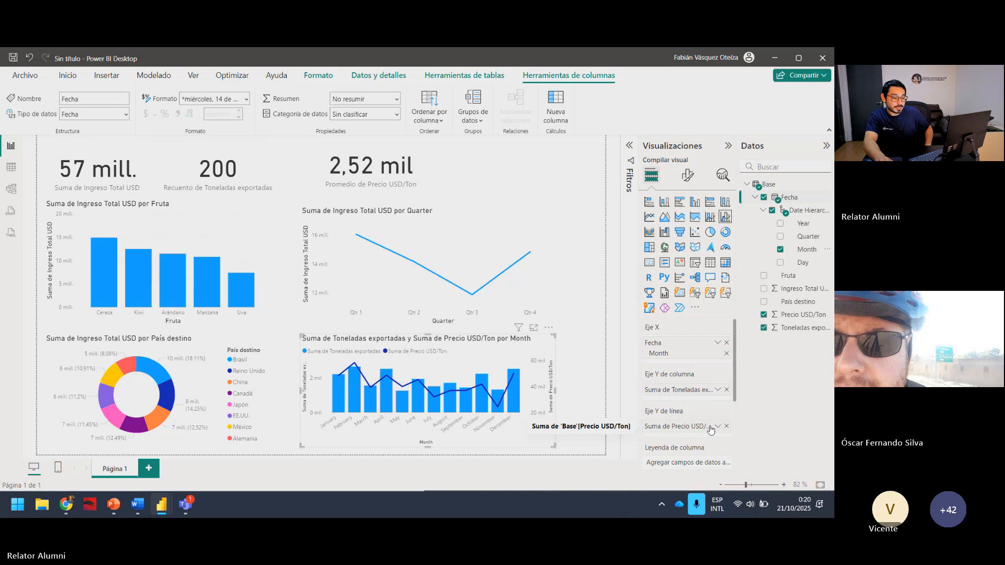
pyautogui.click(581, 347)
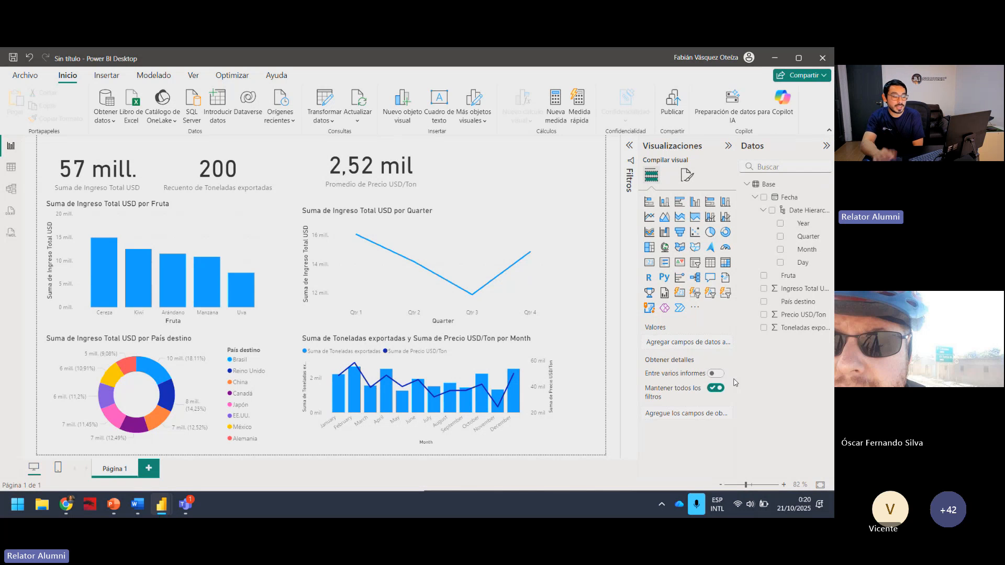
# Switch to Respuesta Chat GPT.docx, examine the list of recommended charts, and return to the Power BI report.
pyautogui.moveTo(150, 492)
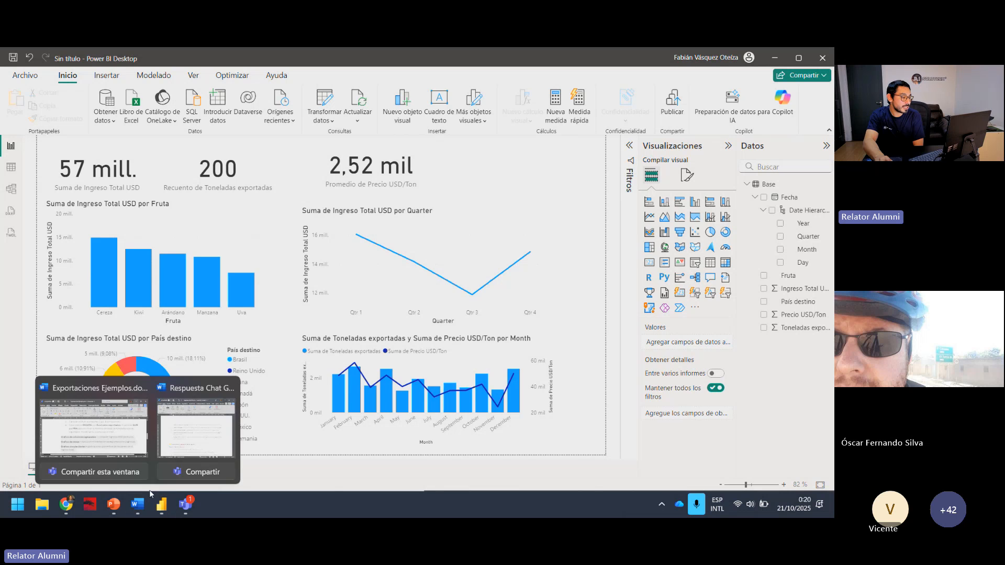
pyautogui.click(196, 427)
pyautogui.scroll(-1, 504, 334)
pyautogui.scroll(3, 504, 334)
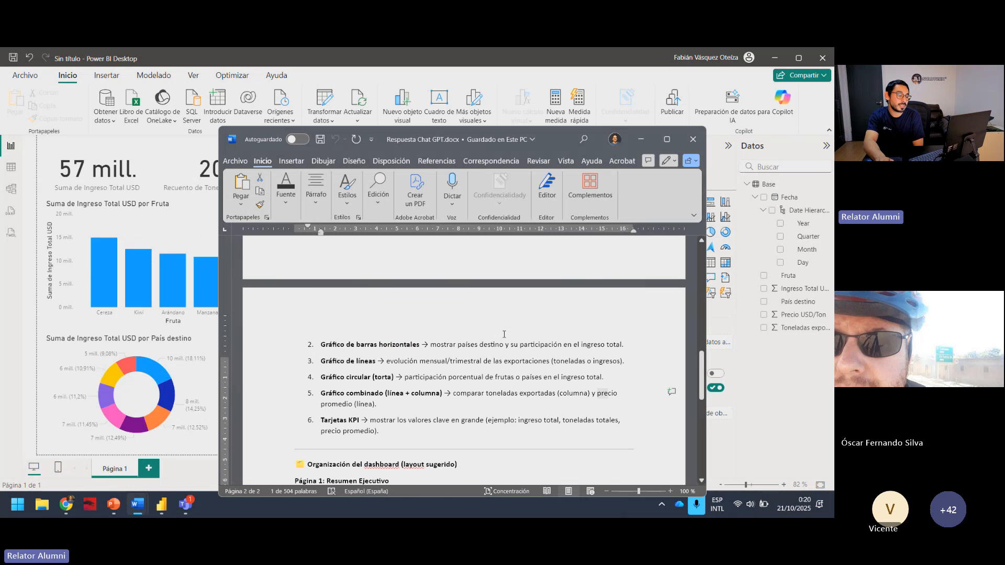
pyautogui.scroll(5, 504, 334)
pyautogui.click(640, 138)
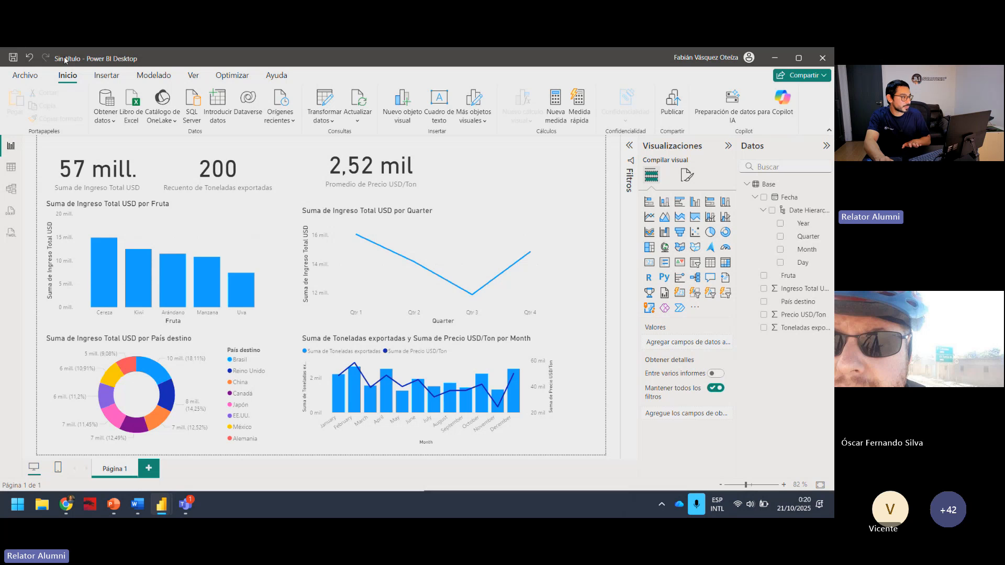
# Save the report in the Escritorio folder under the name Taller.
pyautogui.click(13, 57)
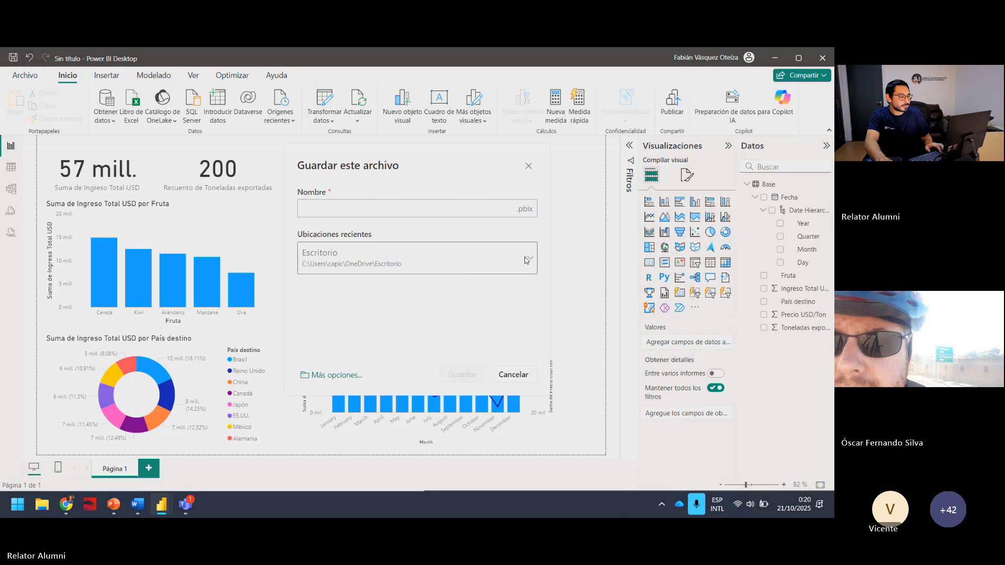
pyautogui.click(502, 258)
pyautogui.click(444, 214)
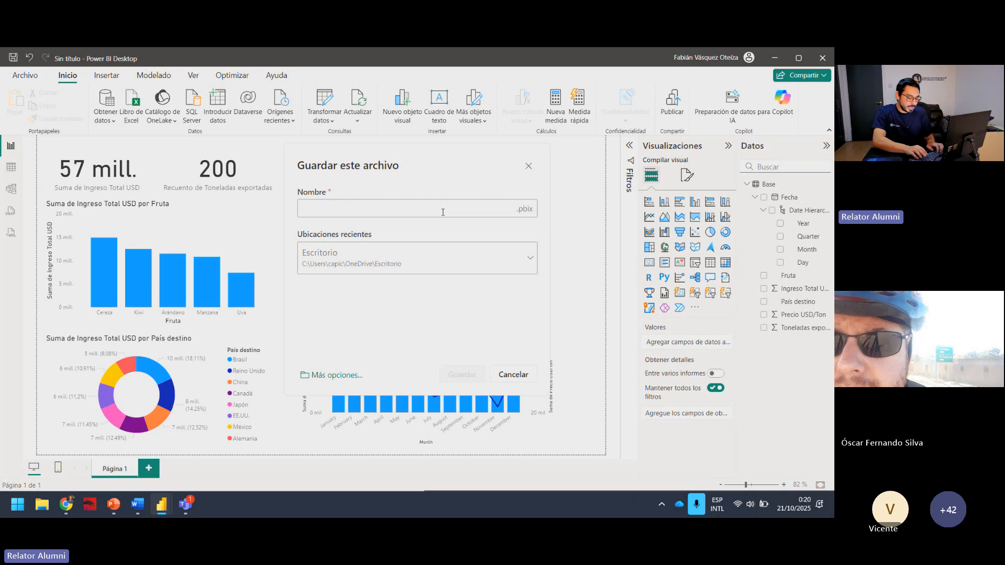
pyautogui.write('Taller')
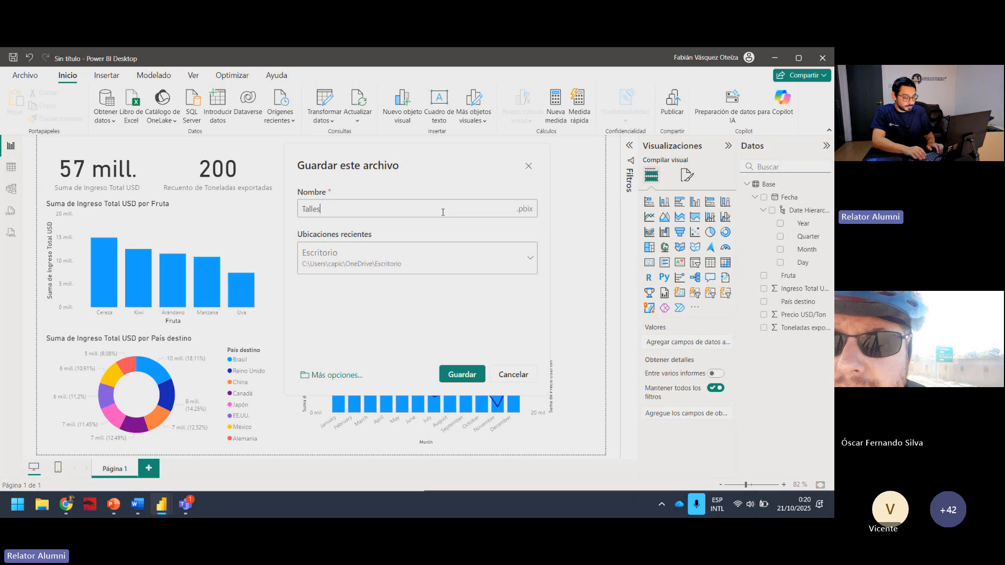
pyautogui.click(471, 377)
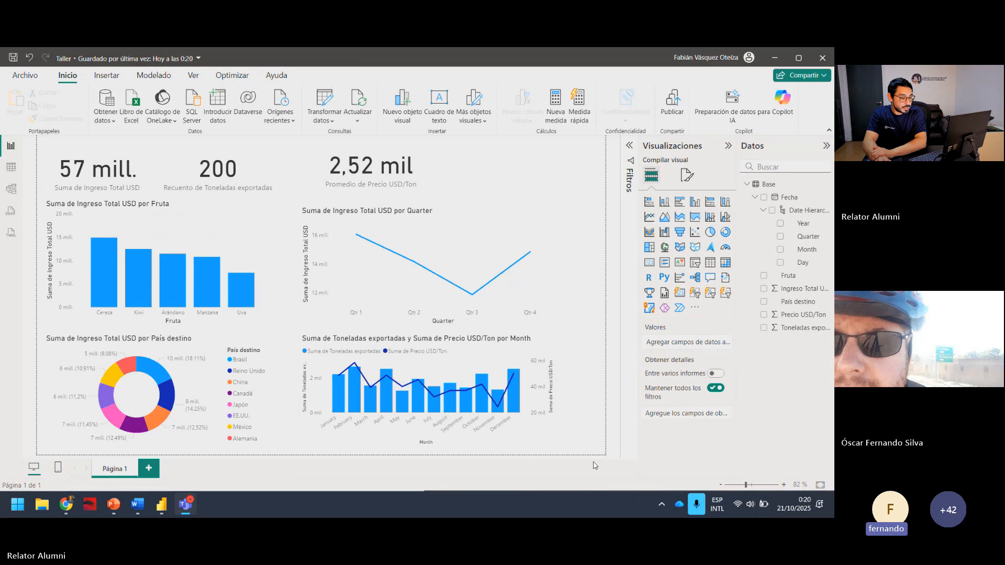
# Examine the options for the Fecha field on the combo chart's X axis.
pyautogui.click(547, 430)
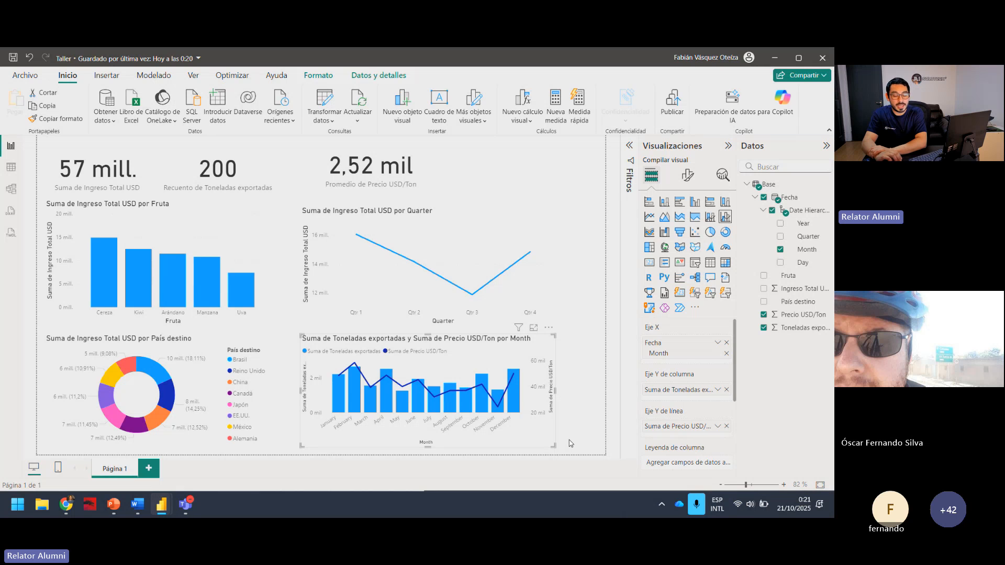
pyautogui.click(718, 342)
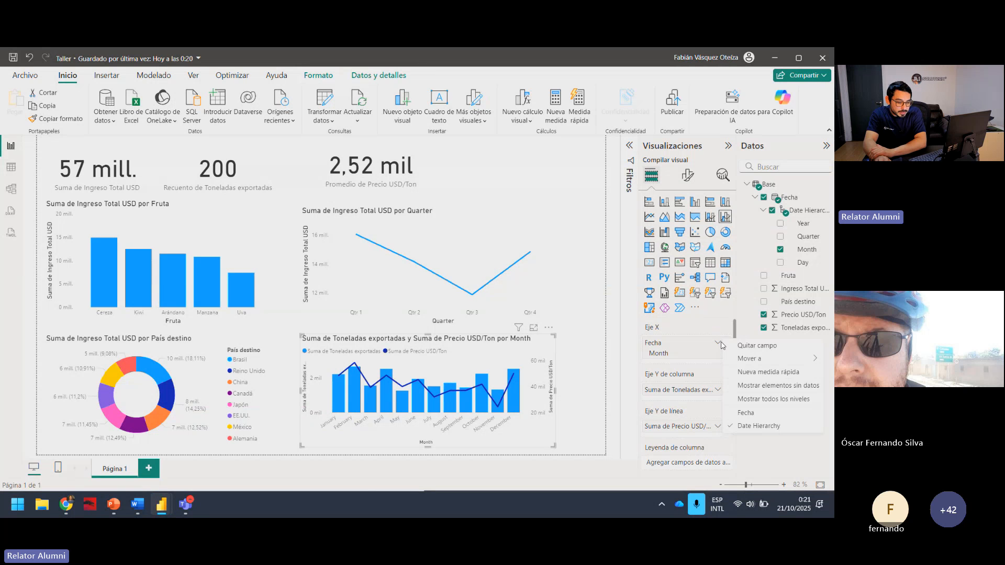
pyautogui.click(737, 440)
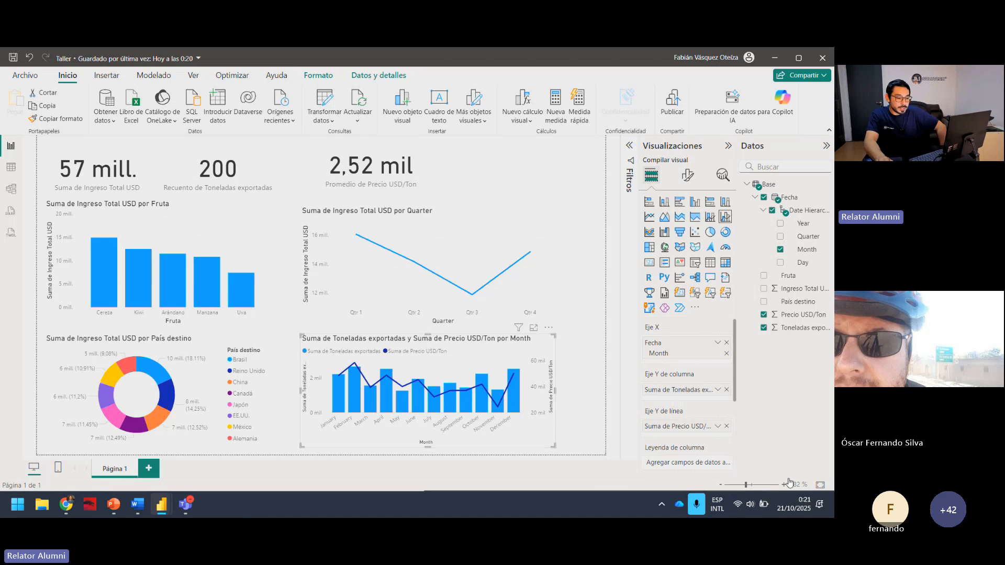
# Open exportaciones_frutas_2024.xlsx in Excel, widen the Fecha column to examine its dates, and return to the Taller report in Power BI.
pyautogui.click(830, 503)
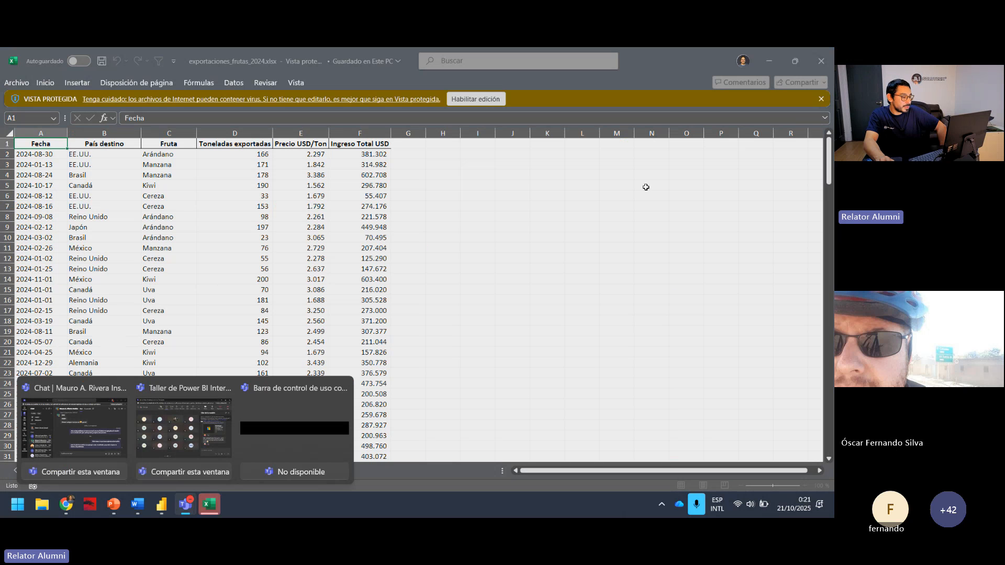
pyautogui.click(481, 217)
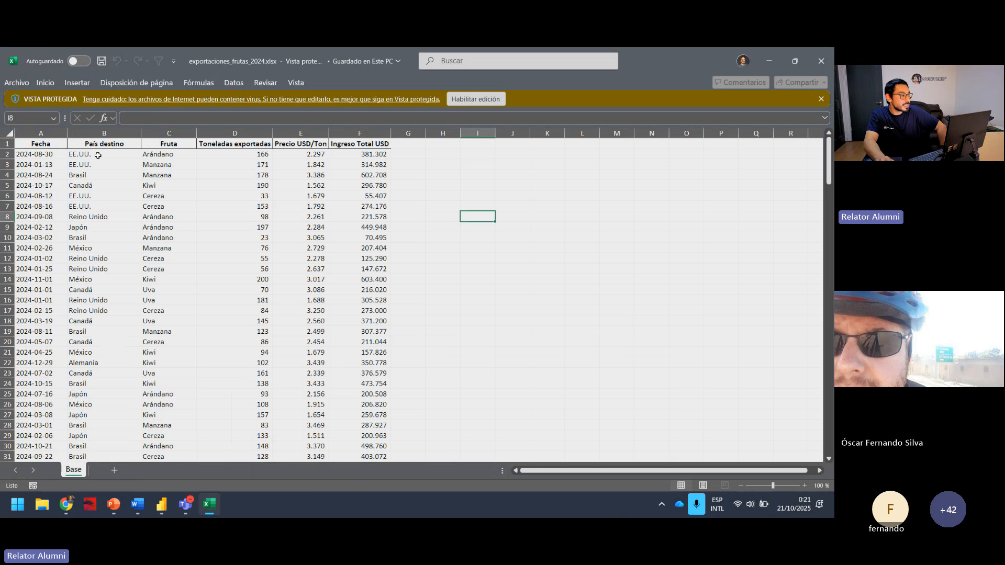
pyautogui.moveTo(68, 135); pyautogui.dragTo(41, 321)
pyautogui.click(51, 134)
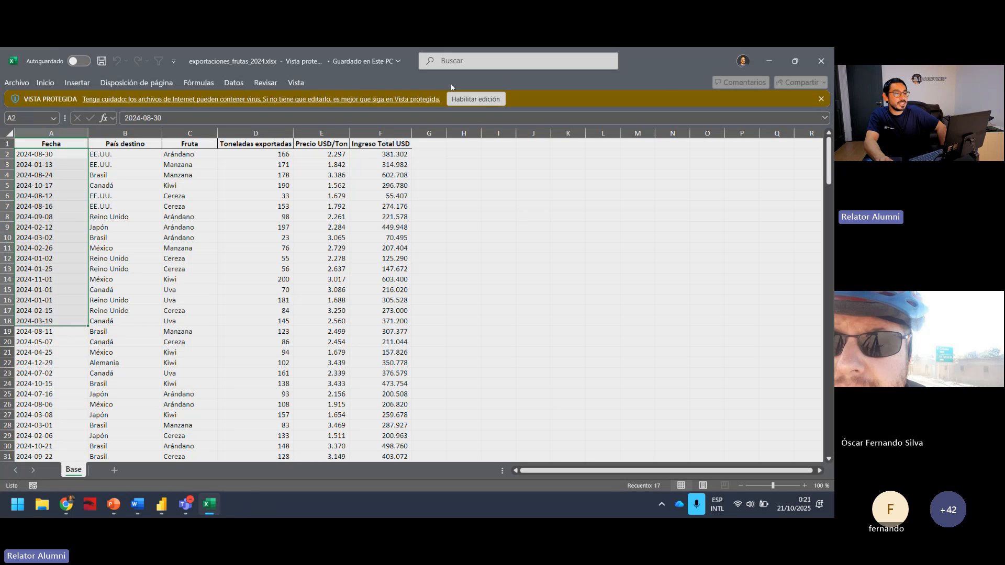
pyautogui.click(162, 504)
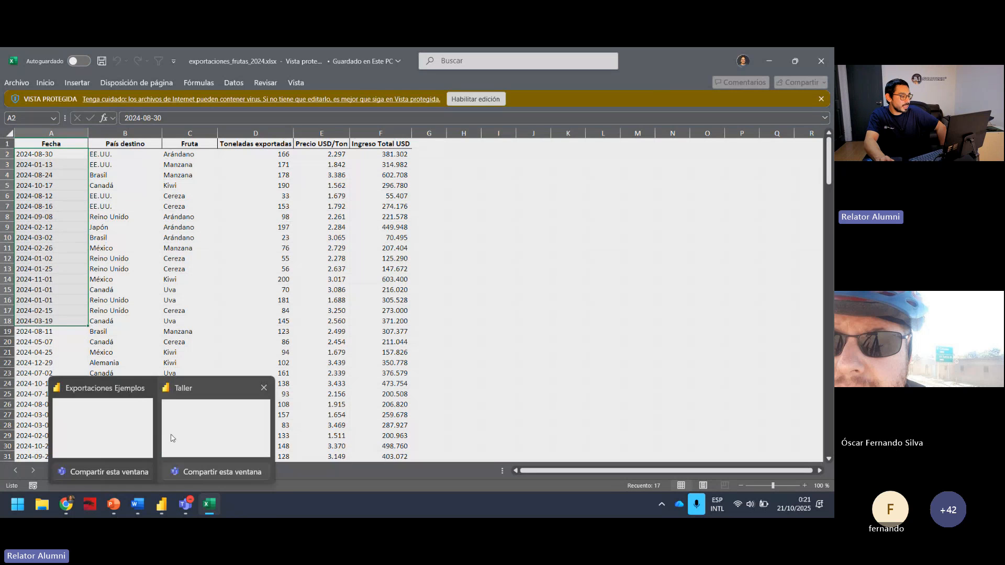
pyautogui.click(171, 438)
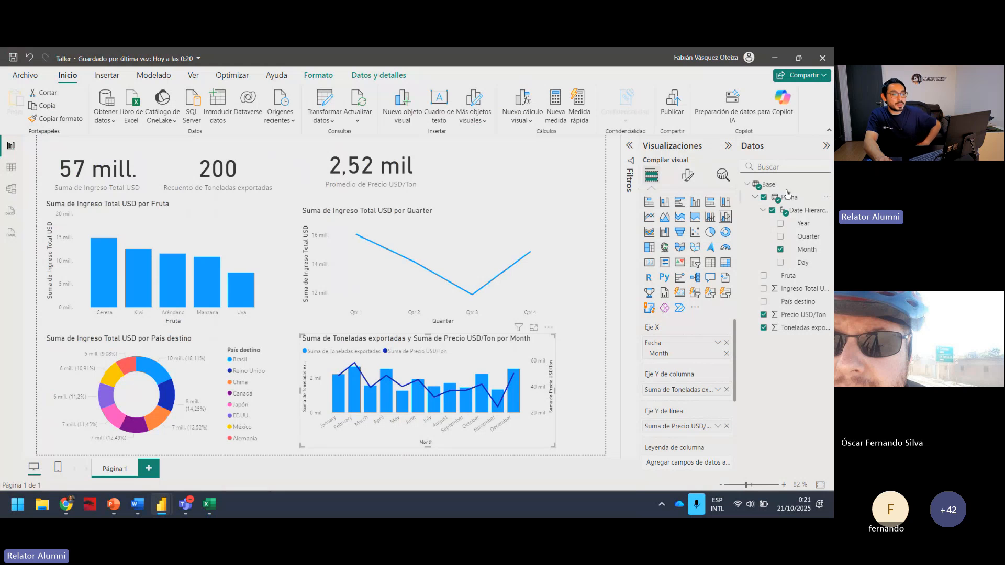
# Examine the levels of Fecha's Date Hierarchy, leaving it expanded and the combo chart deselected.
pyautogui.click(763, 209)
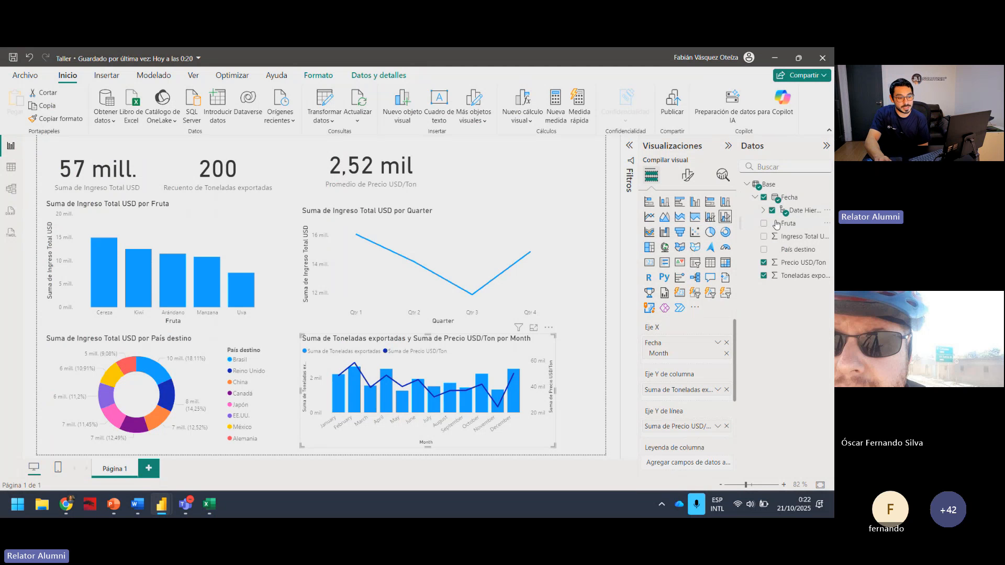
pyautogui.click(762, 210)
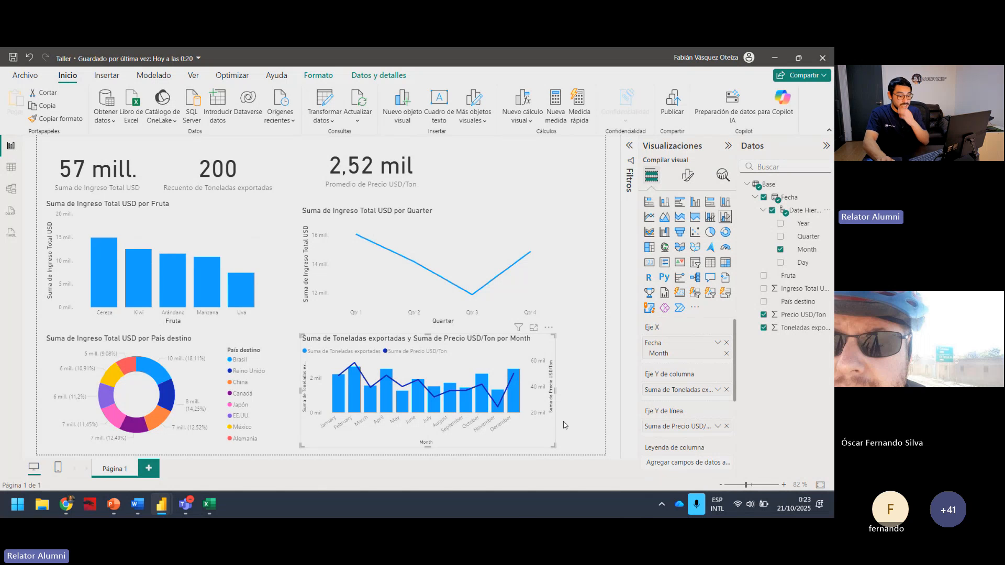
pyautogui.click(574, 428)
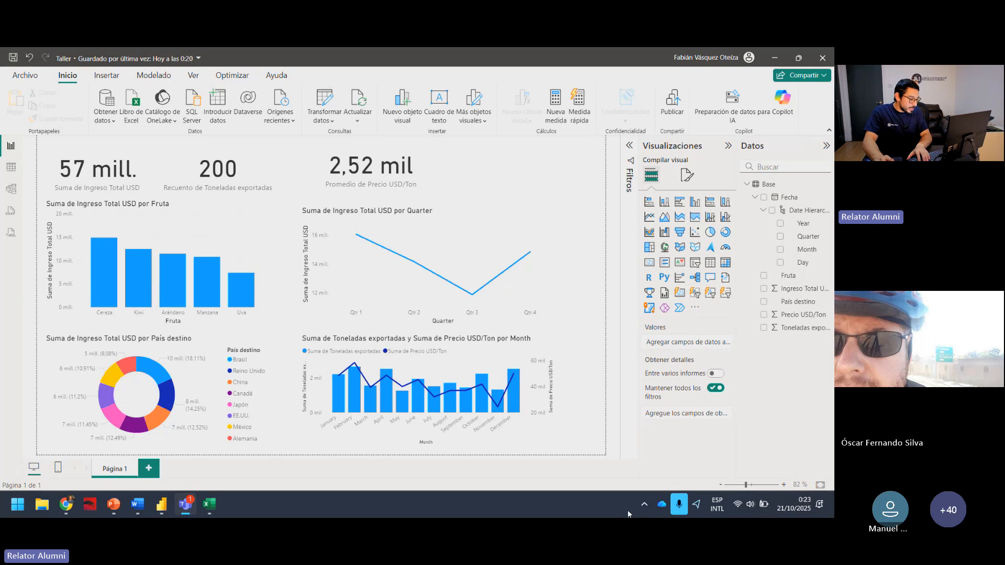
# Switch to the PowerPoint workshop presentation, review the Consideraciones slide, and return to the Power BI report.
pyautogui.click(114, 504)
pyautogui.scroll(1, 85, 295)
pyautogui.click(73, 238)
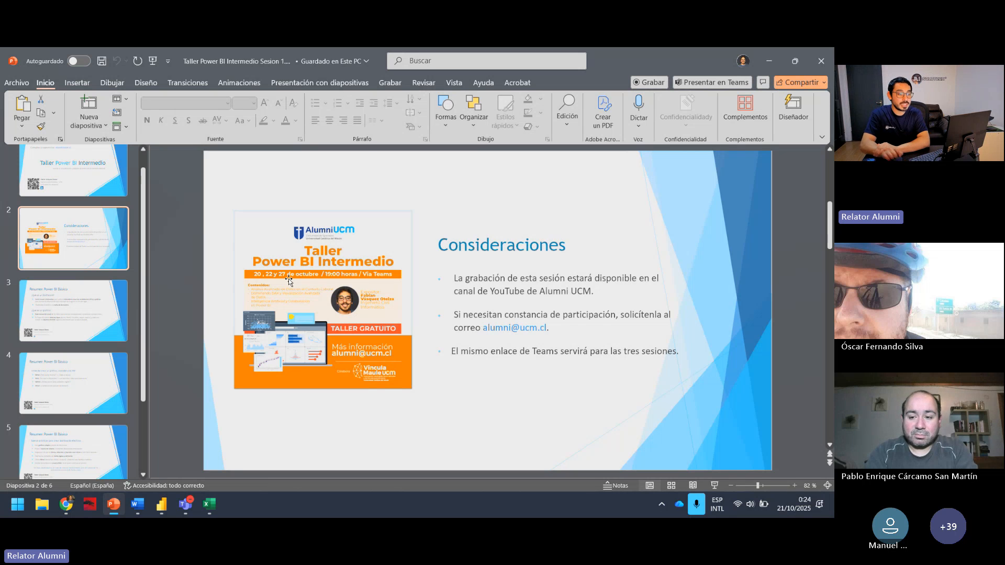
pyautogui.click(771, 61)
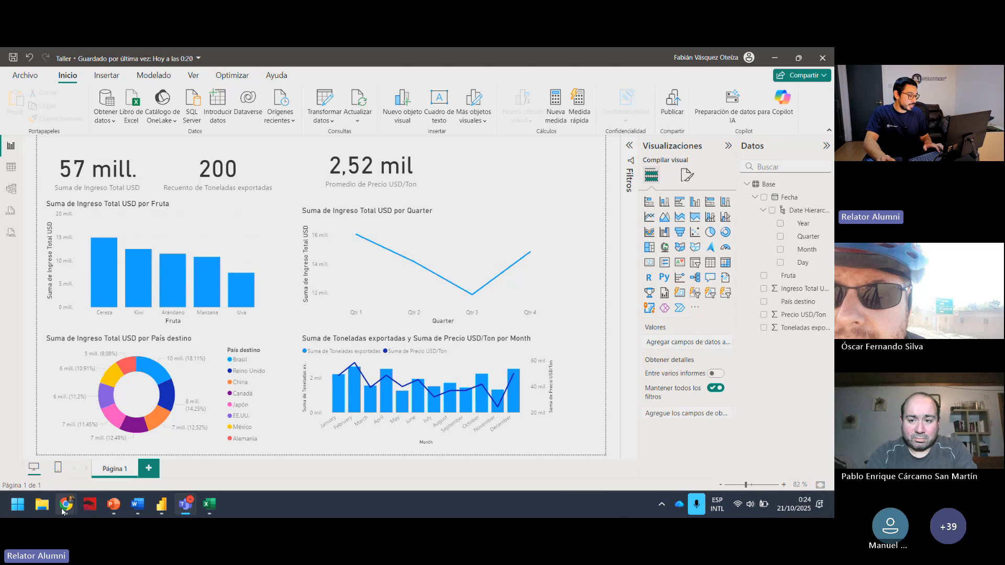
# Save the Taller report again.
pyautogui.moveTo(66, 510)
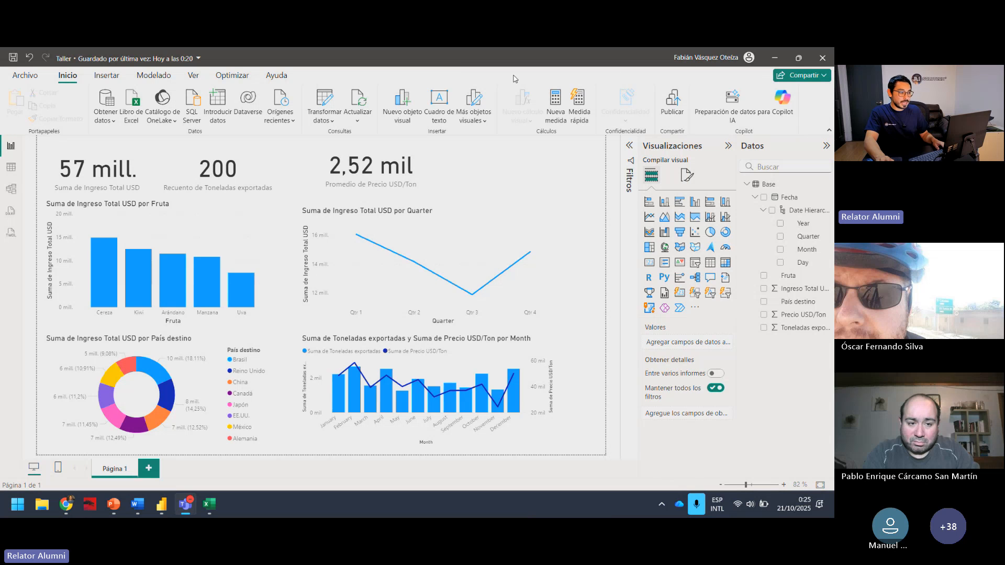
pyautogui.click(13, 57)
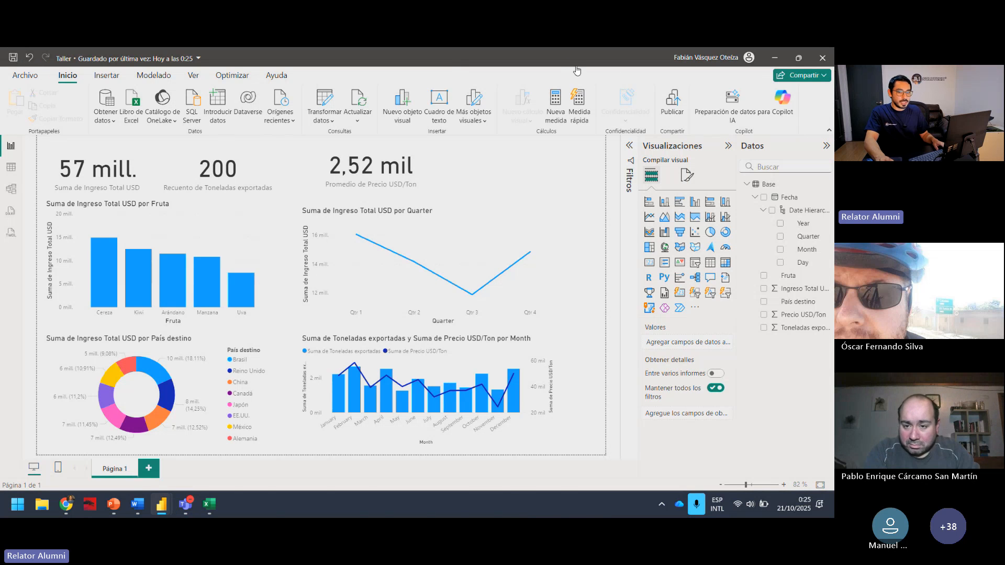